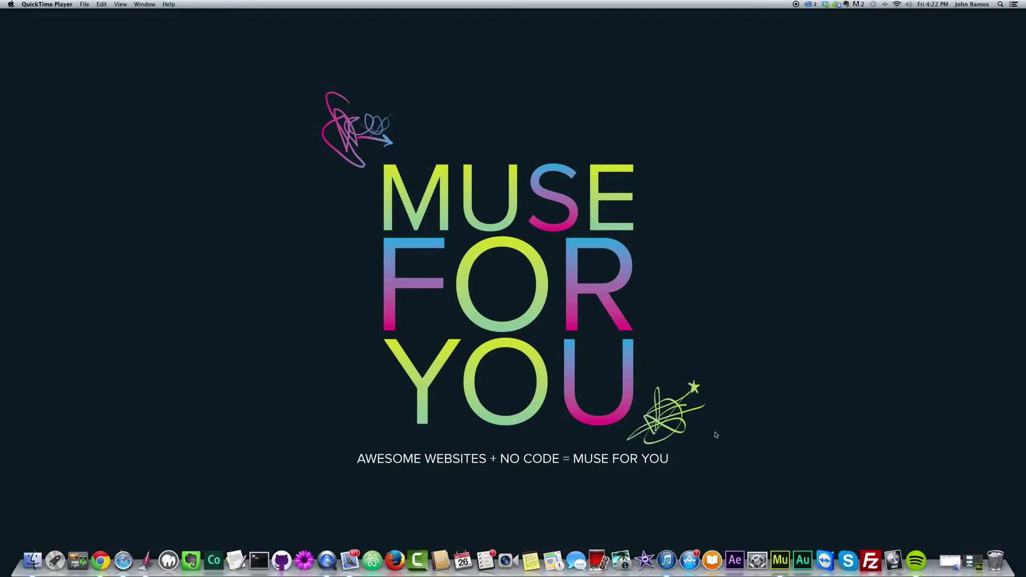
- Examine the jellyfish website's home page preview in Chrome, from its navigation buttons through the image bands and jellyfish illustrations
{"action": "left_click", "coordinate": [782, 550]}
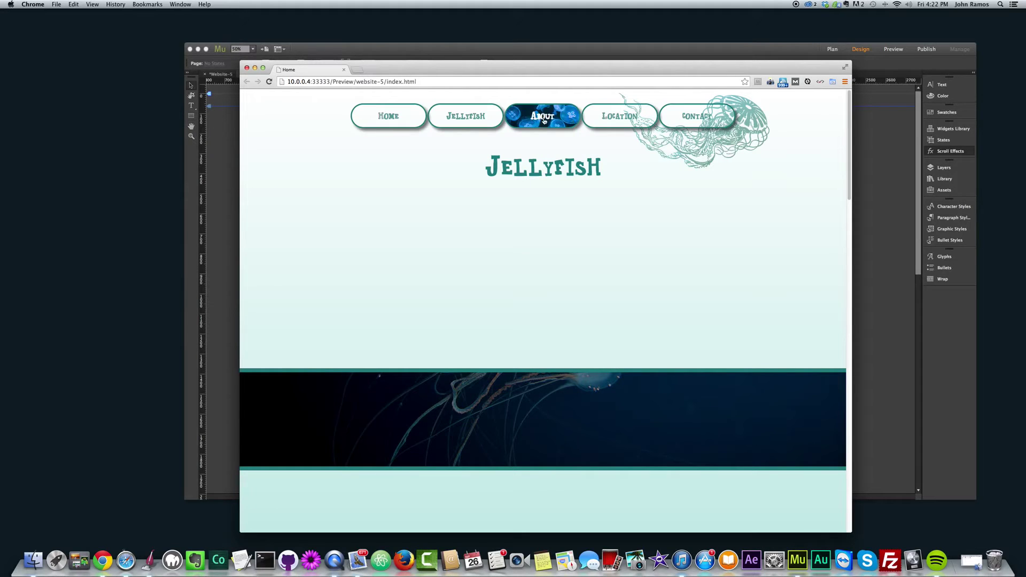
{"action": "mouse_move", "coordinate": [852, 110]}
{"action": "left_mouse_down"}
{"action": "mouse_move", "coordinate": [852, 313]}
{"action": "mouse_move", "coordinate": [829, 447]}
{"action": "mouse_move", "coordinate": [800, 153]}
{"action": "mouse_move", "coordinate": [808, 86]}
{"action": "left_mouse_up"}
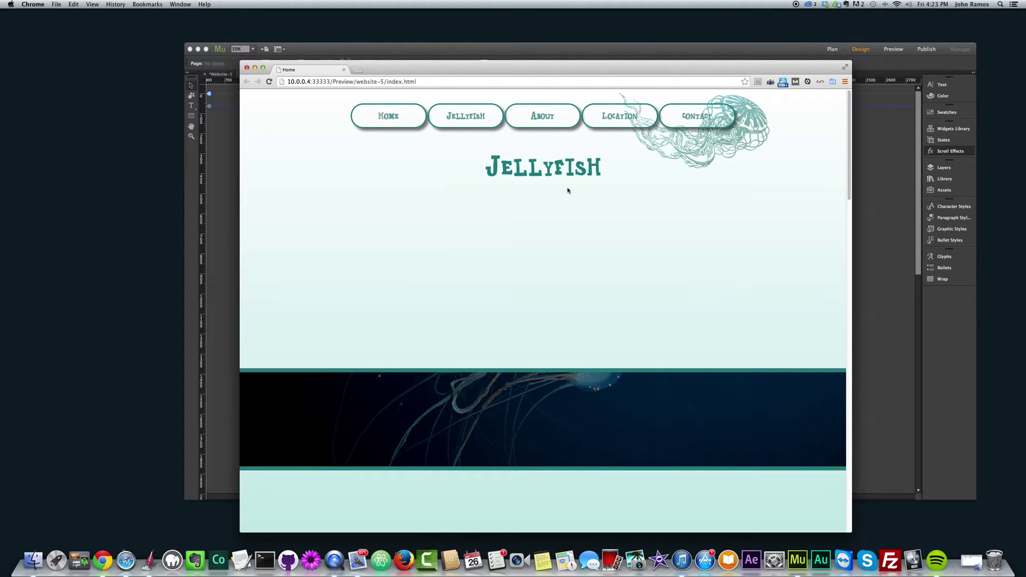
{"action": "scroll", "coordinate": [562, 235], "scroll_direction": "down", "scroll_amount": 5}
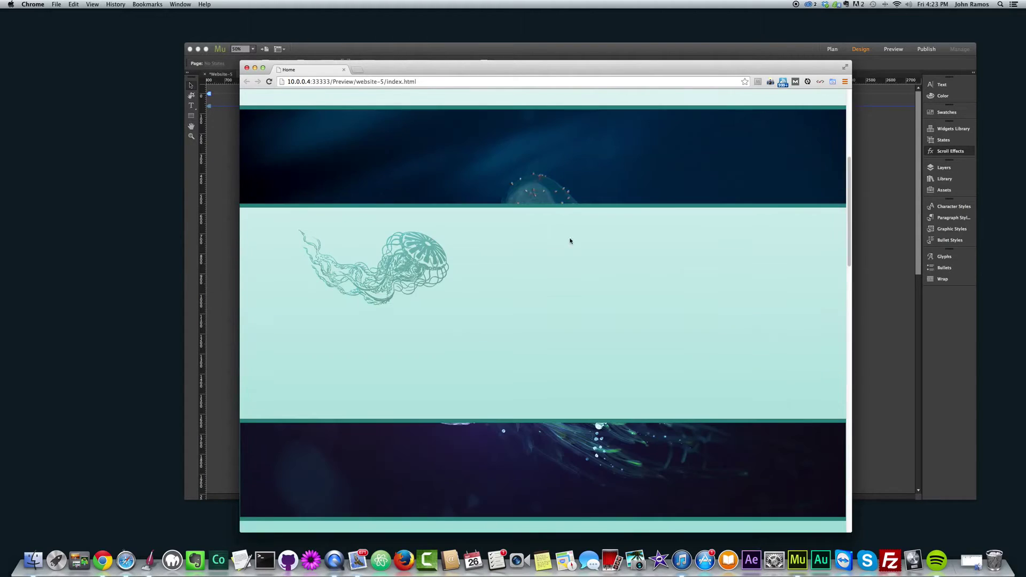
{"action": "scroll", "coordinate": [719, 272], "scroll_direction": "down", "scroll_amount": 4}
{"action": "scroll", "coordinate": [481, 337], "scroll_direction": "down", "scroll_amount": 5}
{"action": "scroll", "coordinate": [648, 310], "scroll_direction": "down", "scroll_amount": 5}
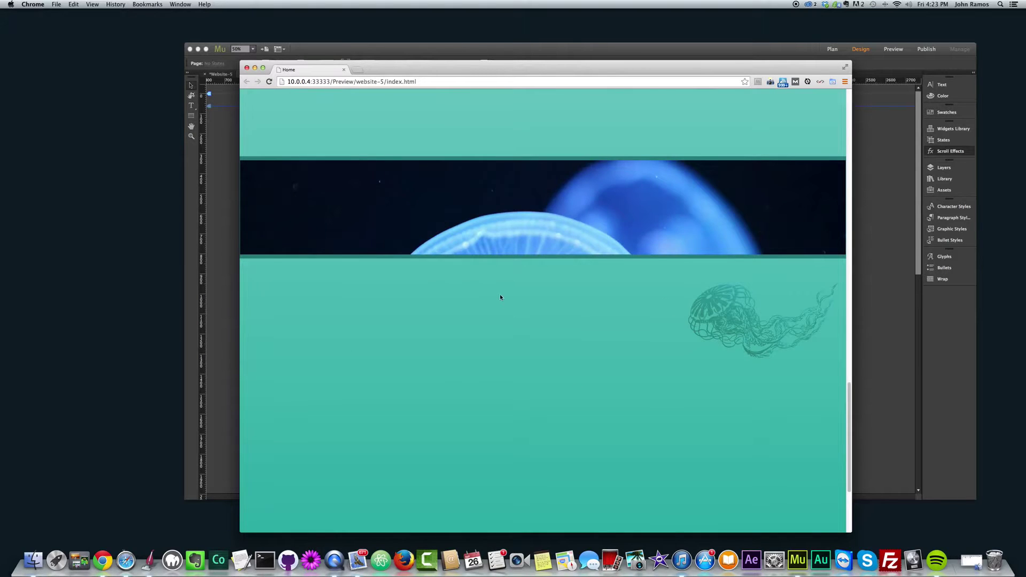
{"action": "scroll", "coordinate": [460, 267], "scroll_direction": "down", "scroll_amount": 3}
{"action": "scroll", "coordinate": [476, 297], "scroll_direction": "up", "scroll_amount": 10}
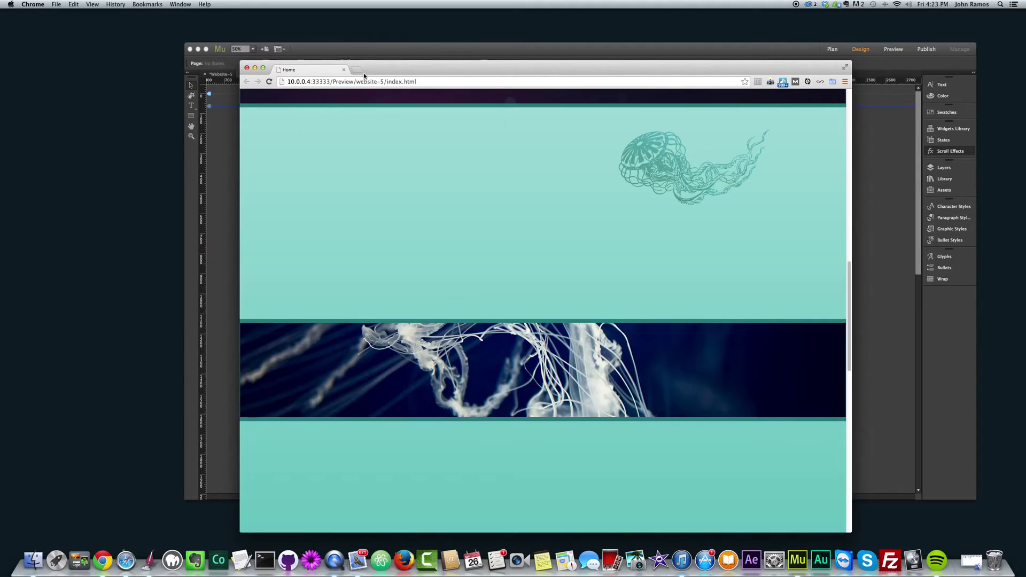
- Open YouTube in a new browser tab and search for "jellyfish"
{"action": "left_click", "coordinate": [362, 71]}
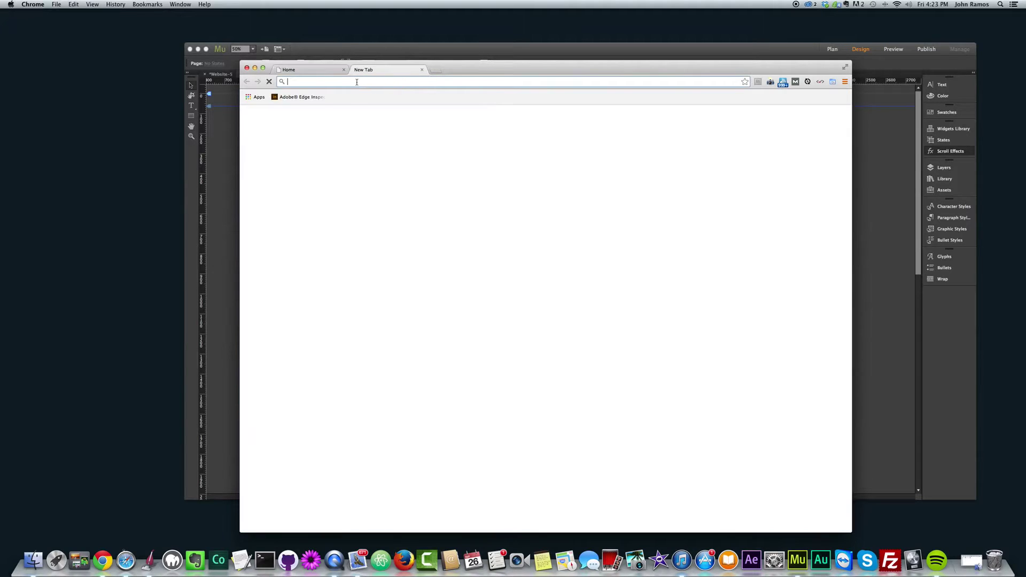
{"action": "type", "text": "yout"}
{"action": "key", "text": "Return"}
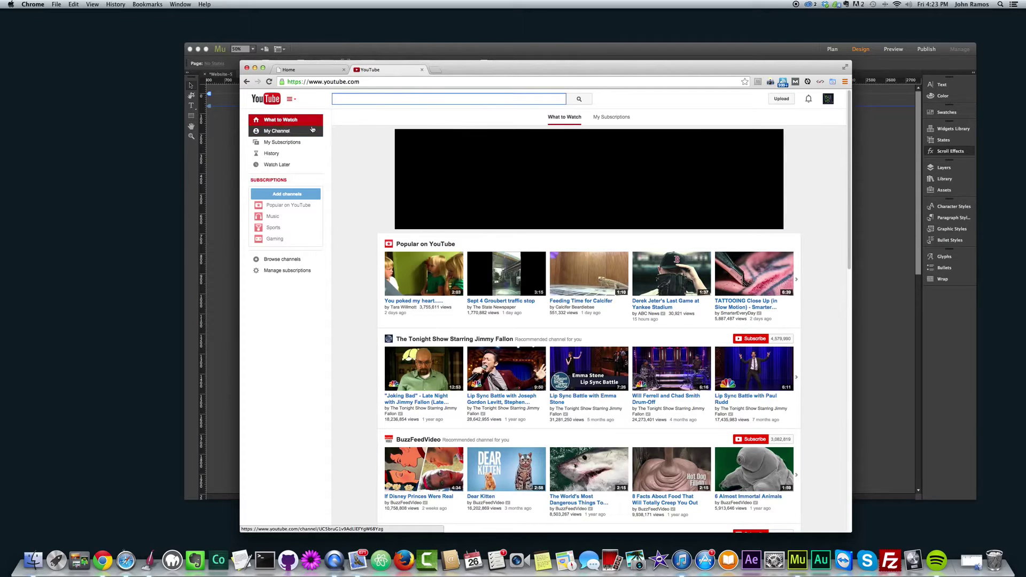
{"action": "left_click", "coordinate": [390, 99]}
{"action": "type", "text": "jellyf"}
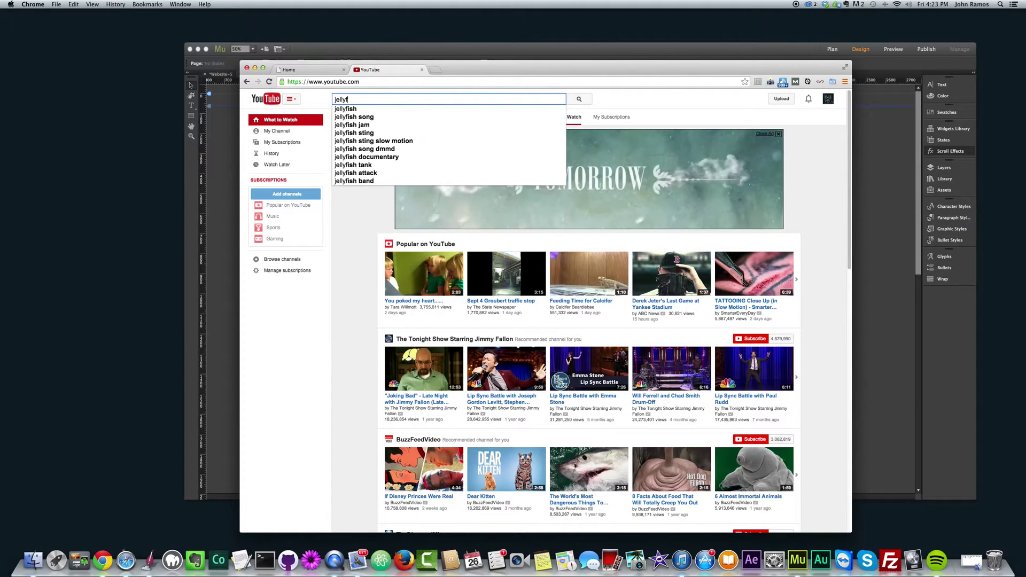
{"action": "type", "text": "ish"}
{"action": "key", "text": "Return"}
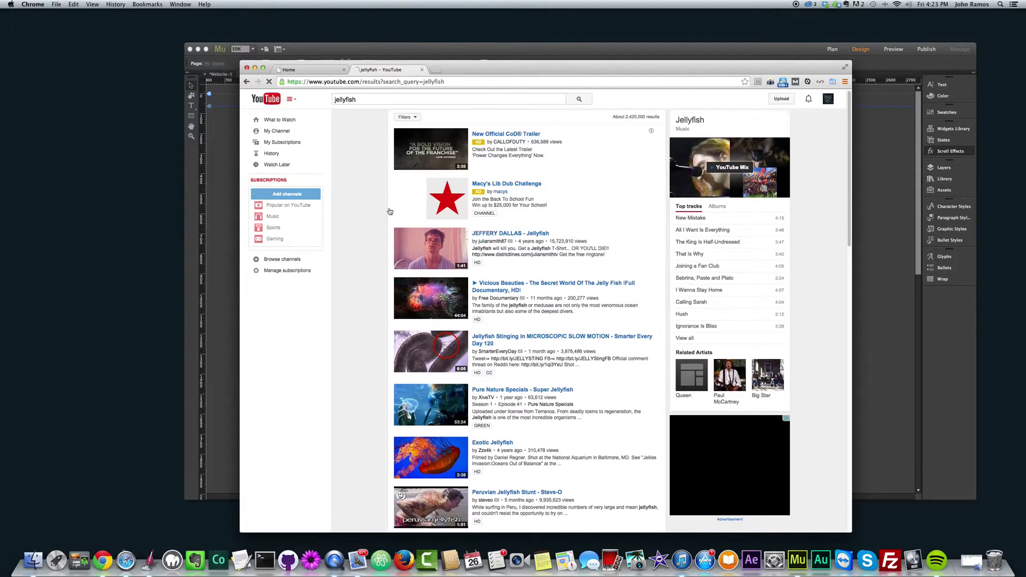
- Open the video "Pure Nature Specials - Super Jellyfish" from the search results and pause playback
{"action": "scroll", "coordinate": [379, 208], "scroll_direction": "down", "scroll_amount": 4}
{"action": "scroll", "coordinate": [379, 209], "scroll_direction": "down", "scroll_amount": 3}
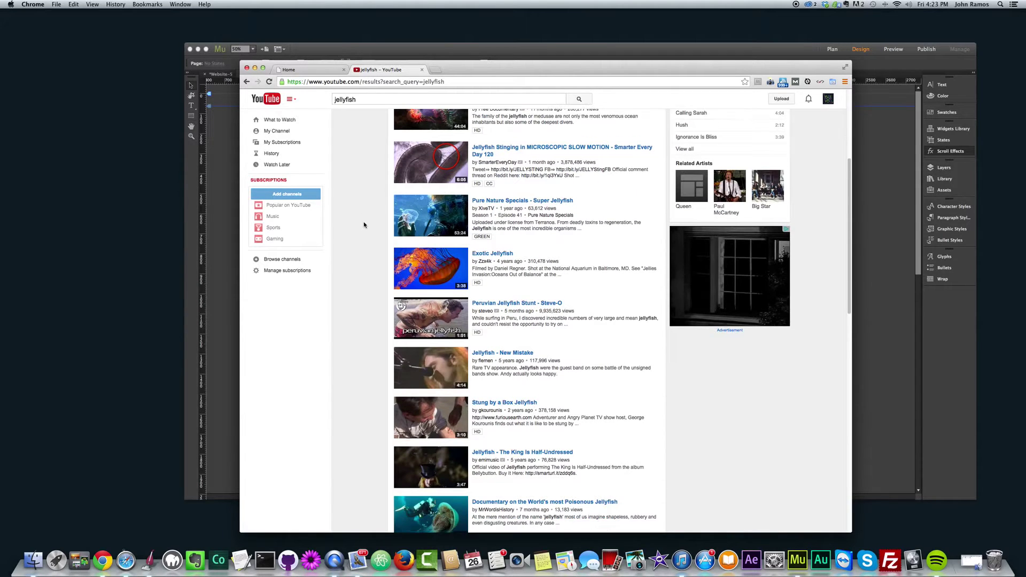
{"action": "scroll", "coordinate": [367, 217], "scroll_direction": "down", "scroll_amount": 1}
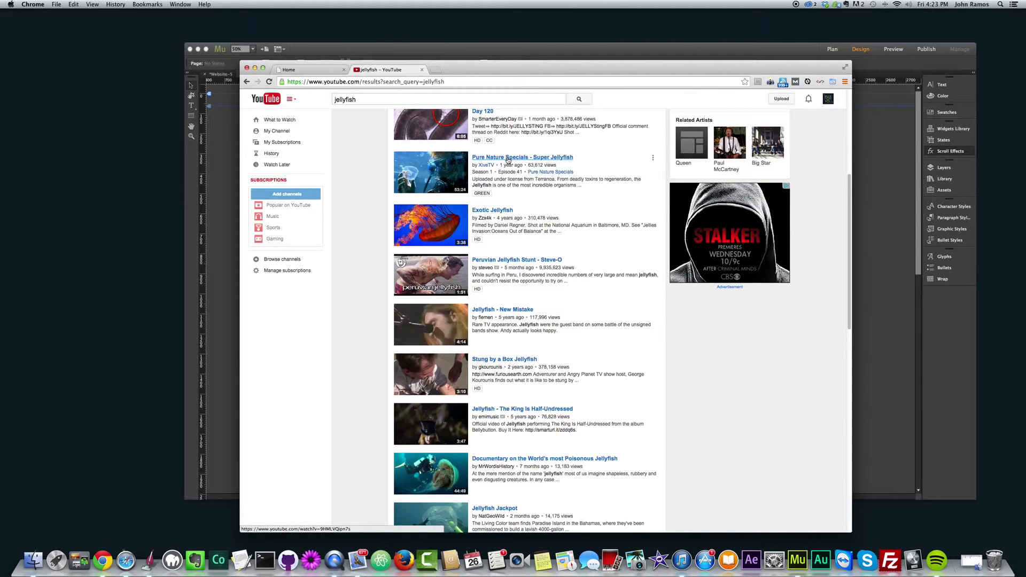
{"action": "left_click", "coordinate": [439, 171]}
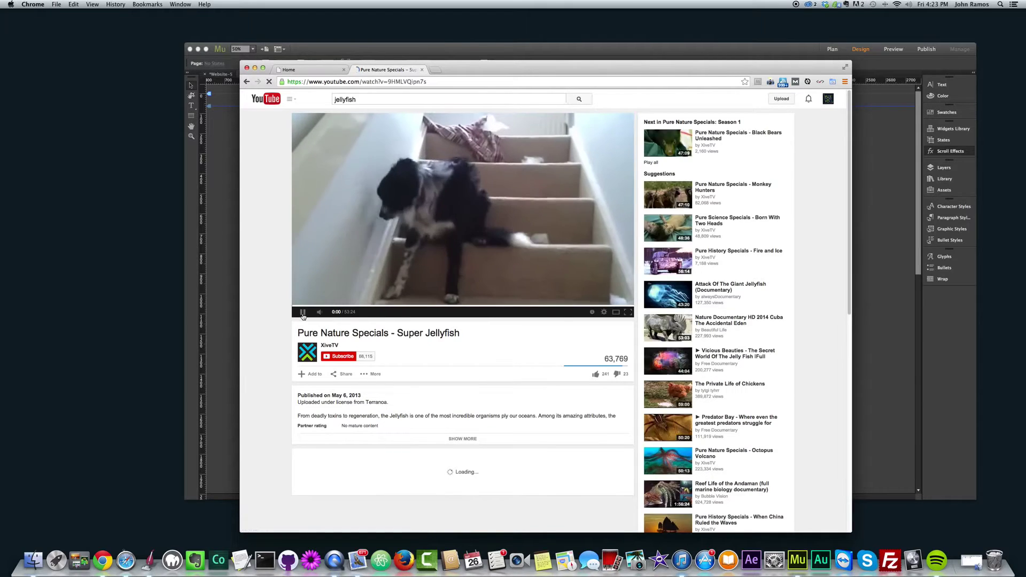
{"action": "left_click", "coordinate": [303, 314]}
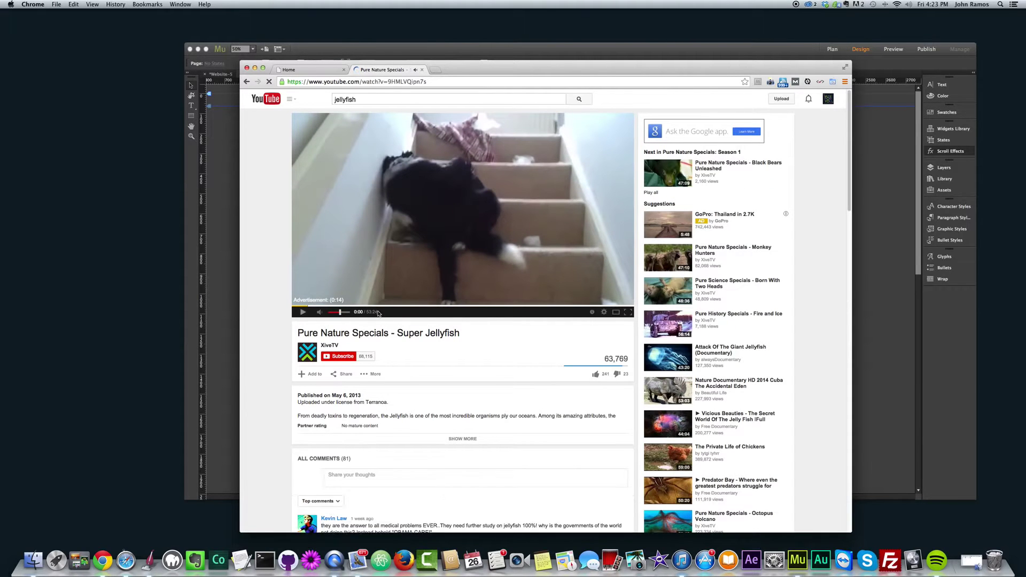
- Play the Super Jellyfish video muted, skip ahead and pause it at about 12:49
{"action": "mouse_move", "coordinate": [350, 314]}
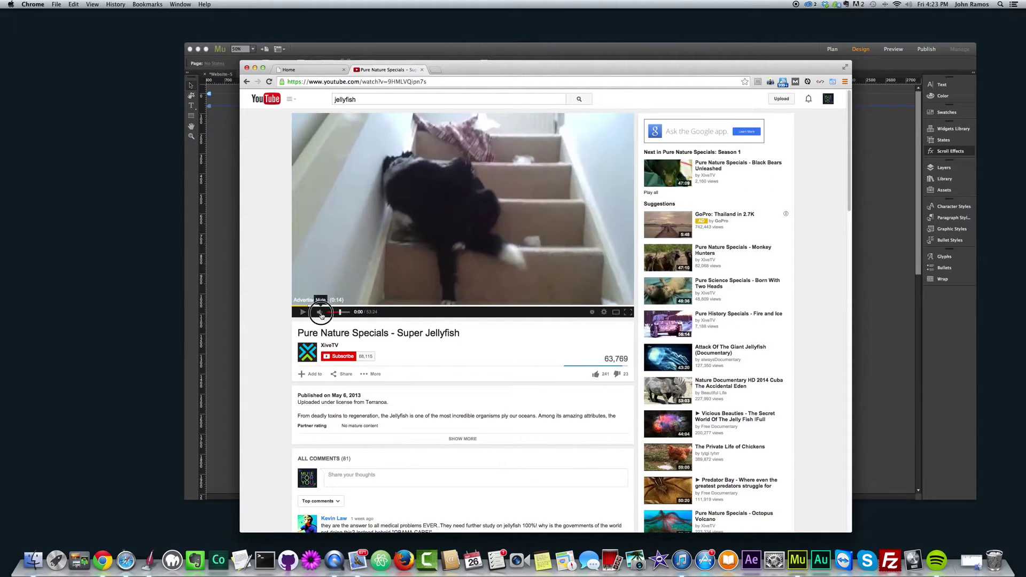
{"action": "key", "text": "space"}
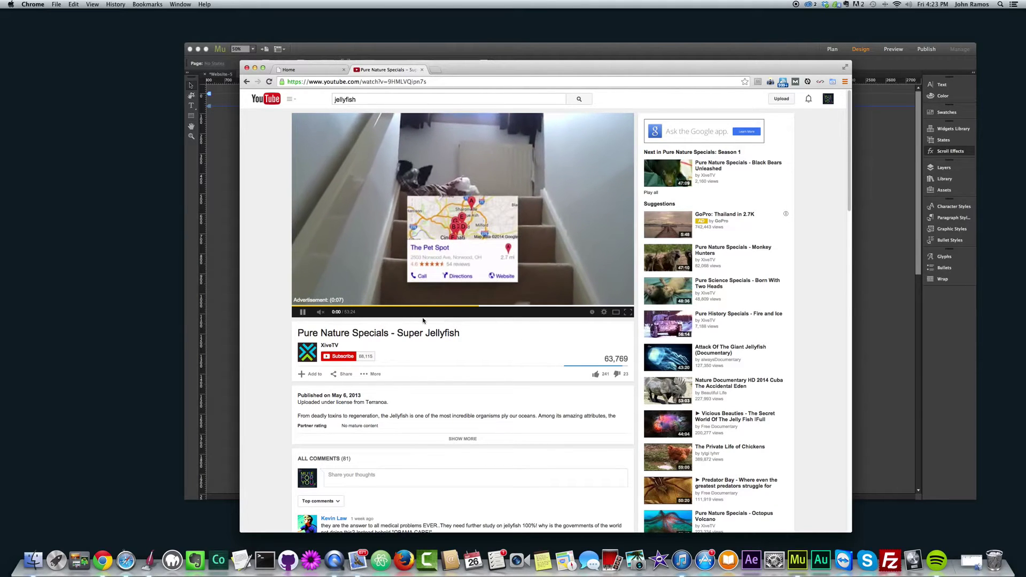
{"action": "scroll", "coordinate": [508, 307], "scroll_direction": "down", "scroll_amount": 1}
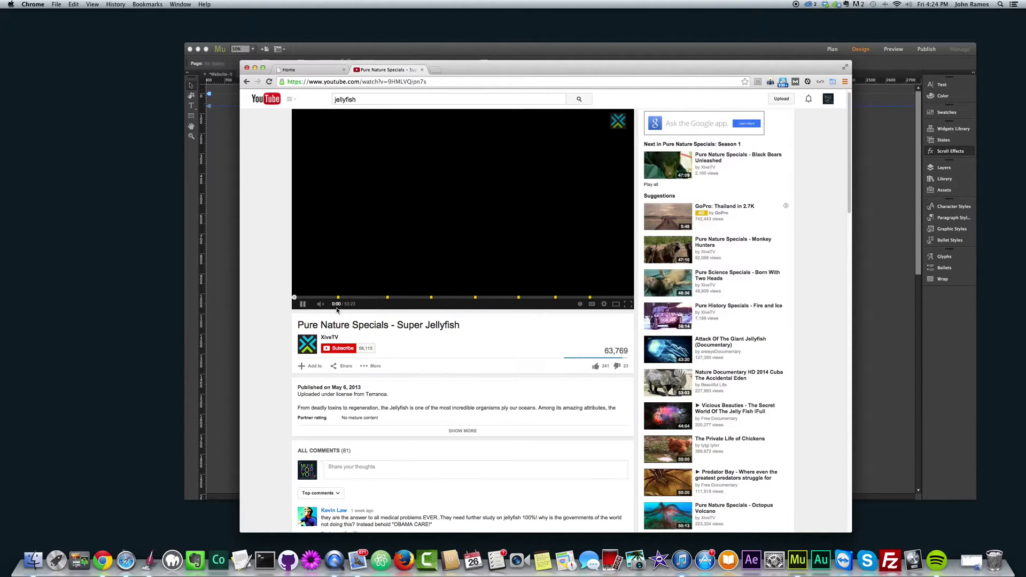
{"action": "left_click", "coordinate": [375, 297]}
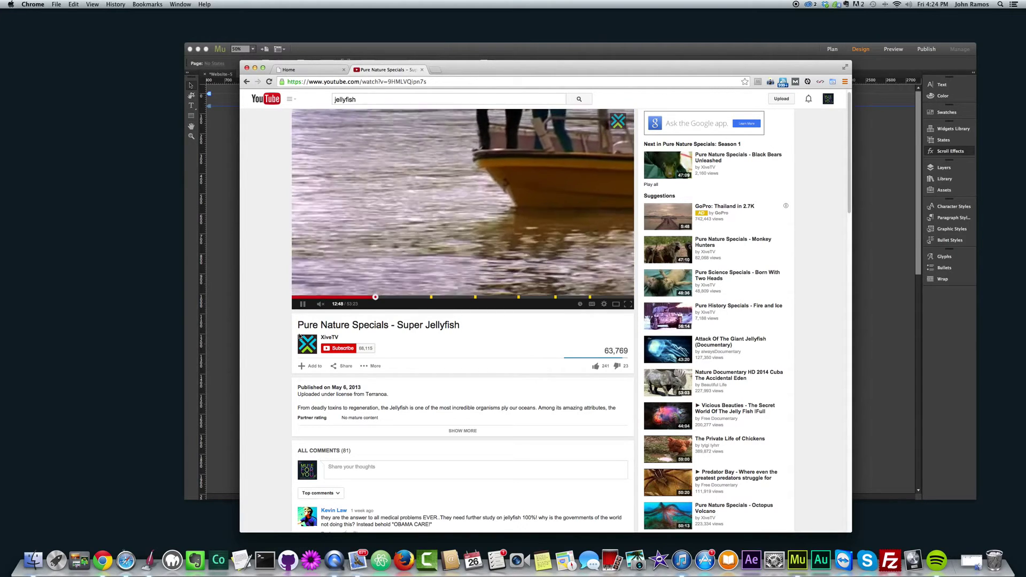
{"action": "left_click", "coordinate": [301, 305]}
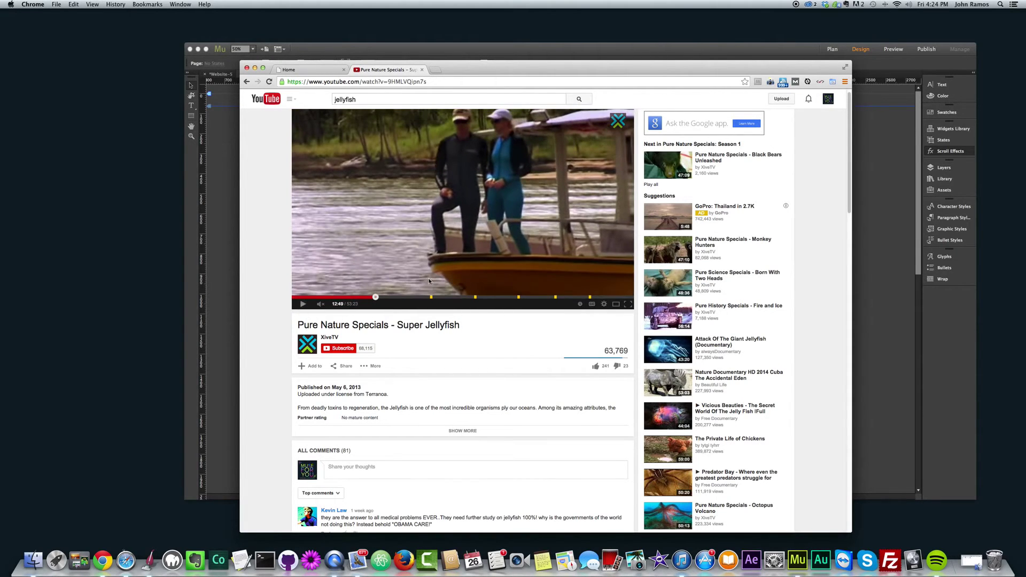
- Add the Super Jellyfish video to a new public playlist named "JellyFish"
{"action": "scroll", "coordinate": [322, 327], "scroll_direction": "down", "scroll_amount": 2}
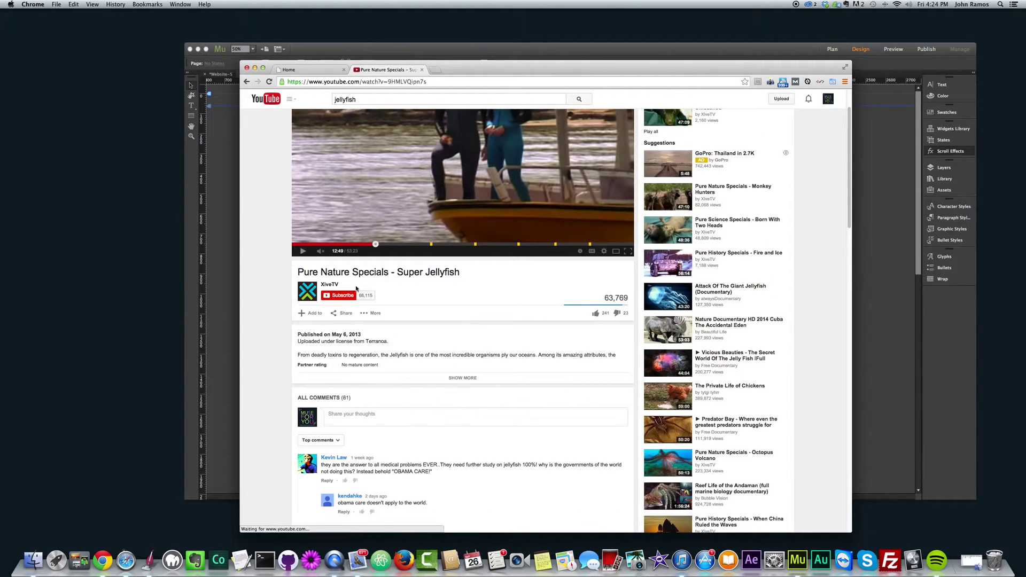
{"action": "scroll", "coordinate": [433, 288], "scroll_direction": "down", "scroll_amount": 2}
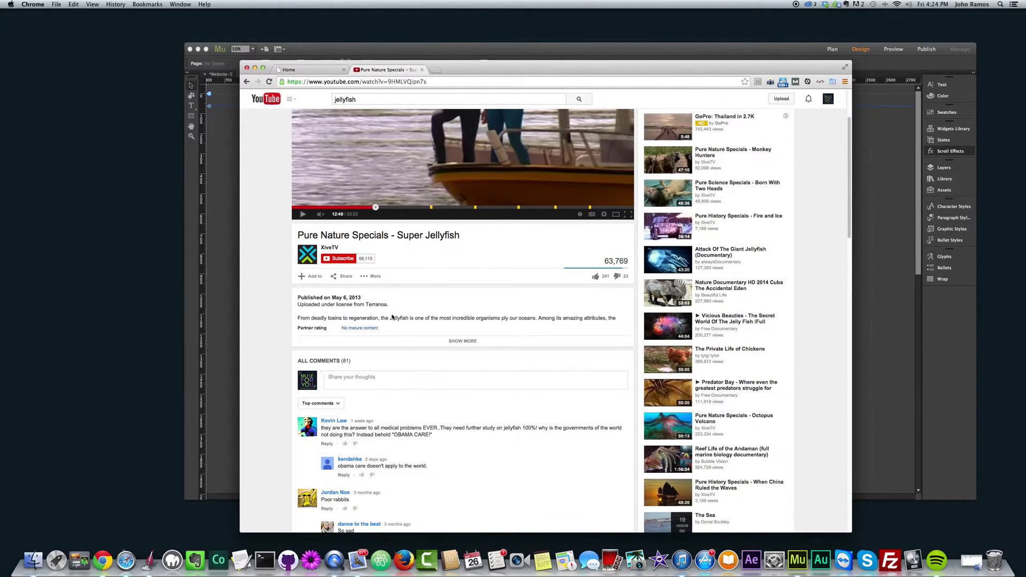
{"action": "left_click", "coordinate": [311, 278]}
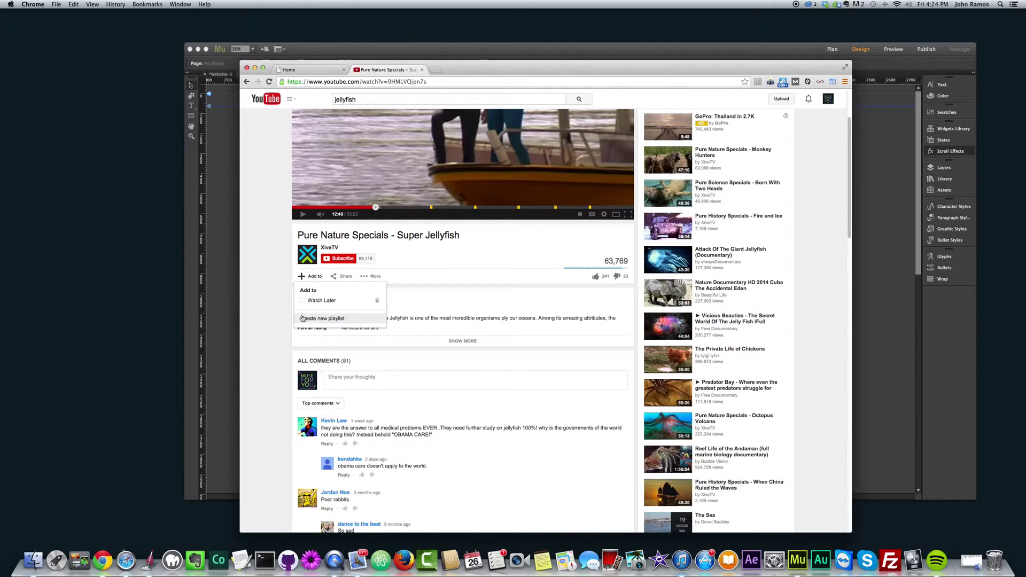
{"action": "left_click", "coordinate": [309, 277]}
{"action": "left_click", "coordinate": [309, 277]}
{"action": "left_click", "coordinate": [315, 320]}
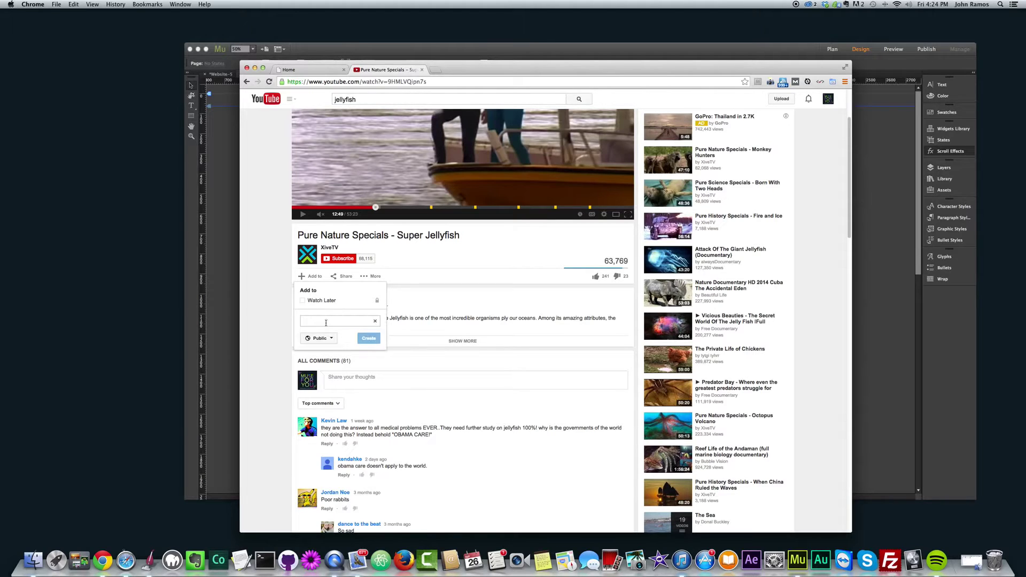
{"action": "left_click", "coordinate": [325, 322]}
{"action": "type", "text": "JellyFis"}
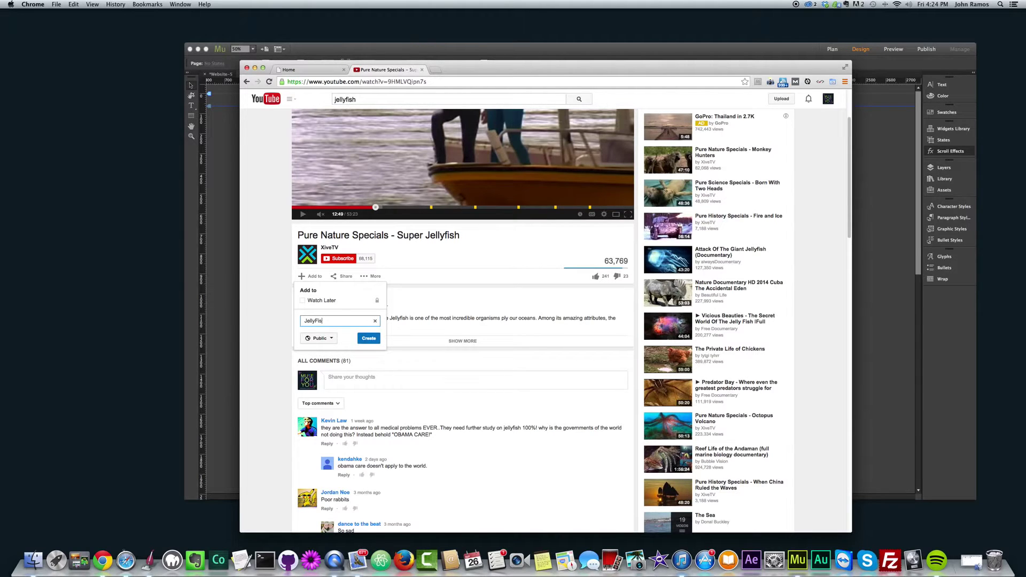
{"action": "left_click", "coordinate": [367, 338]}
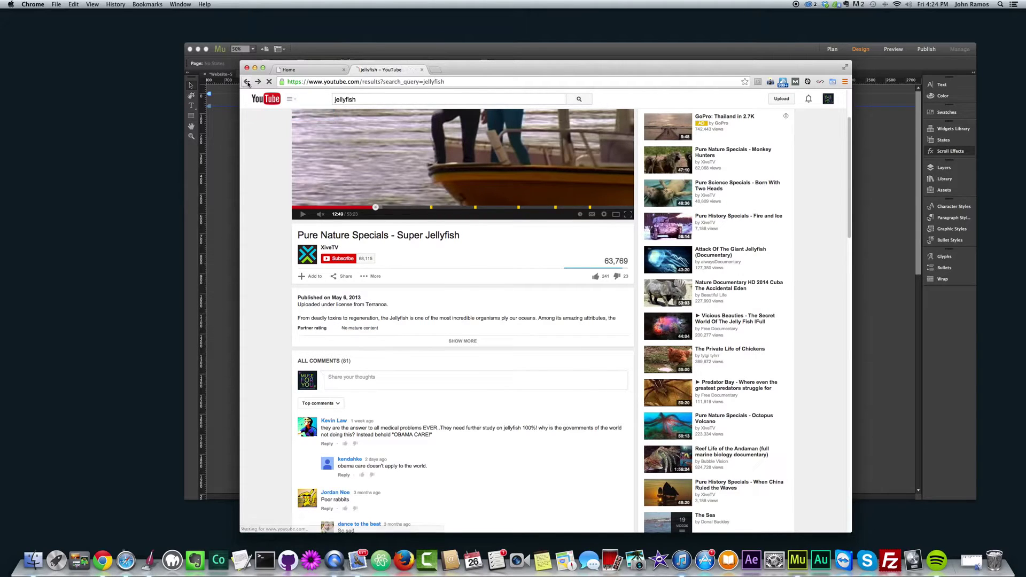
- Return to the search results, open "Attack Of The Giant Jellyfish (Documentary)" and pause it
{"action": "left_click", "coordinate": [247, 82]}
{"action": "scroll", "coordinate": [446, 259], "scroll_direction": "down", "scroll_amount": 10}
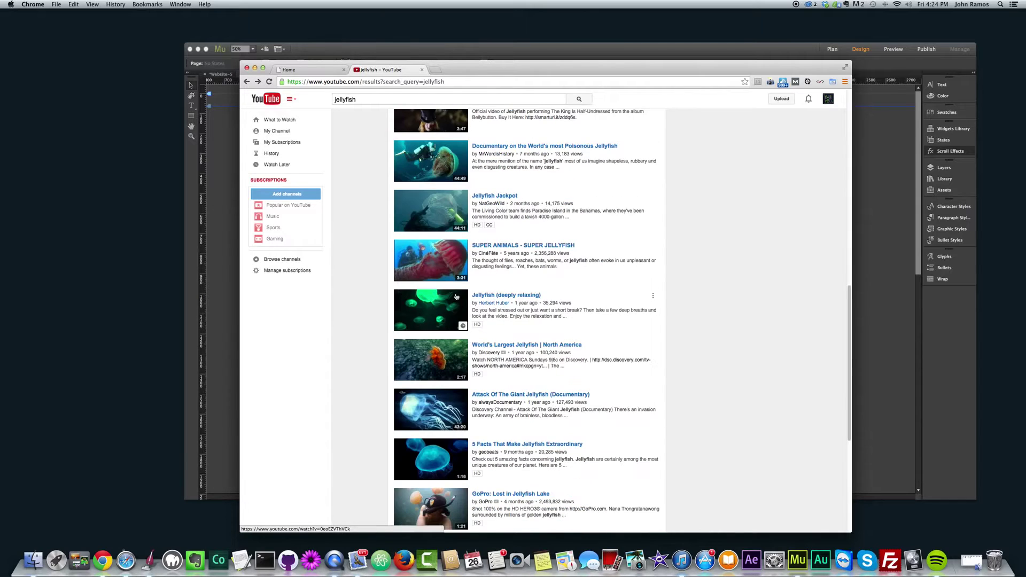
{"action": "scroll", "coordinate": [461, 297], "scroll_direction": "down", "scroll_amount": 4}
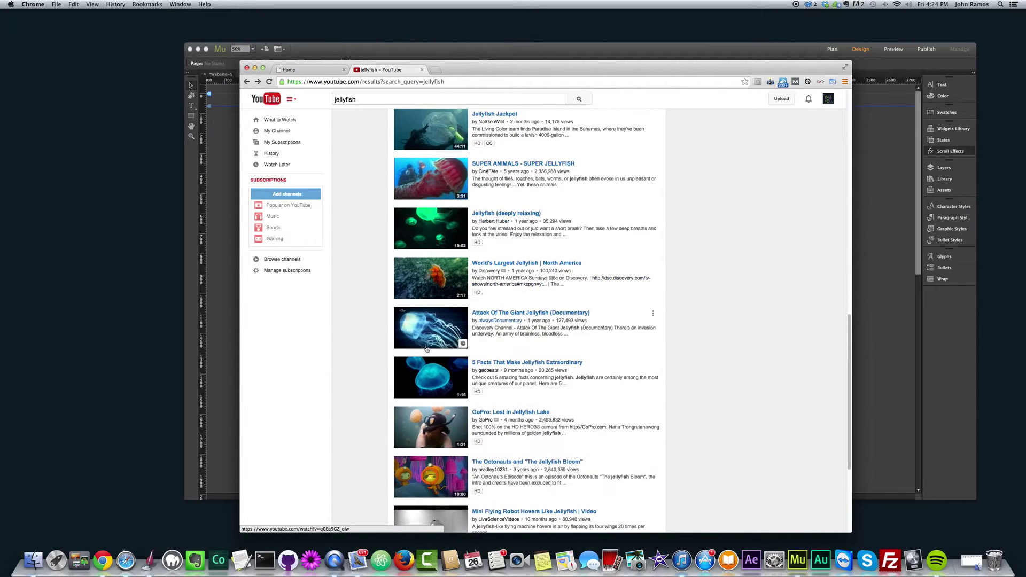
{"action": "left_click", "coordinate": [425, 326]}
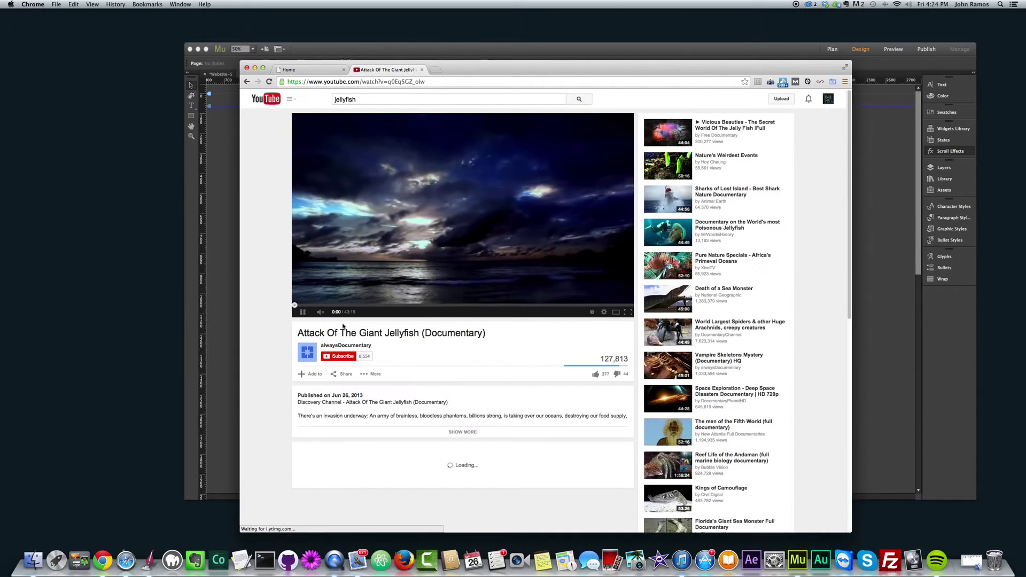
{"action": "left_click", "coordinate": [302, 313]}
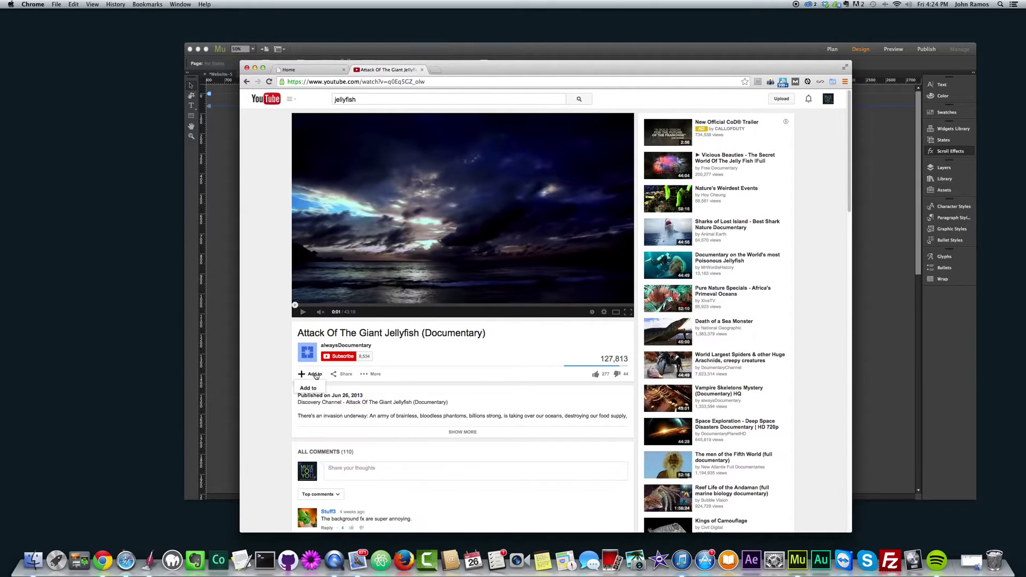
- Add the Attack Of The Giant Jellyfish video to the JellyFish playlist and check that it is selected there
{"action": "left_click", "coordinate": [309, 374]}
{"action": "left_click", "coordinate": [304, 409]}
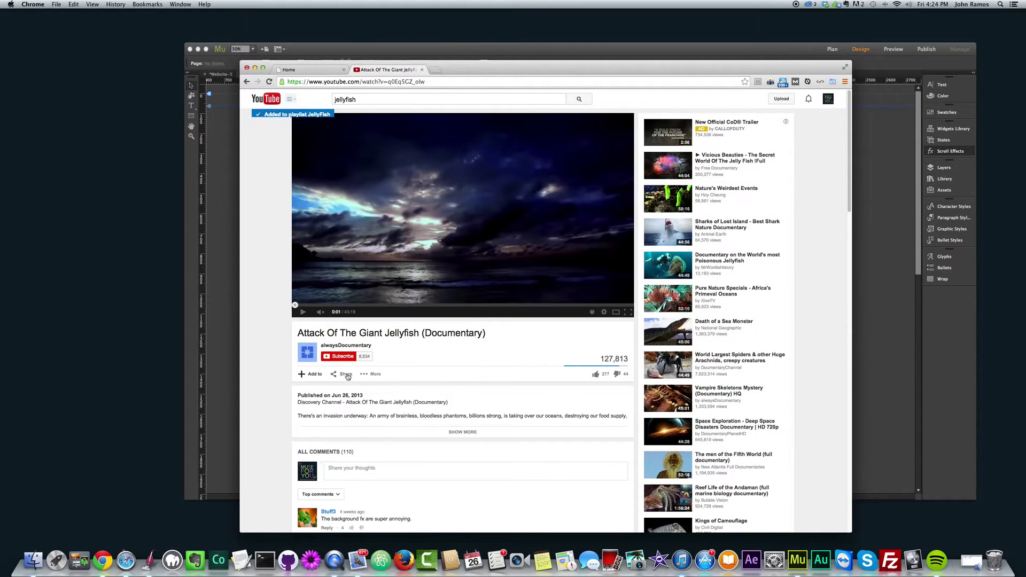
{"action": "left_click", "coordinate": [316, 375]}
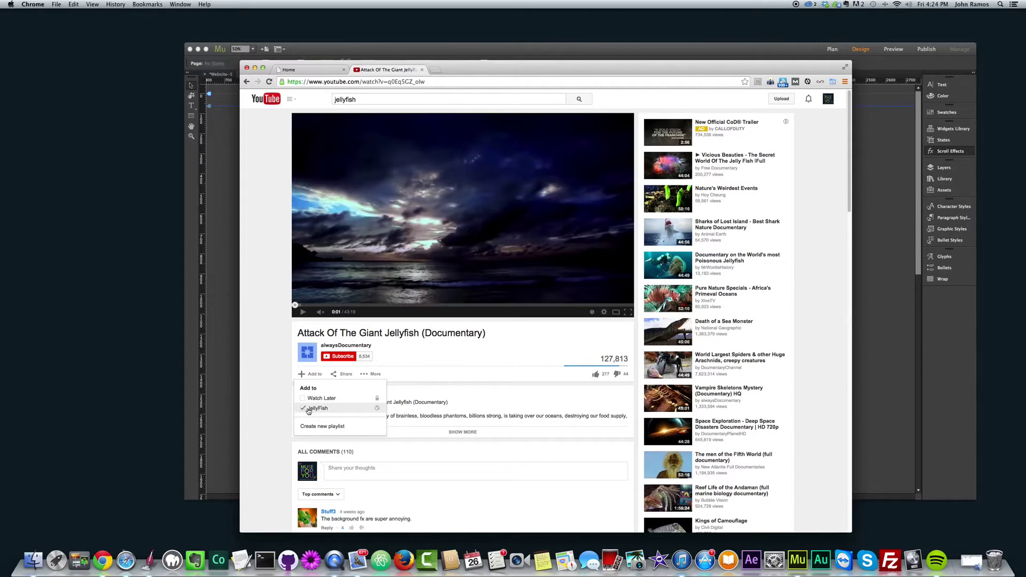
- Open "5 Facts That Make Jellyfish Extraordinary" from the search results and add it to the JellyFish playlist
{"action": "left_click", "coordinate": [246, 82]}
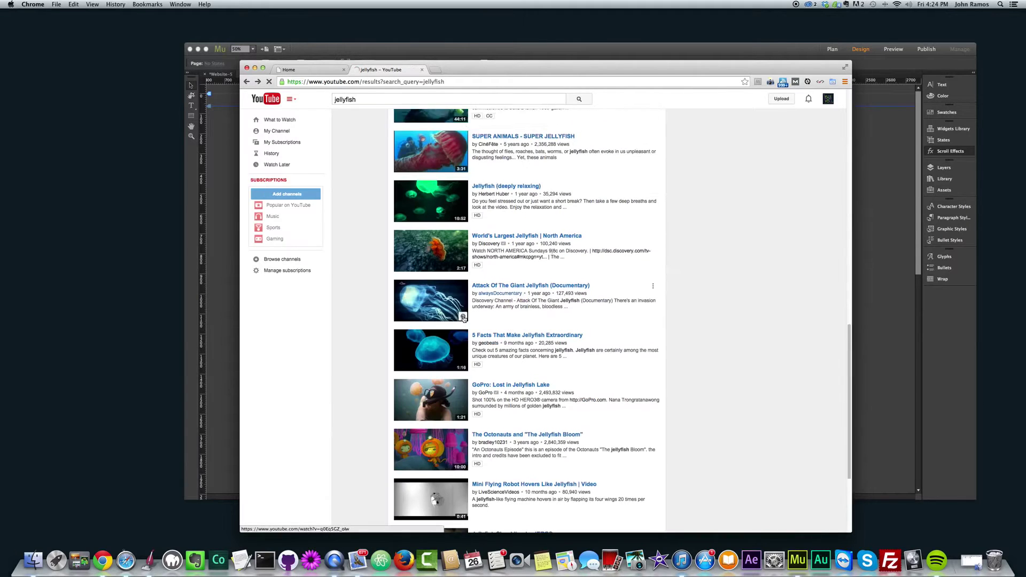
{"action": "left_click", "coordinate": [508, 257]}
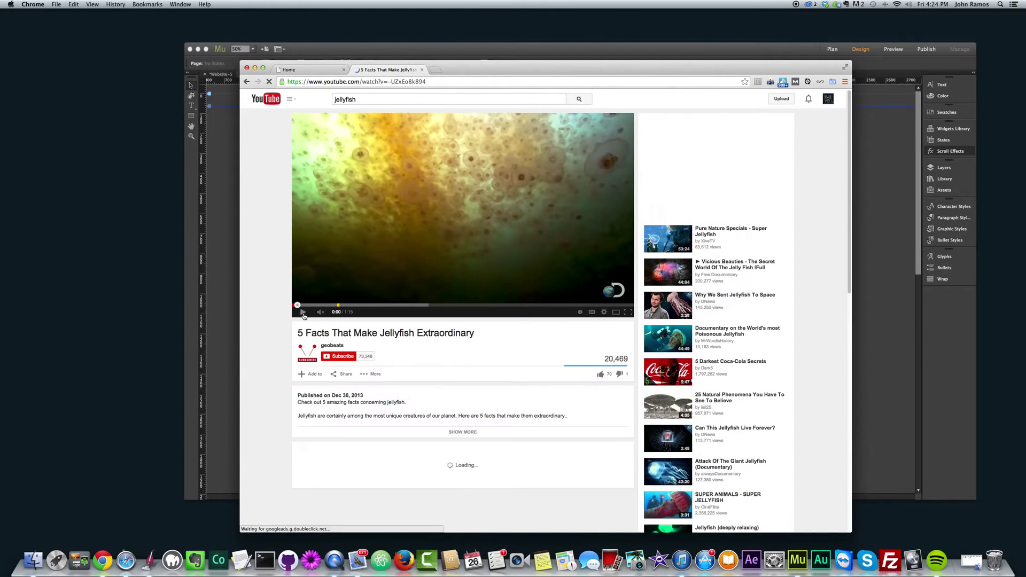
{"action": "left_click", "coordinate": [312, 374]}
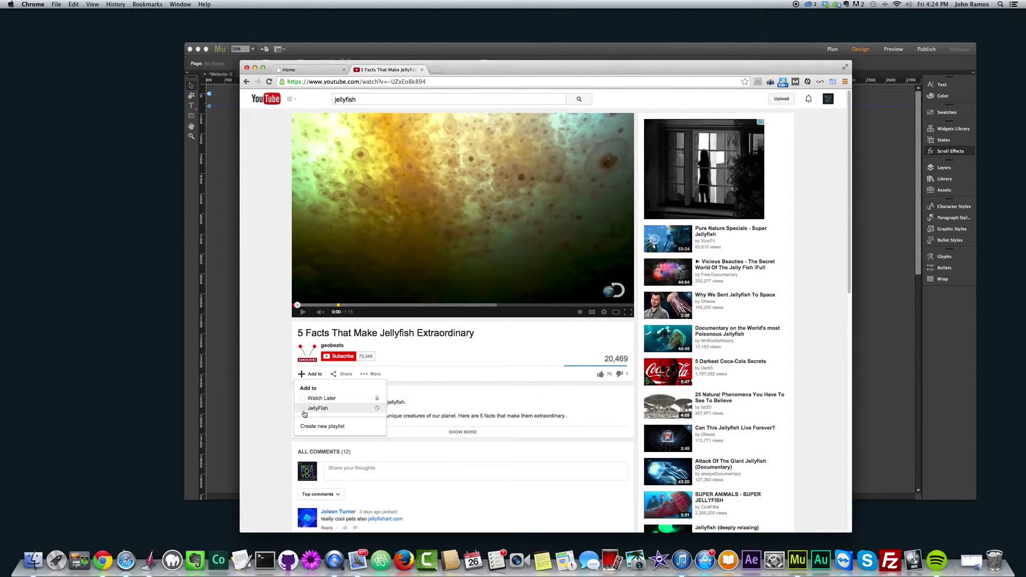
{"action": "left_click", "coordinate": [282, 295]}
- Open "GoPro: Lost in Jellyfish Lake" from the search results, pause it and add it to the JellyFish playlist
{"action": "left_click", "coordinate": [247, 82]}
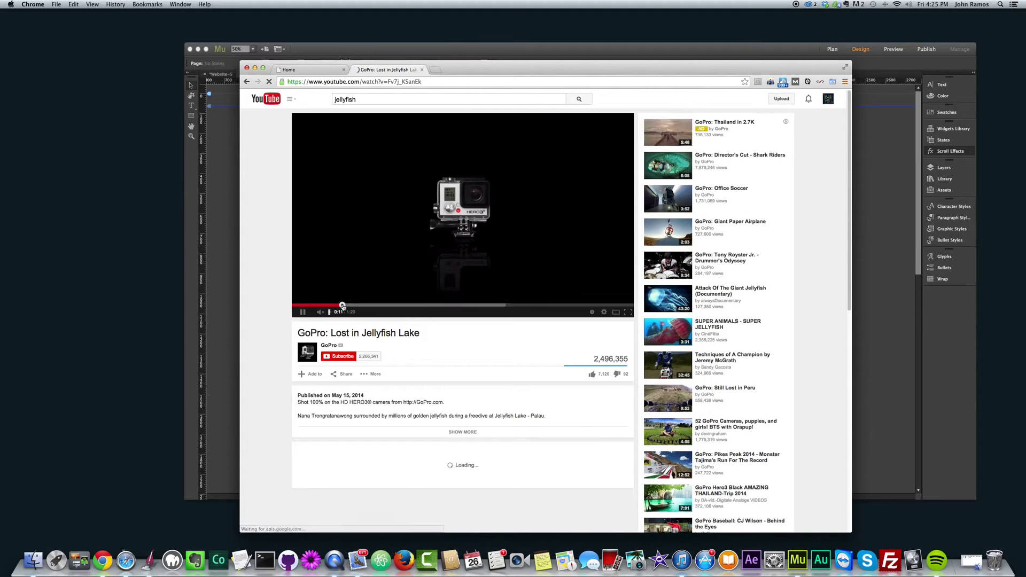
{"action": "left_click", "coordinate": [344, 305]}
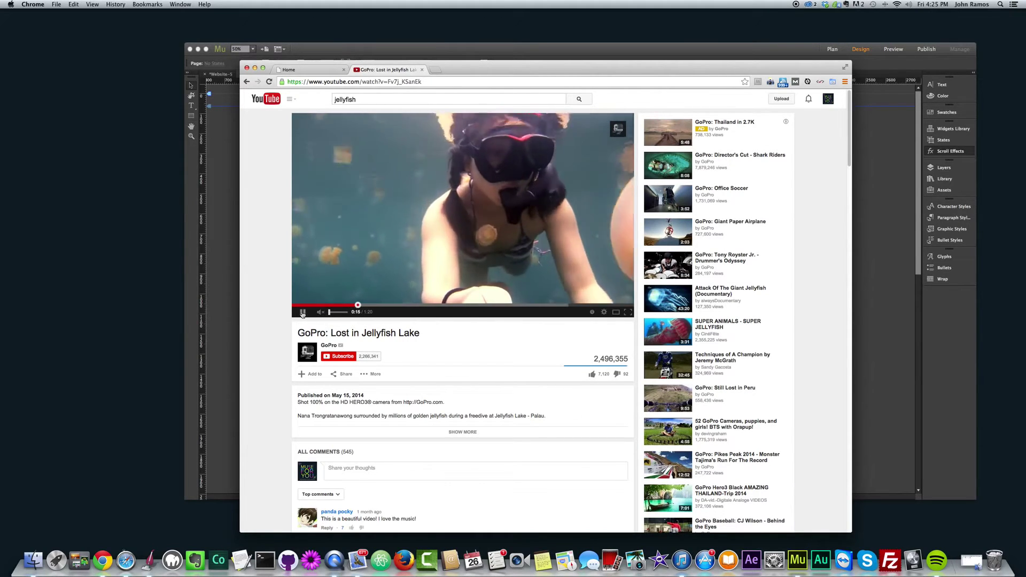
{"action": "left_click", "coordinate": [302, 313]}
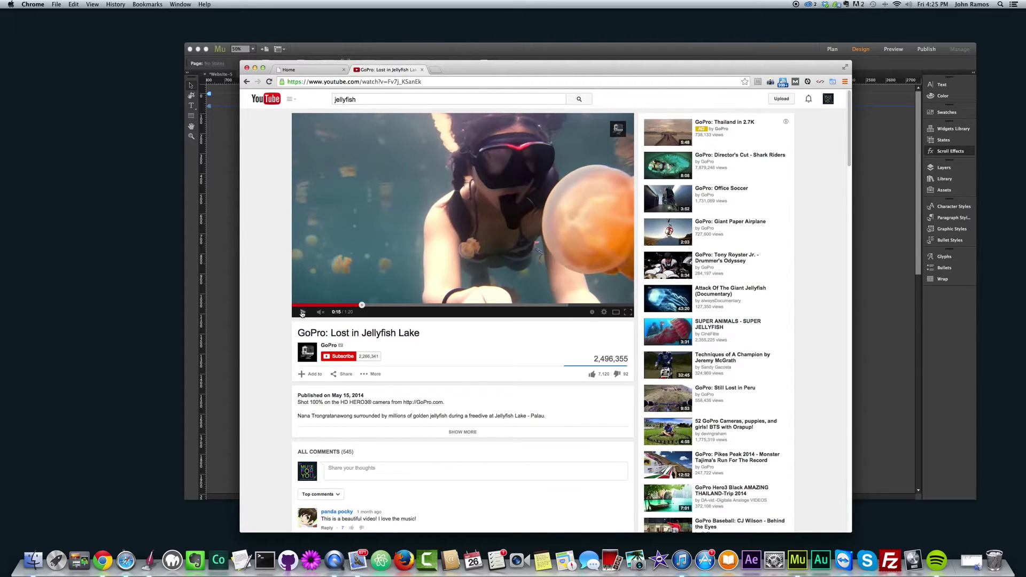
{"action": "scroll", "coordinate": [305, 313], "scroll_direction": "down", "scroll_amount": 2}
{"action": "left_click", "coordinate": [307, 313]}
{"action": "left_click", "coordinate": [318, 351]}
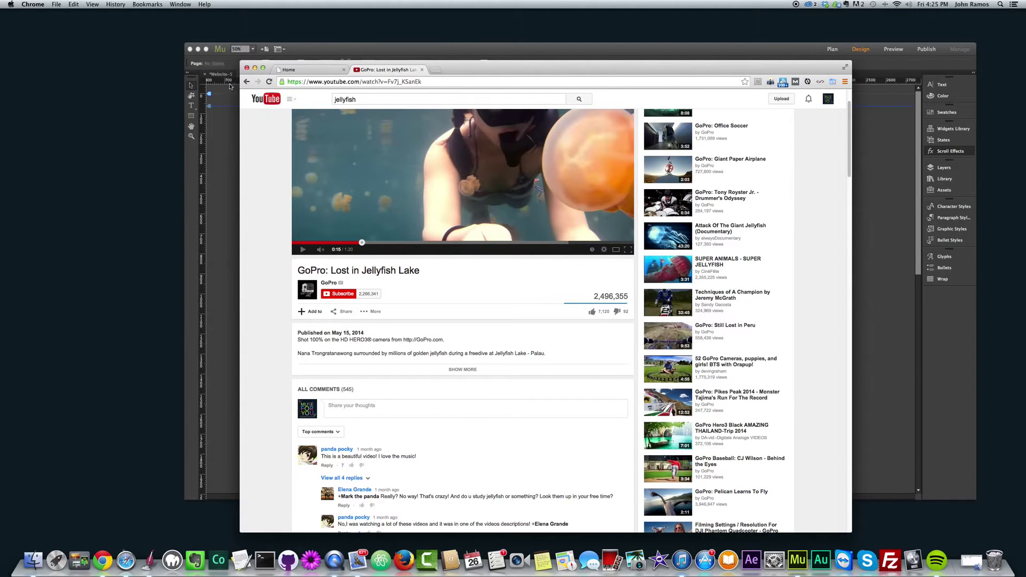
- Go to the playlists of the own channel, play the JellyFish playlist and pause its first video
{"action": "left_click", "coordinate": [247, 82]}
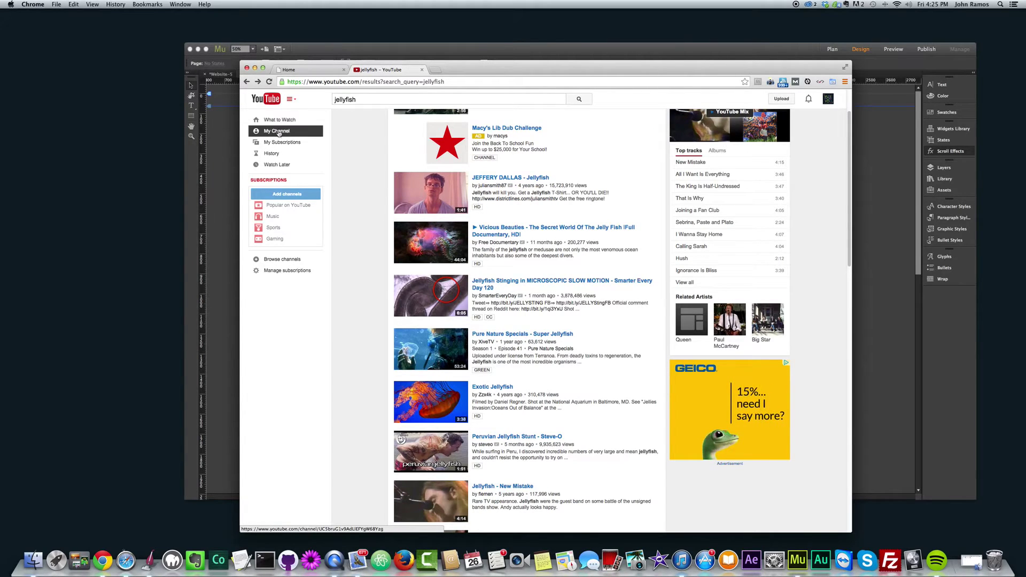
{"action": "left_click", "coordinate": [279, 131]}
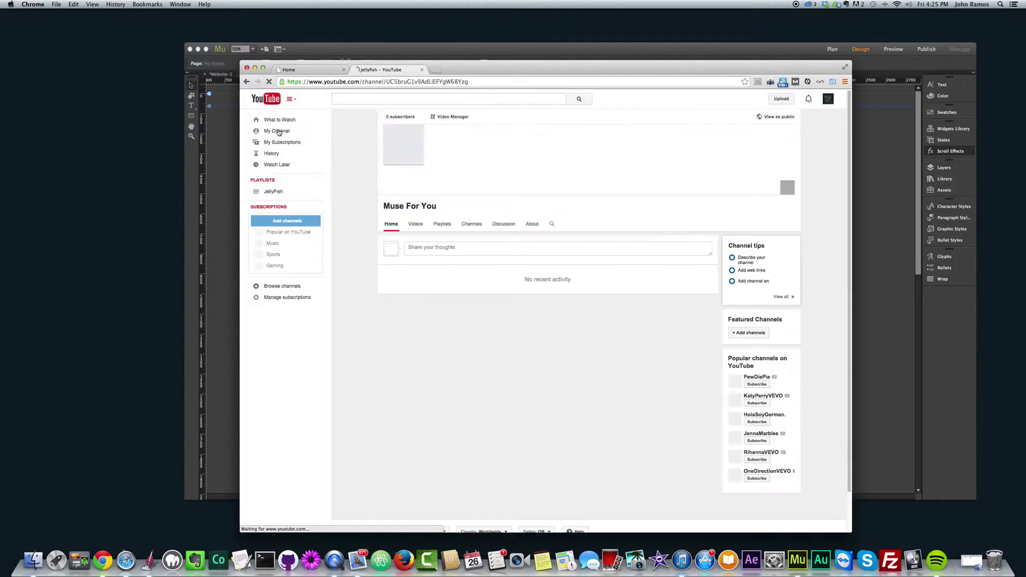
{"action": "left_click", "coordinate": [442, 224]}
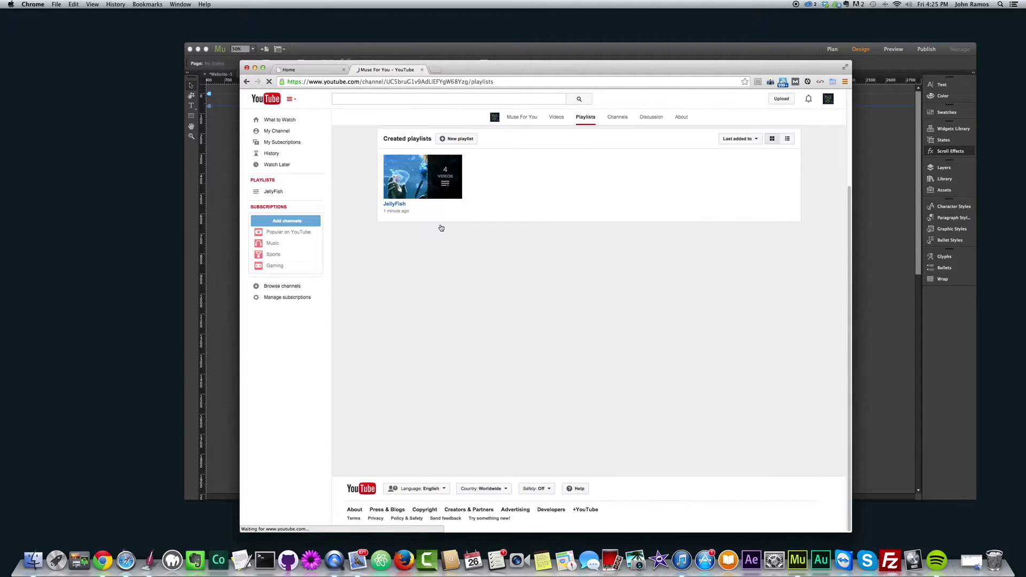
{"action": "left_click", "coordinate": [279, 131]}
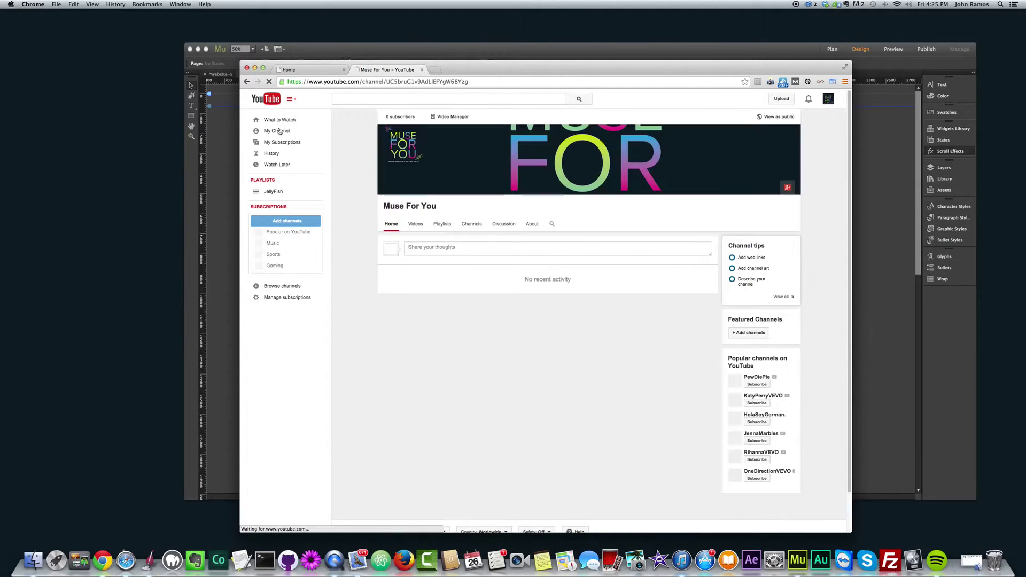
{"action": "left_click", "coordinate": [438, 228]}
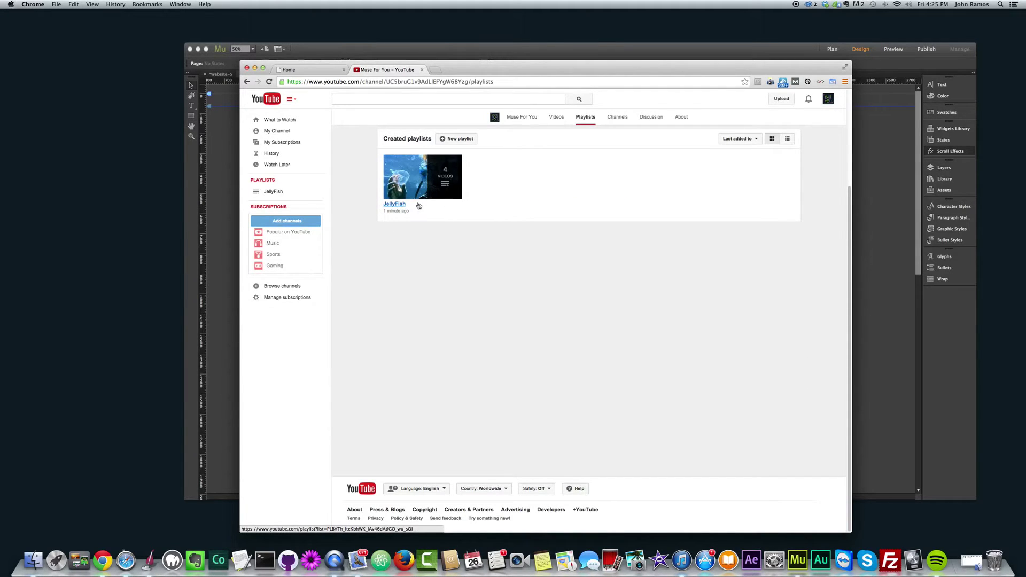
{"action": "left_click", "coordinate": [417, 180]}
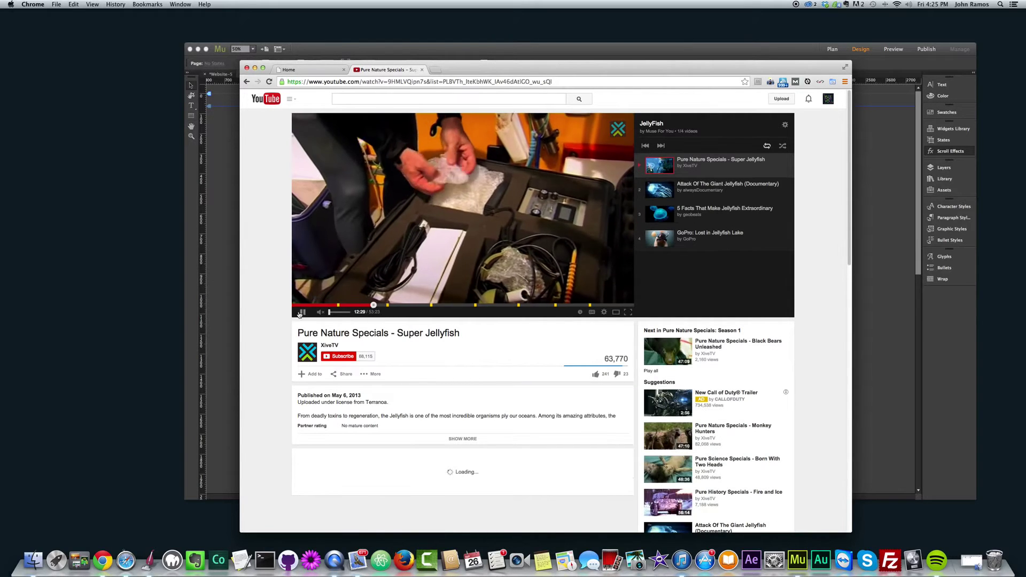
{"action": "left_click", "coordinate": [693, 172]}
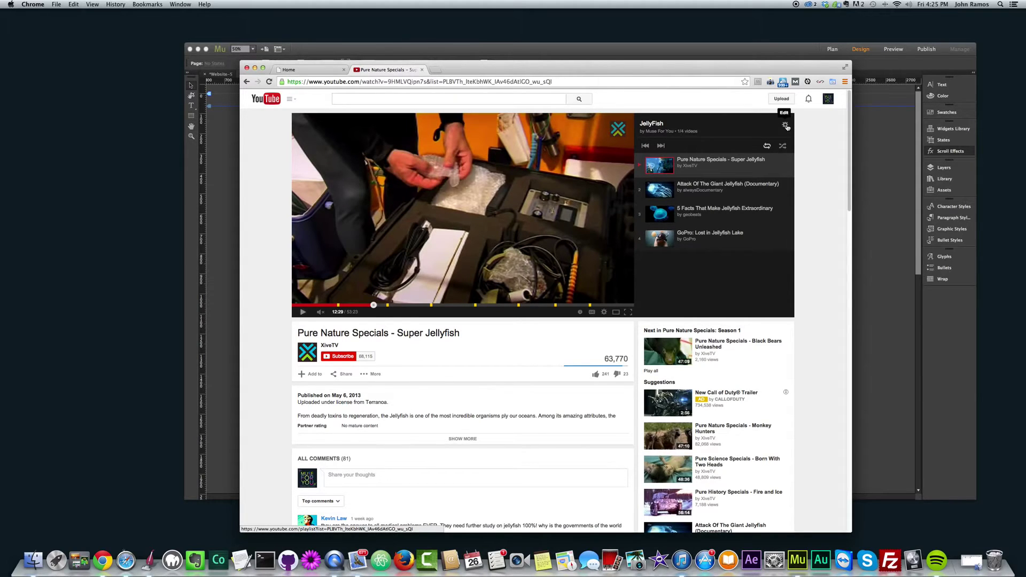
- Open the JellyFish playlist's edit page from the playlist player
{"action": "left_click", "coordinate": [785, 126]}
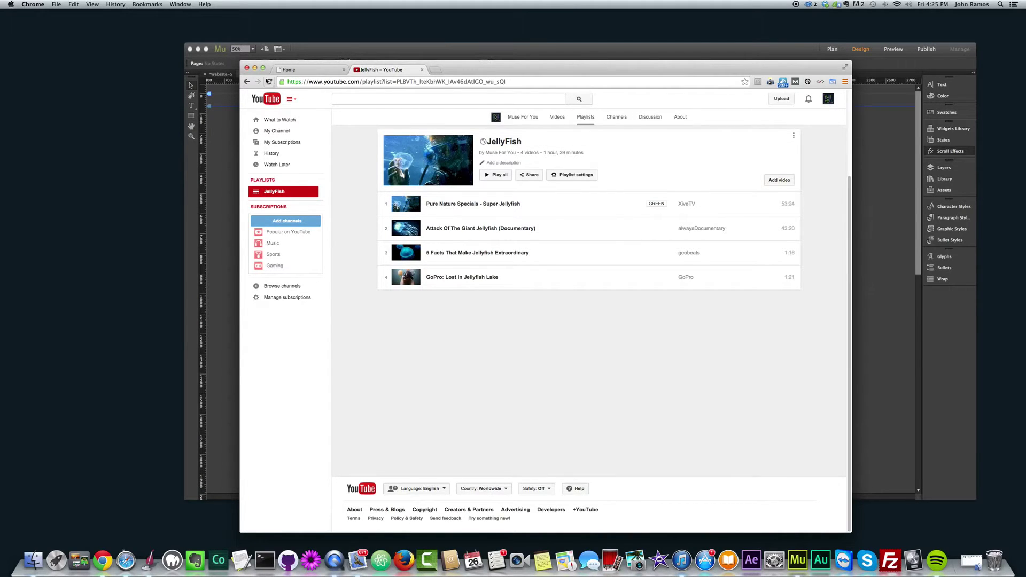
{"action": "left_click", "coordinate": [247, 82]}
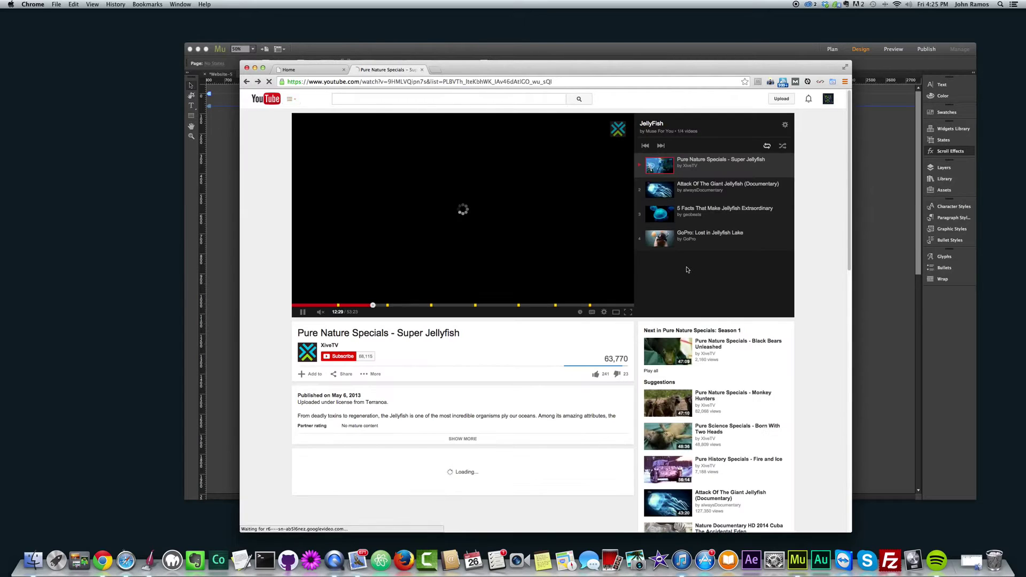
{"action": "left_click", "coordinate": [785, 126]}
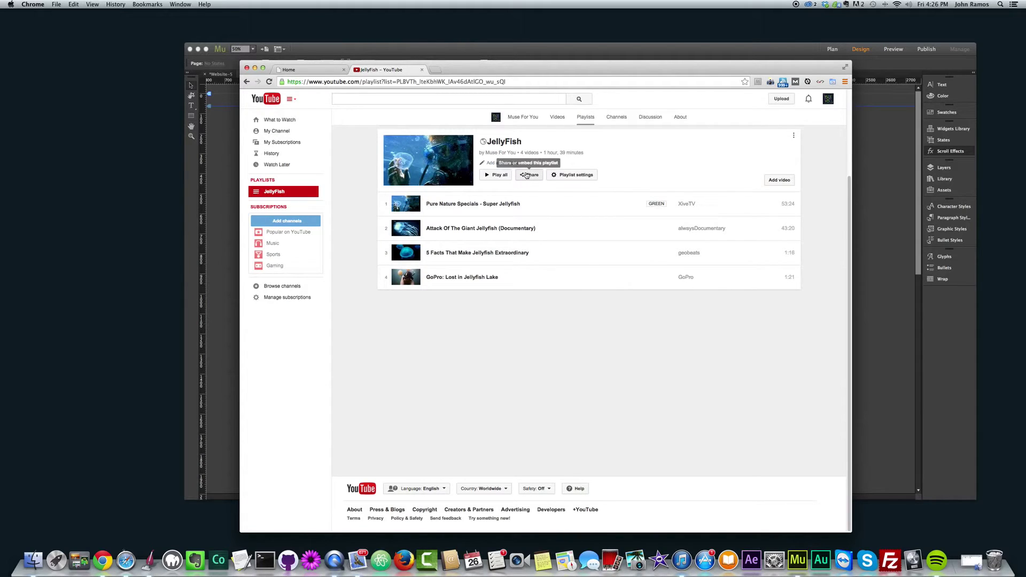
- Look at the JellyFish playlist's embed code and share link in its sharing options, and select the link
{"action": "left_click", "coordinate": [529, 176]}
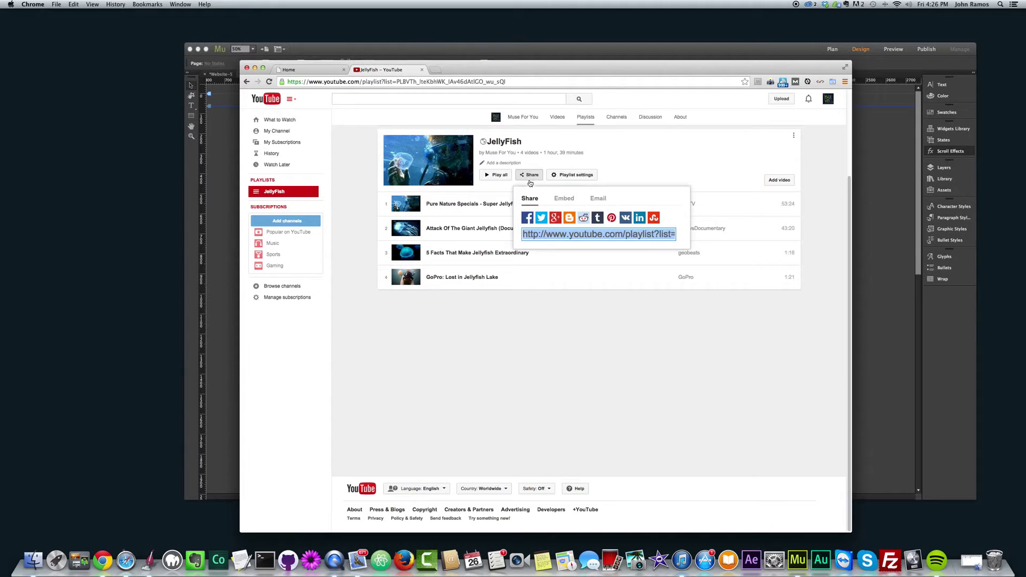
{"action": "left_click", "coordinate": [566, 199]}
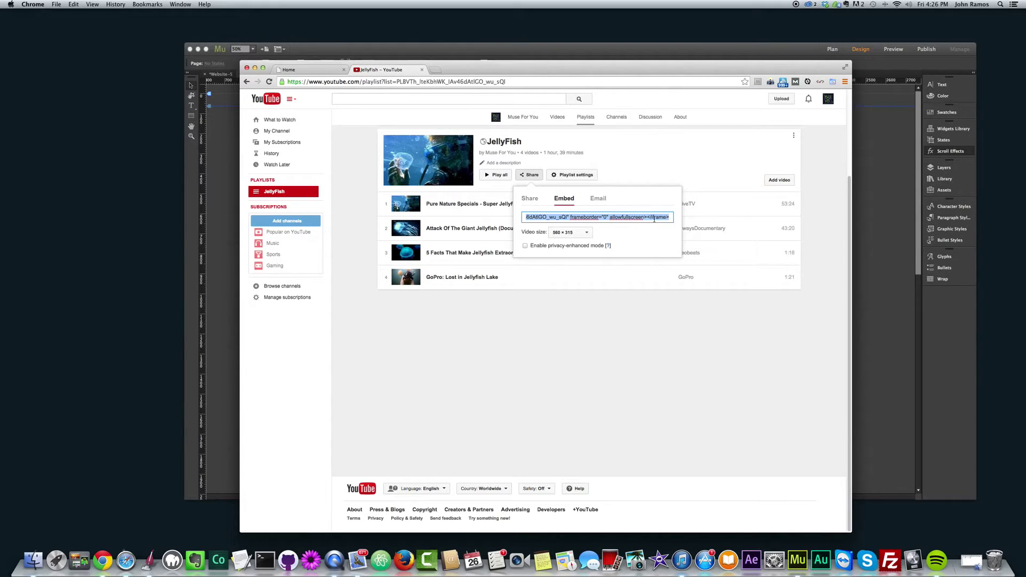
{"action": "left_click", "coordinate": [531, 199]}
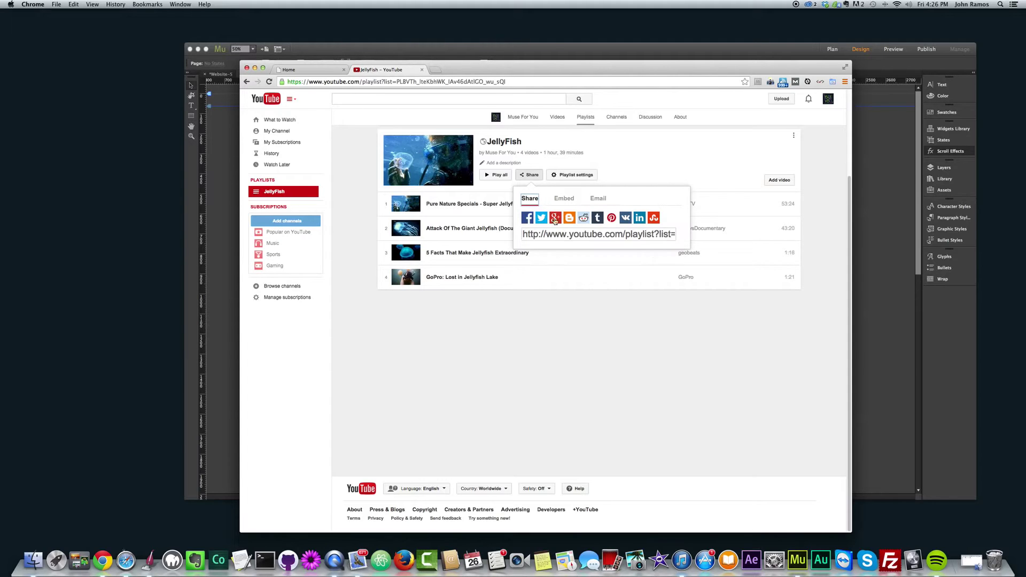
{"action": "left_click", "coordinate": [587, 234]}
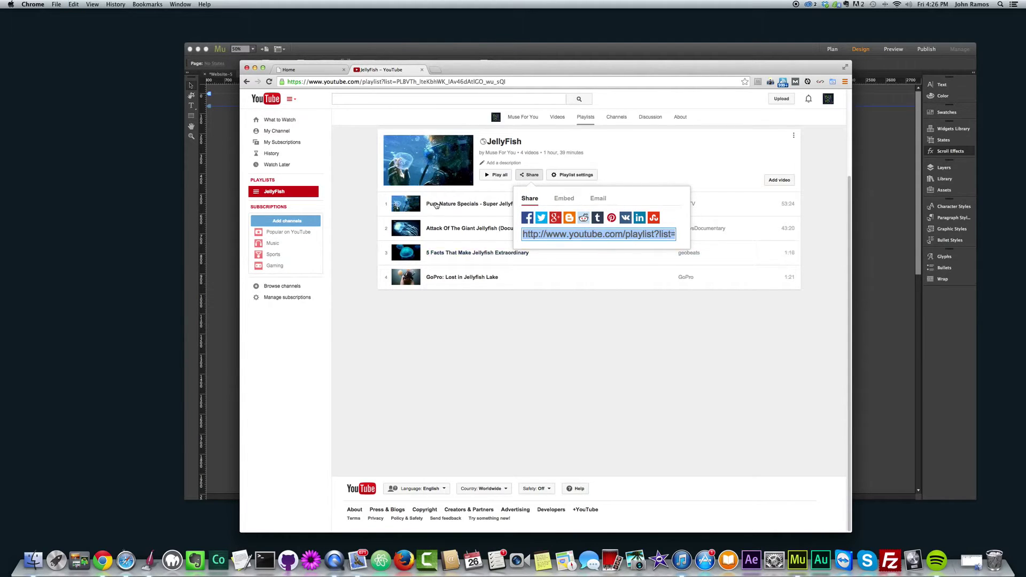
- Switch to Adobe Muse and place a YouTube social widget on the Home page under the Jellyfish heading
{"action": "left_click", "coordinate": [438, 49]}
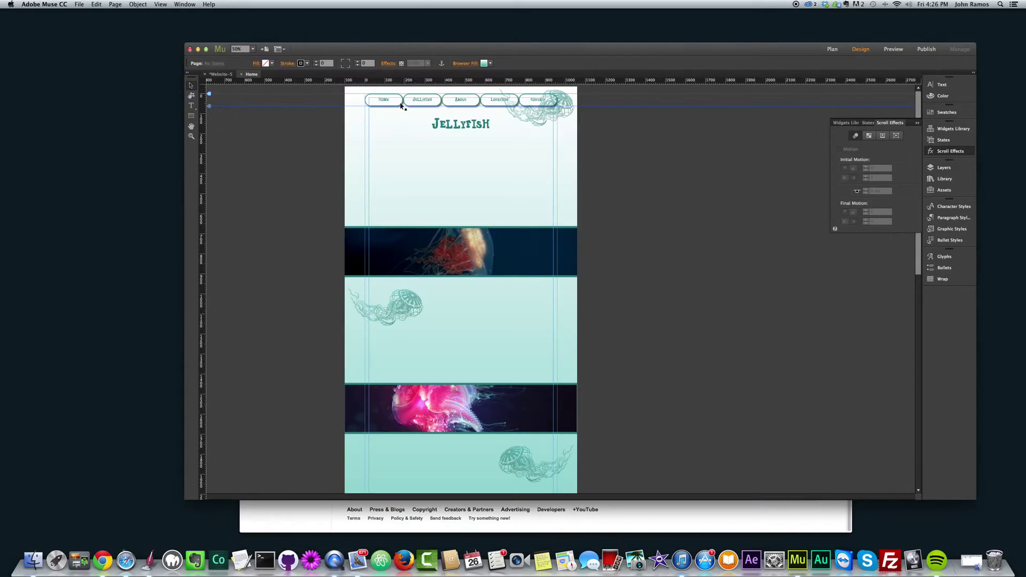
{"action": "left_click", "coordinate": [140, 5]}
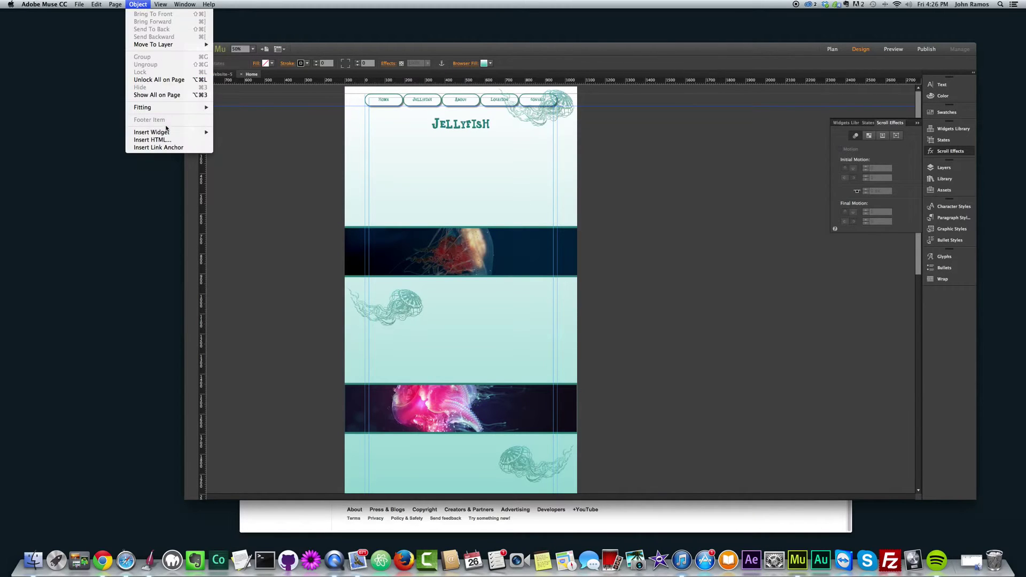
{"action": "mouse_move", "coordinate": [169, 132]}
{"action": "mouse_move", "coordinate": [257, 181]}
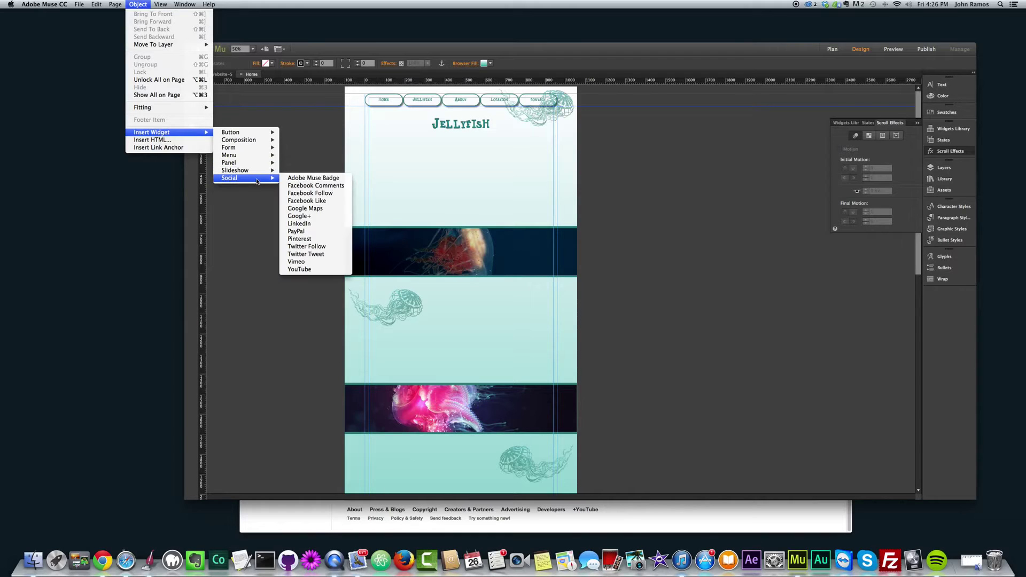
{"action": "left_click", "coordinate": [303, 270]}
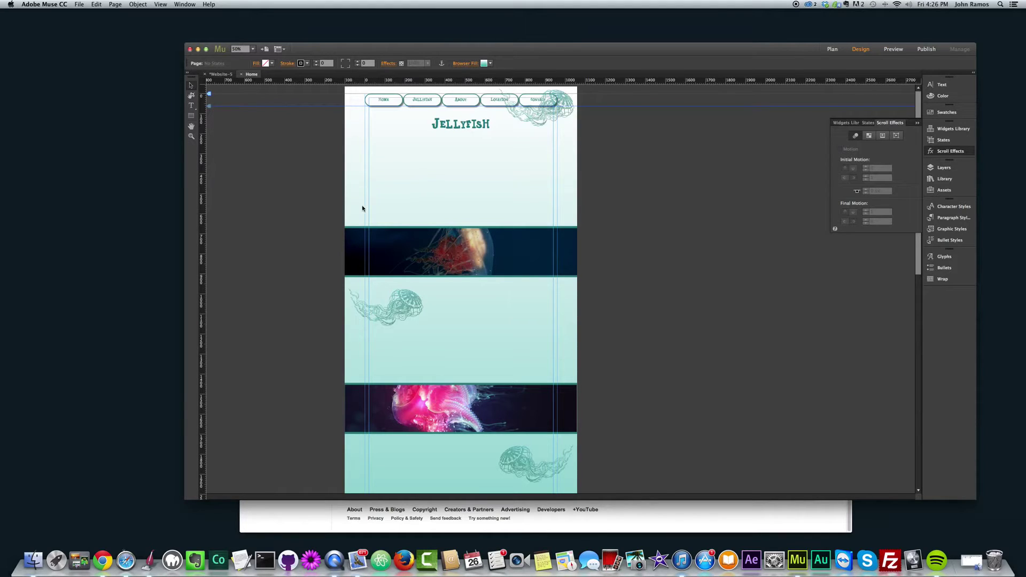
{"action": "left_click", "coordinate": [376, 176]}
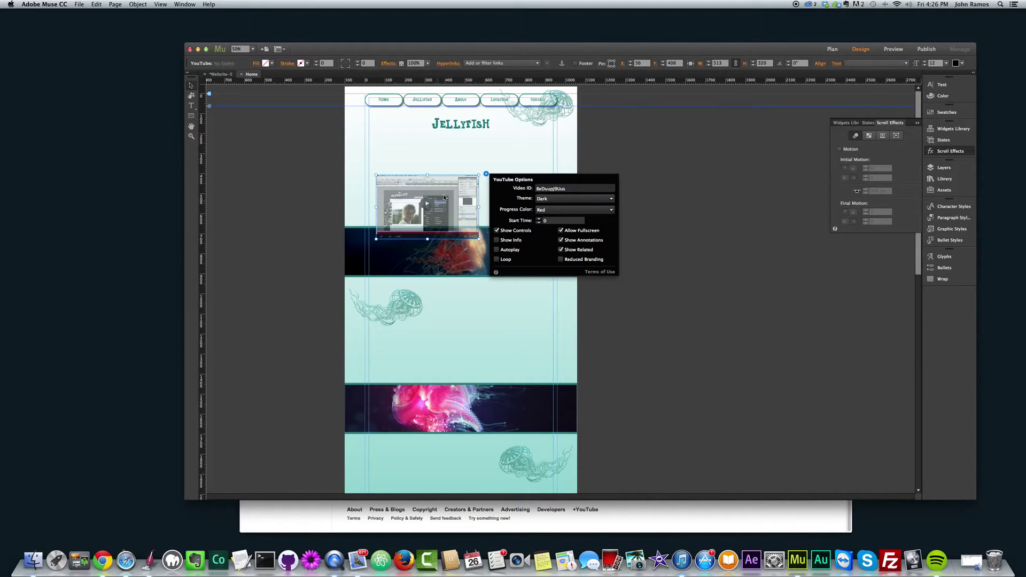
- Move the YouTube widget up into the blank area under the heading and open its Video ID for editing
{"action": "left_click_drag", "start_coordinate": [427, 203], "coordinate": [447, 176]}
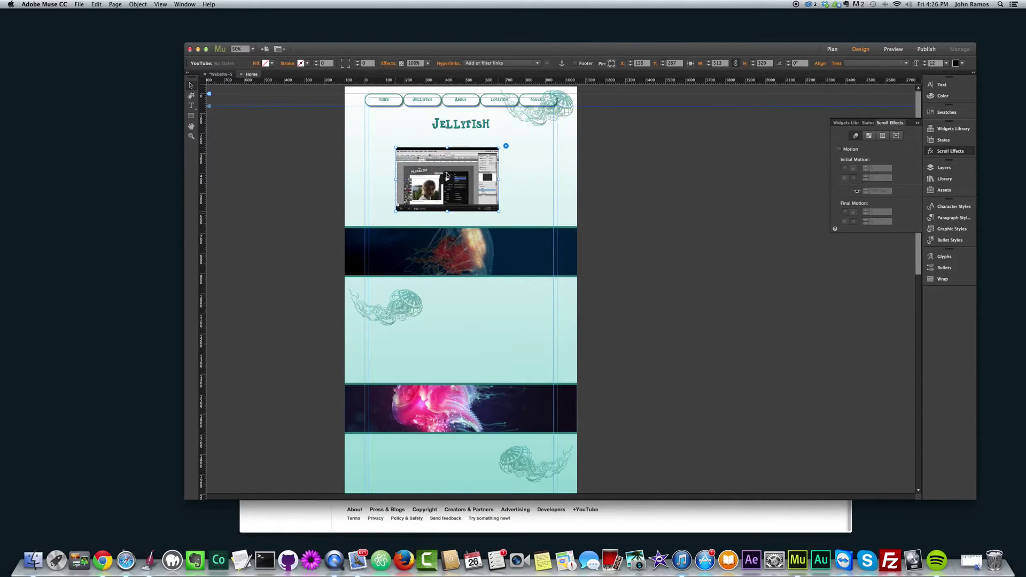
{"action": "left_click", "coordinate": [507, 146]}
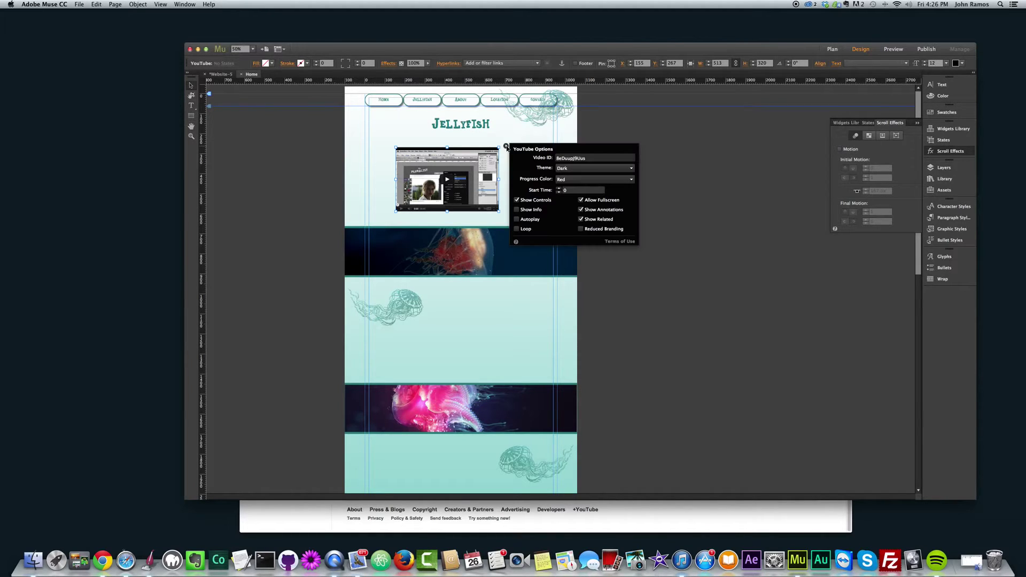
{"action": "left_click", "coordinate": [592, 159]}
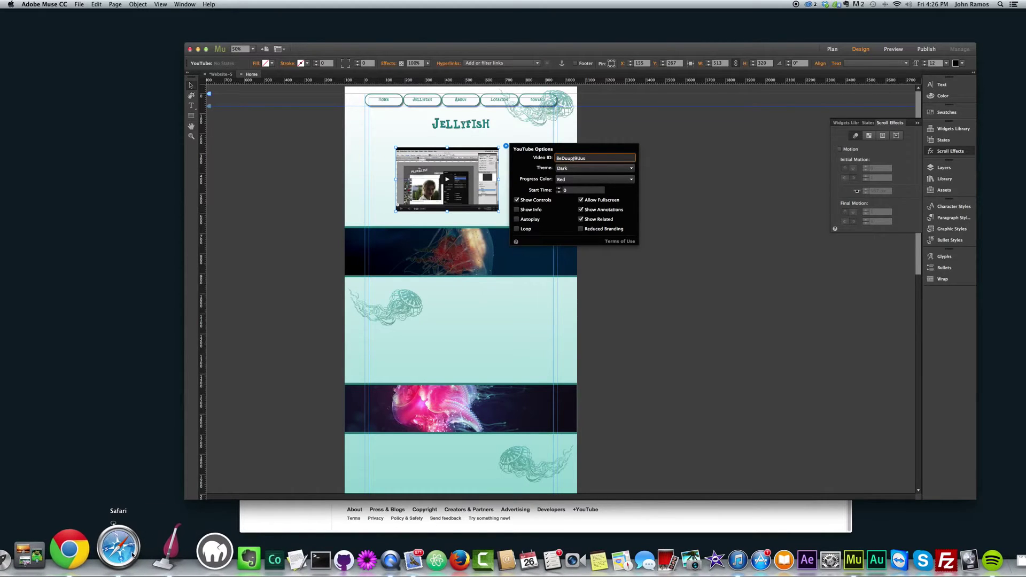
- Switch to Chrome, reopen the JellyFish playlist's share link and examine it for the playlist ID
{"action": "left_click", "coordinate": [111, 552]}
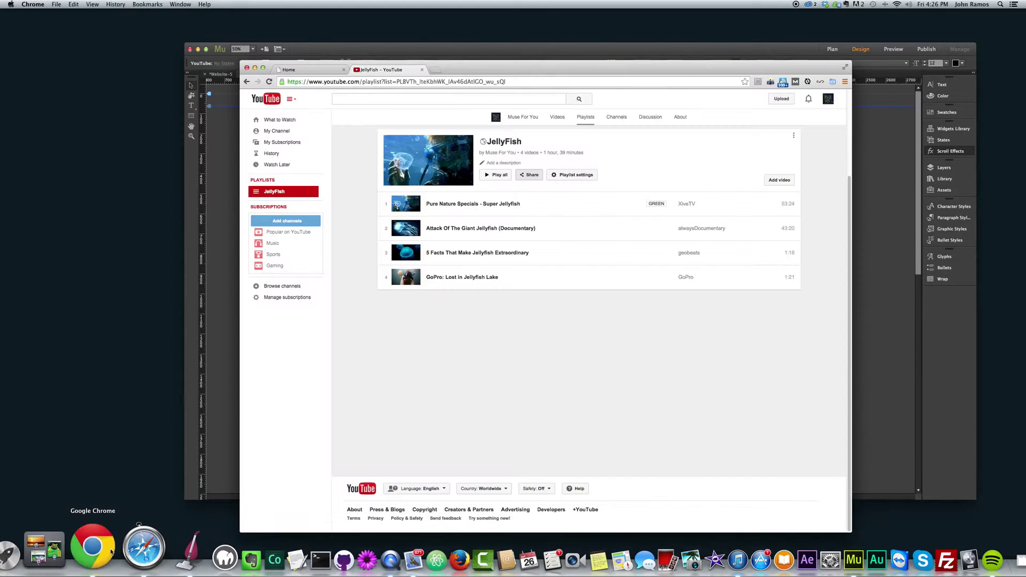
{"action": "left_click", "coordinate": [530, 175]}
{"action": "left_click", "coordinate": [624, 234]}
{"action": "left_click_drag", "start_coordinate": [675, 235], "coordinate": [489, 230]}
{"action": "left_click", "coordinate": [530, 234]}
{"action": "left_click_drag", "start_coordinate": [621, 234], "coordinate": [575, 231]}
{"action": "left_click", "coordinate": [577, 233]}
{"action": "left_click", "coordinate": [573, 234]}
{"action": "left_click", "coordinate": [574, 234]}
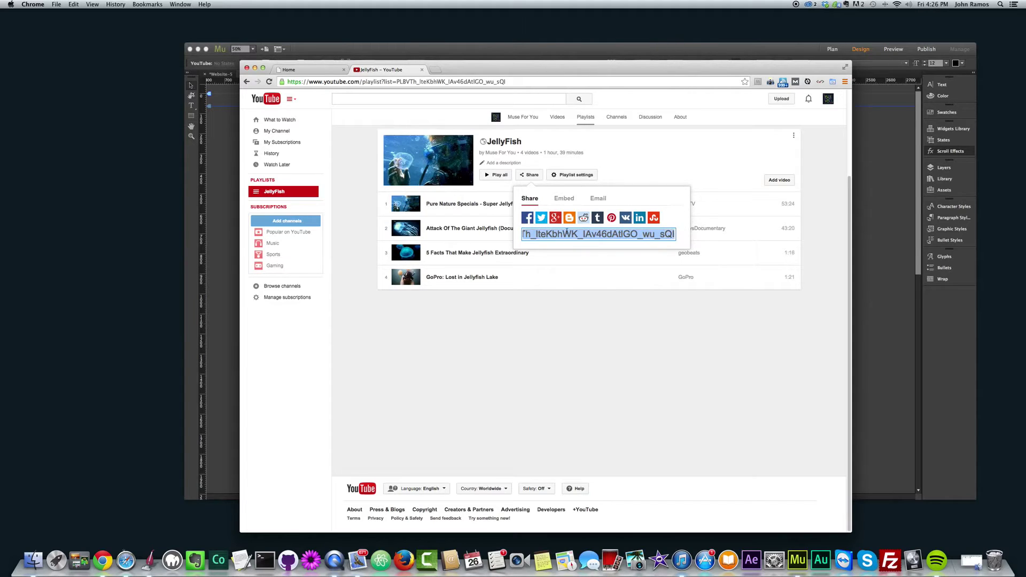
- Copy the JellyFish playlist's iframe embed code at the 560 × 315 video size
{"action": "left_click", "coordinate": [564, 199]}
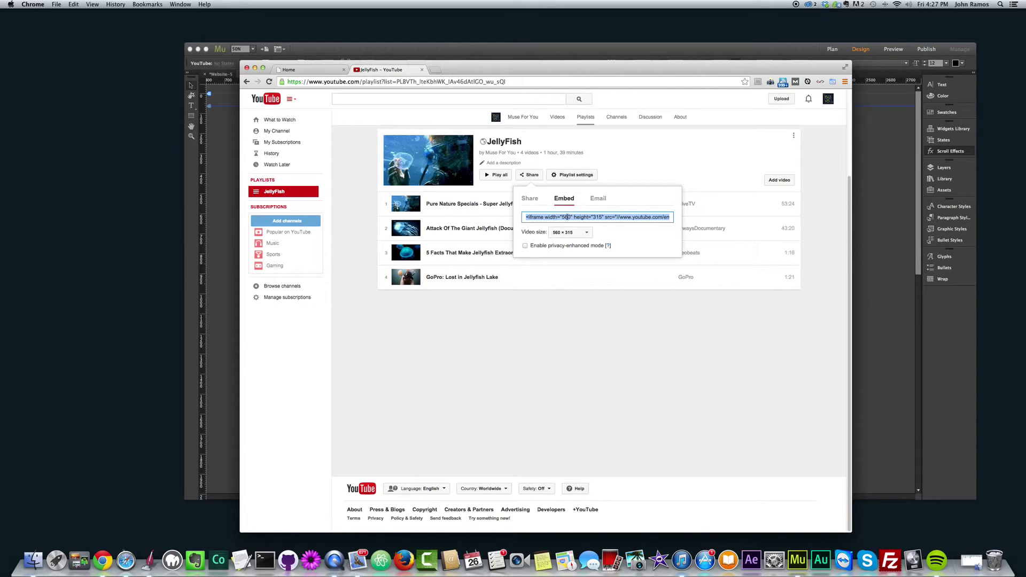
{"action": "right_click", "coordinate": [563, 217]}
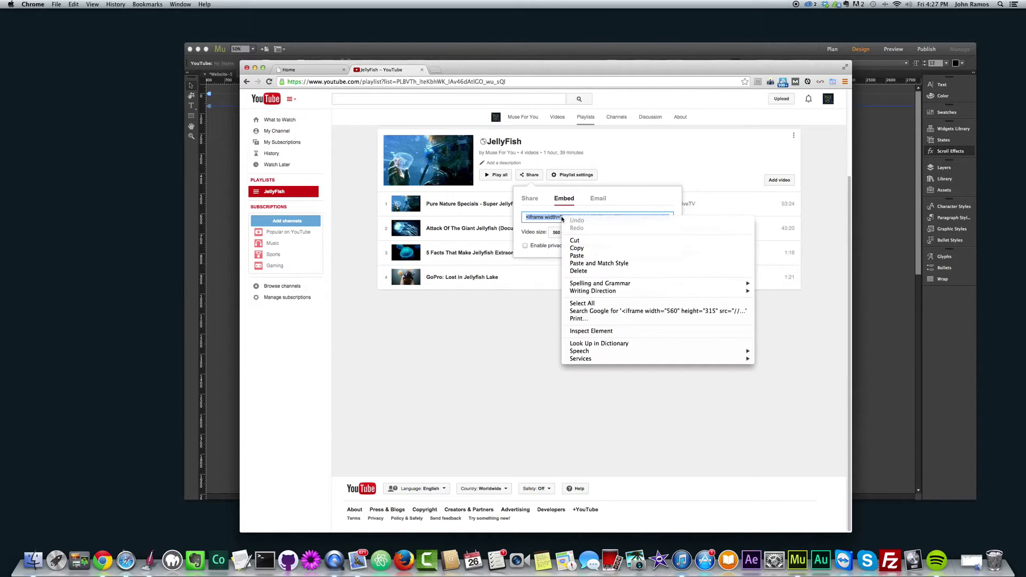
{"action": "left_click", "coordinate": [575, 248]}
- Switch to Adobe Muse and delete the YouTube widget from the Home page
{"action": "left_click", "coordinate": [227, 138]}
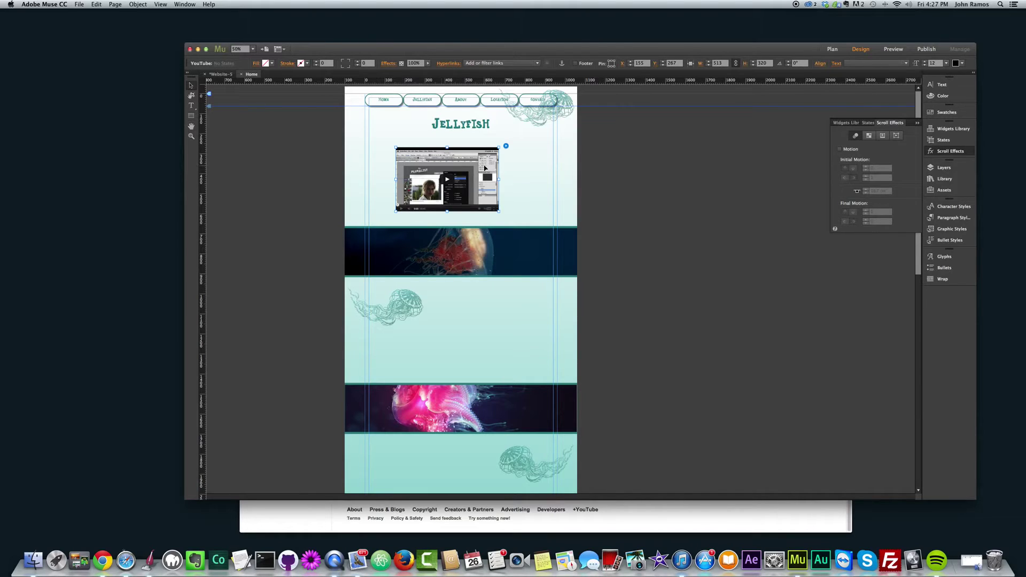
{"action": "key", "text": "Delete"}
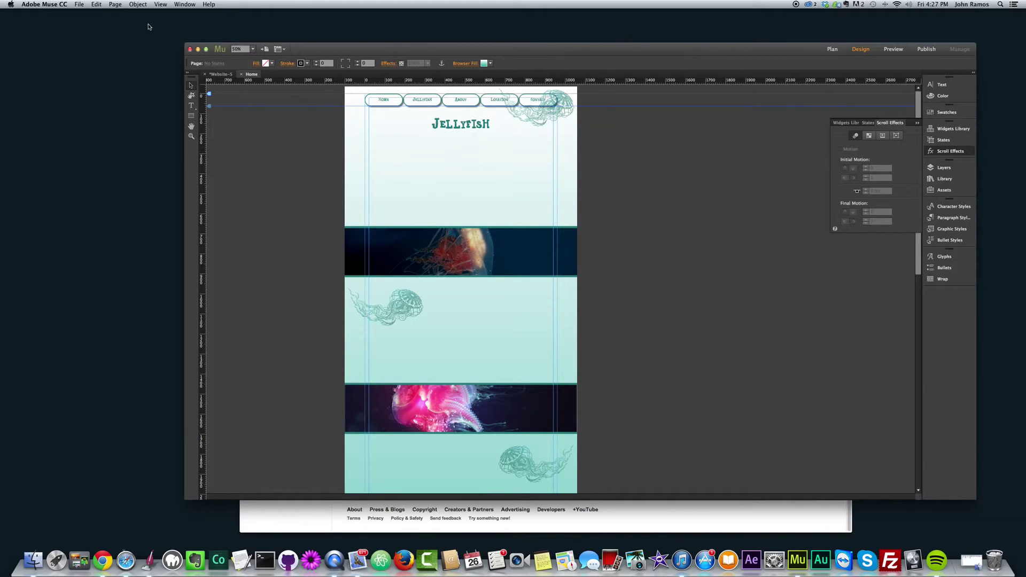
- Insert an HTML object into the Home page with the copied 560 × 315 JellyFish playlist iframe code
{"action": "left_click", "coordinate": [138, 4]}
{"action": "mouse_move", "coordinate": [161, 132]}
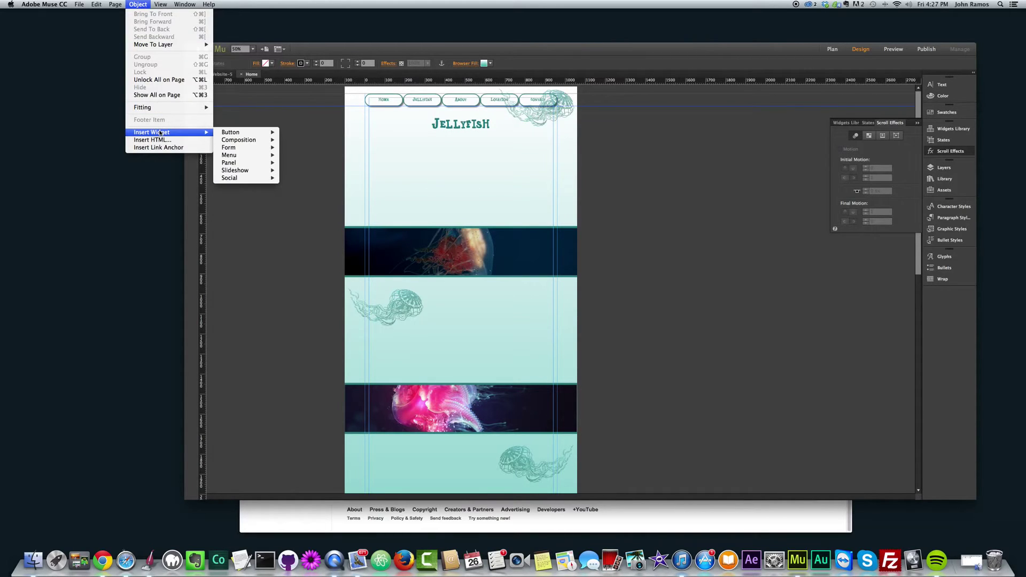
{"action": "mouse_move", "coordinate": [252, 133]}
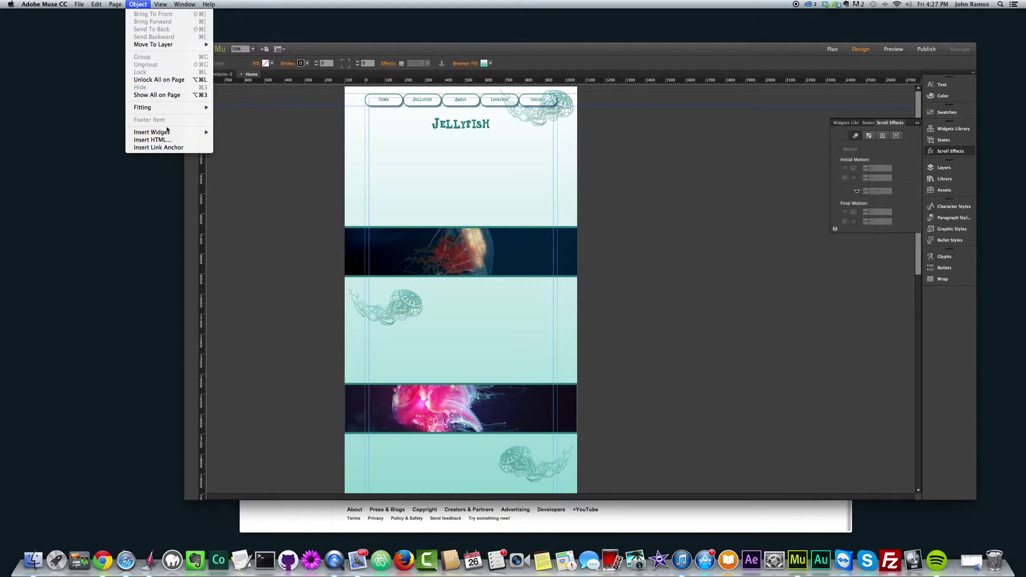
{"action": "left_click", "coordinate": [143, 5]}
{"action": "left_click", "coordinate": [143, 6]}
{"action": "left_click", "coordinate": [153, 140]}
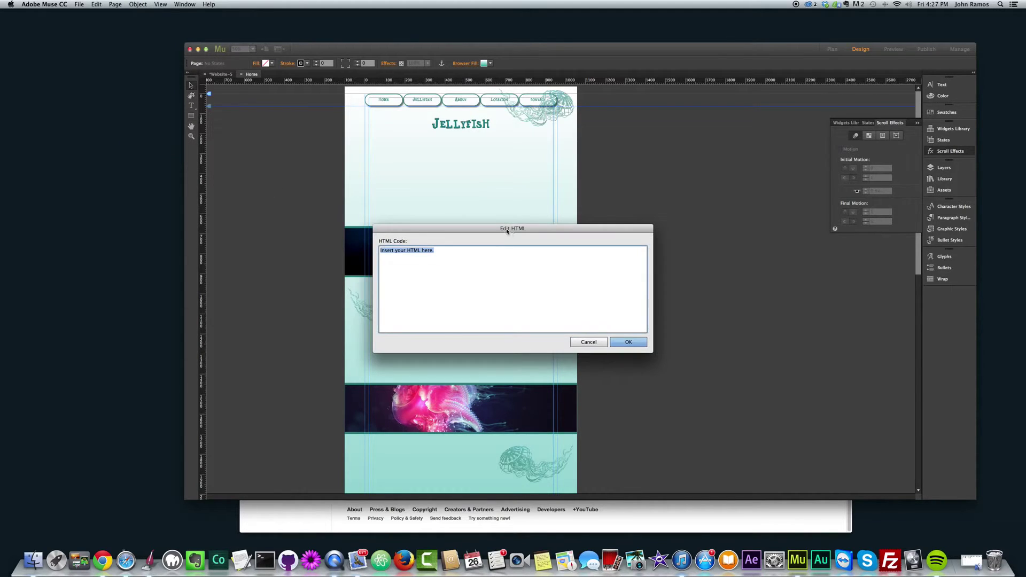
{"action": "left_click_drag", "start_coordinate": [506, 231], "coordinate": [502, 208]}
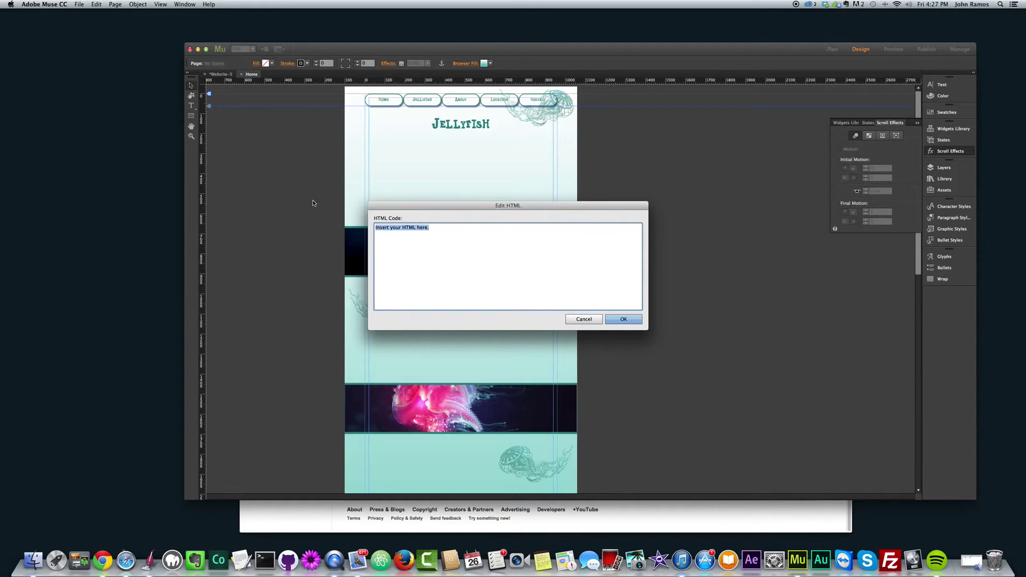
{"action": "key", "text": "super+v"}
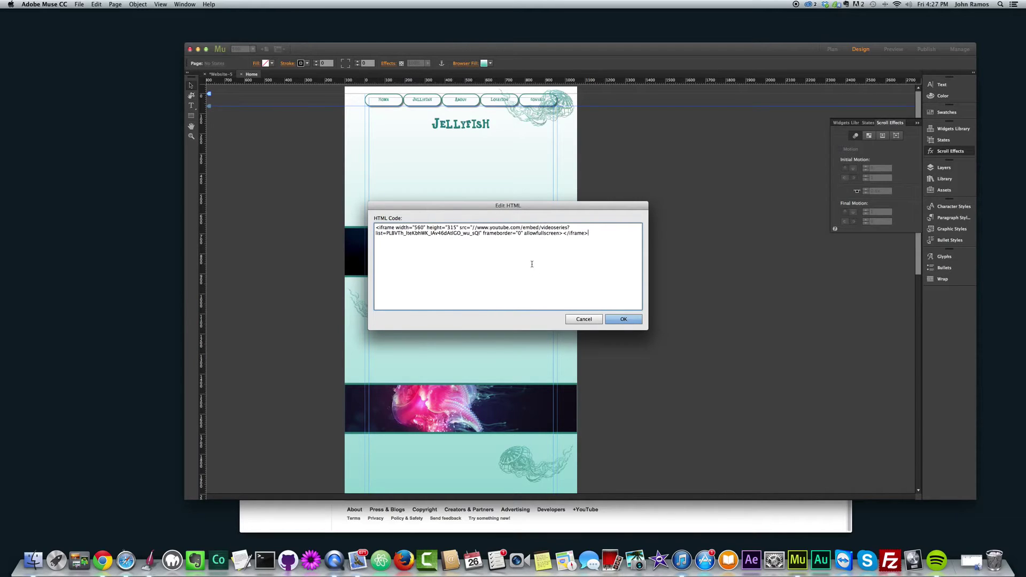
{"action": "left_click", "coordinate": [625, 319]}
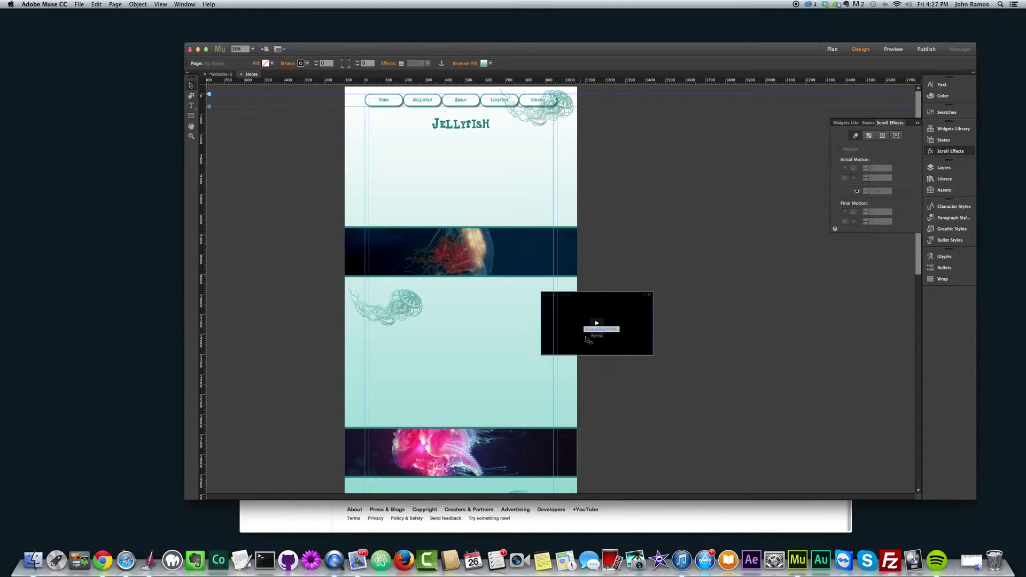
- Move the embedded playlist player into the blank area under the Jellyfish heading, centered on the page
{"action": "left_click_drag", "start_coordinate": [612, 330], "coordinate": [477, 186]}
{"action": "left_click", "coordinate": [476, 186]}
{"action": "left_click", "coordinate": [610, 304]}
- Move the three lower photo bands and their jellyfish drawings up together to close the extra gap below the first band's section
{"action": "scroll", "coordinate": [586, 338], "scroll_direction": "down", "scroll_amount": 2}
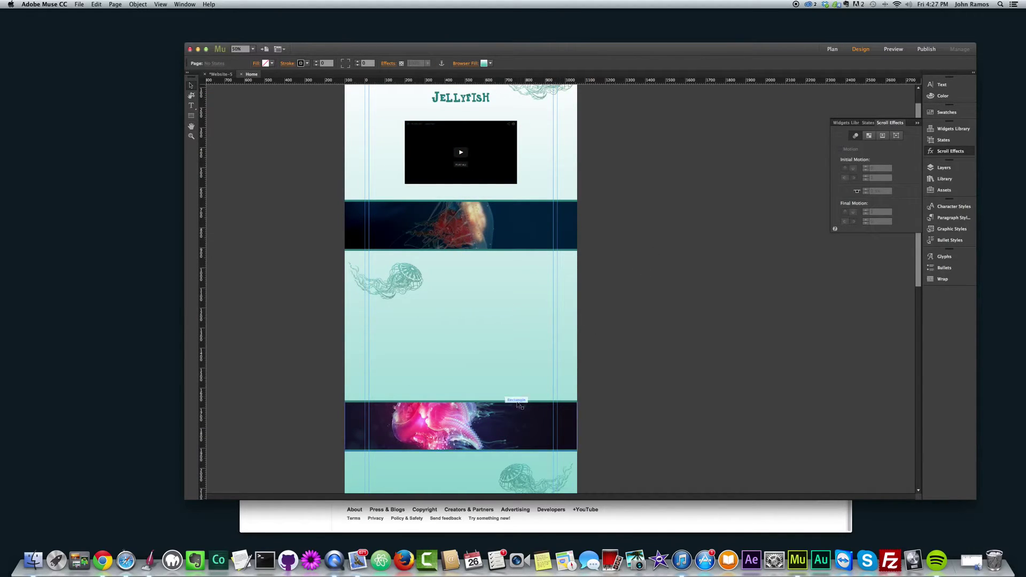
{"action": "left_click", "coordinate": [162, 4]}
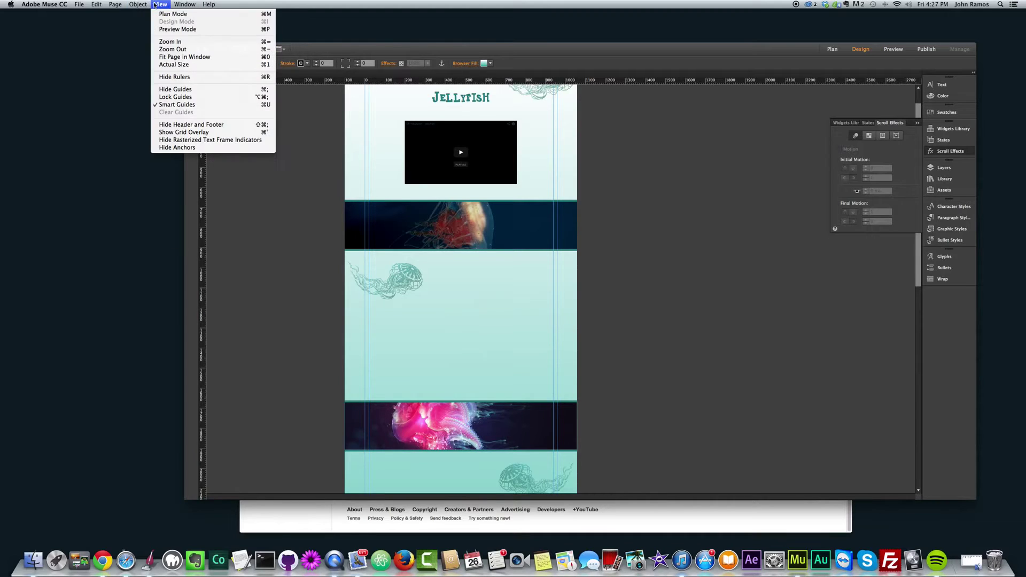
{"action": "left_click", "coordinate": [166, 58]}
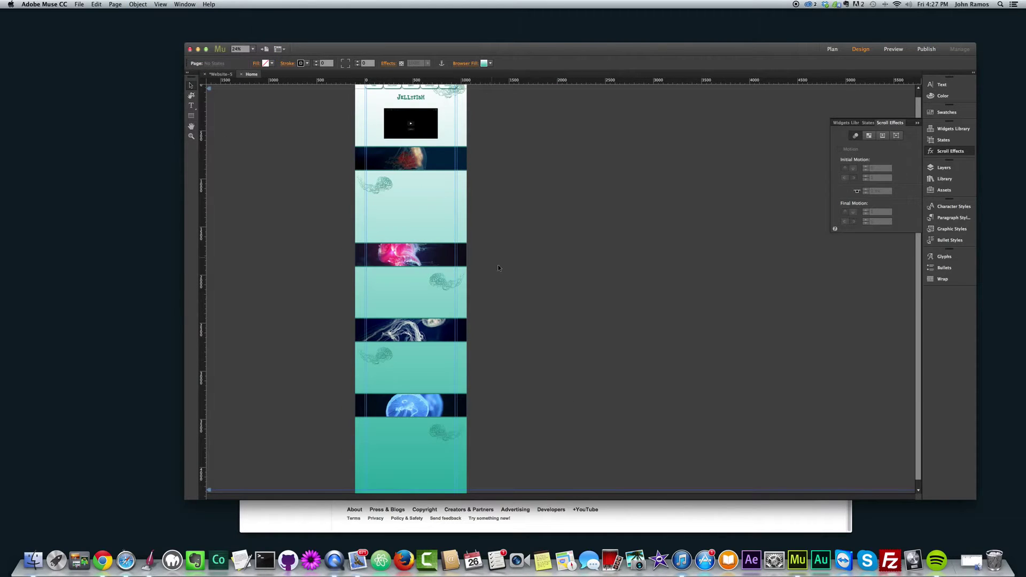
{"action": "left_click_drag", "start_coordinate": [486, 234], "coordinate": [334, 448]}
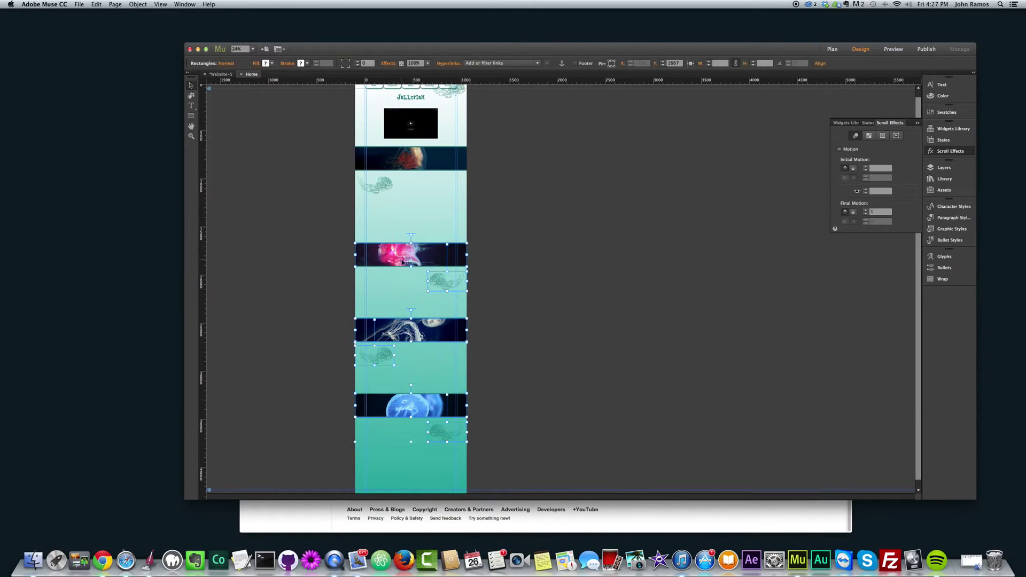
{"action": "left_click_drag", "start_coordinate": [402, 262], "coordinate": [398, 236]}
{"action": "left_click", "coordinate": [587, 237]}
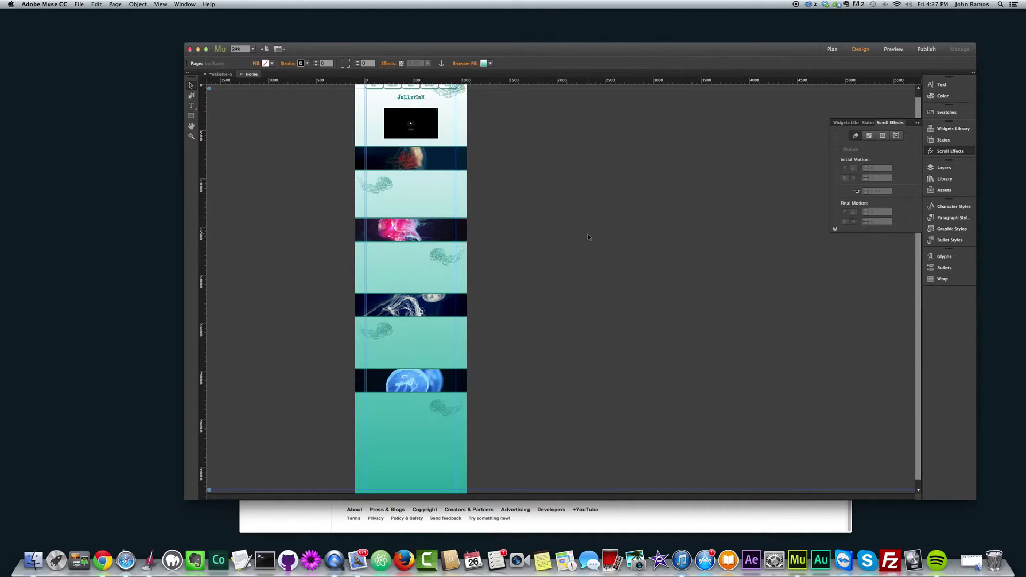
{"action": "scroll", "coordinate": [486, 194], "scroll_direction": "up", "scroll_amount": 1}
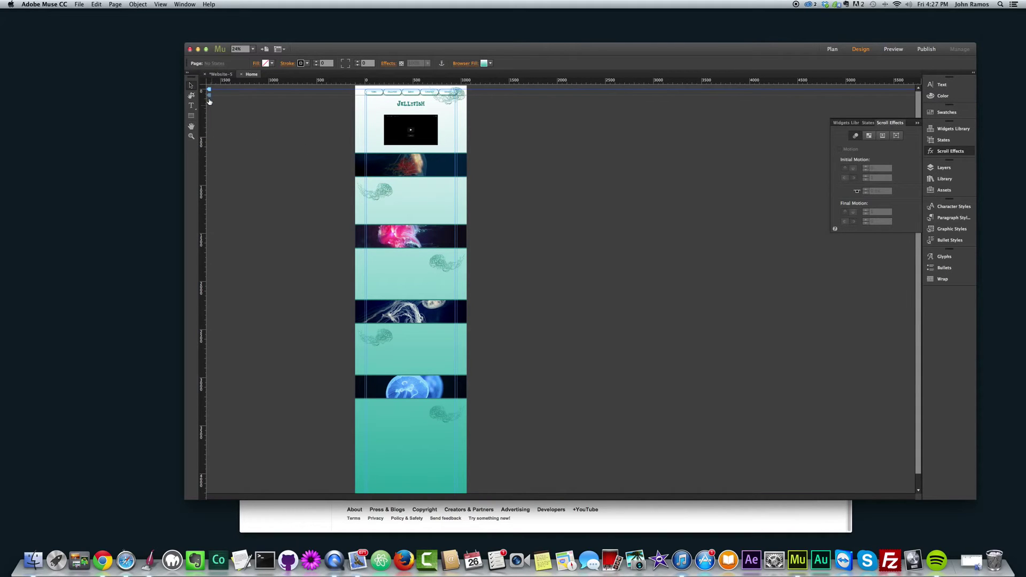
- Zoom in on the embedded playlist player and preview the Home page in the browser
{"action": "left_click", "coordinate": [191, 137]}
{"action": "left_click", "coordinate": [453, 139]}
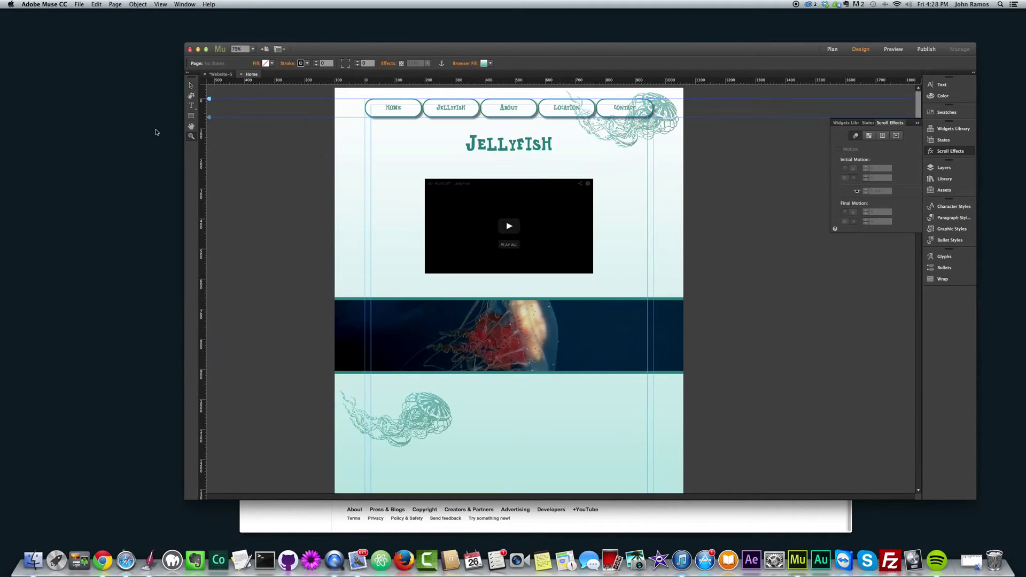
{"action": "left_click", "coordinate": [191, 86]}
{"action": "left_click", "coordinate": [264, 170]}
{"action": "key", "text": "super+shift+e"}
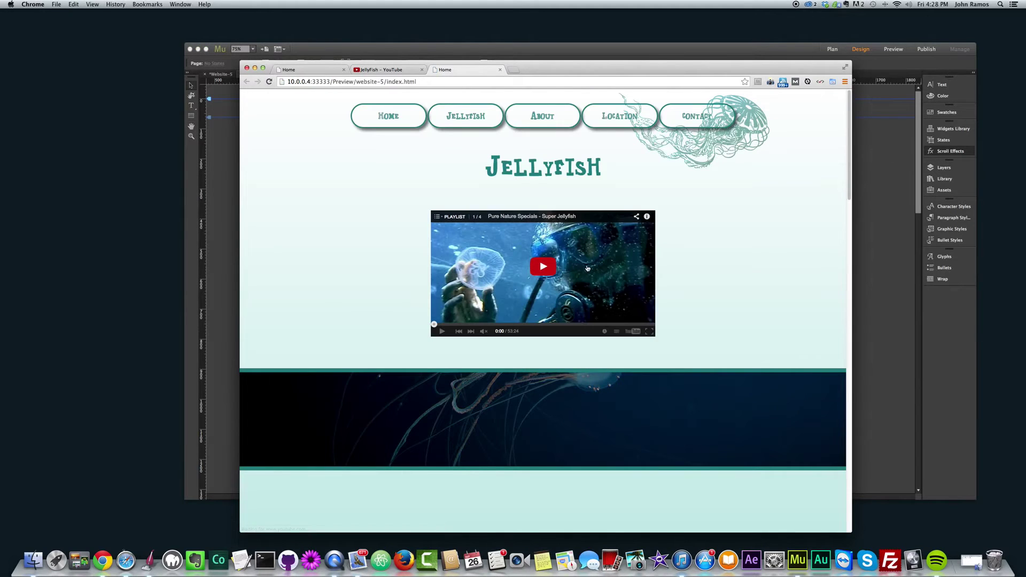
- Test the embedded playlist by playing and skipping ahead in its second and third videos, then pause playback
{"action": "left_click", "coordinate": [447, 216]}
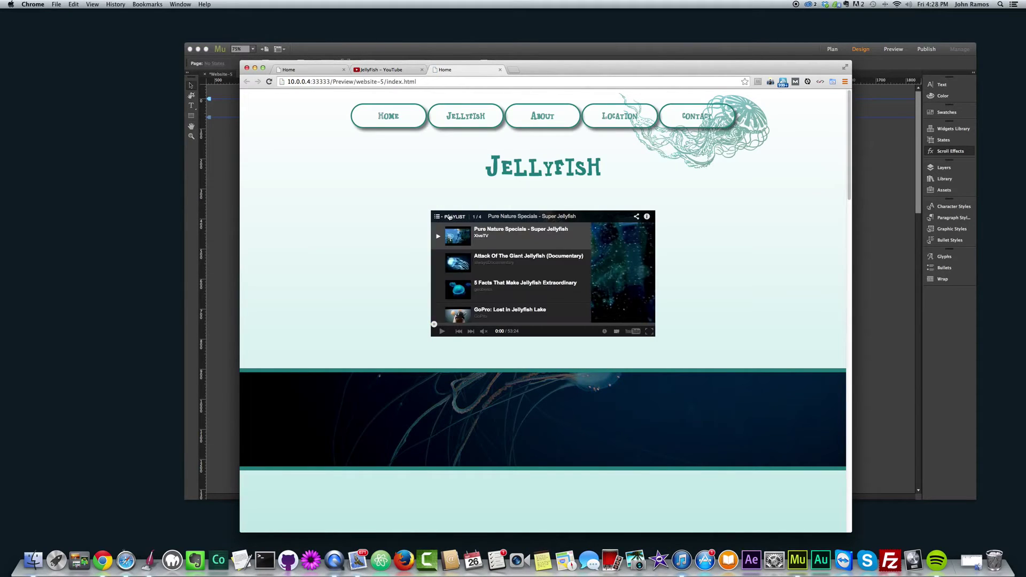
{"action": "left_click", "coordinate": [475, 258]}
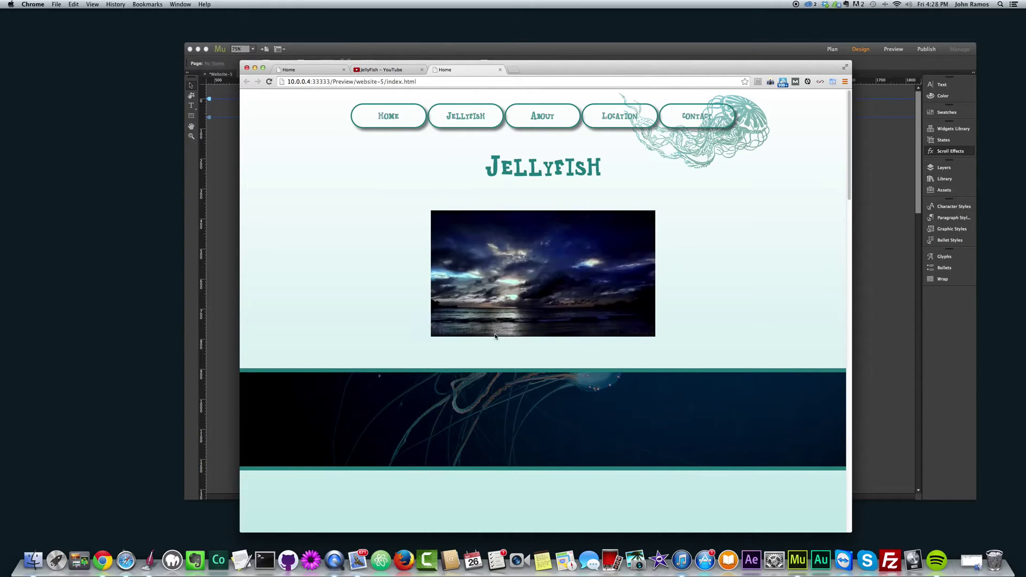
{"action": "left_click", "coordinate": [546, 325]}
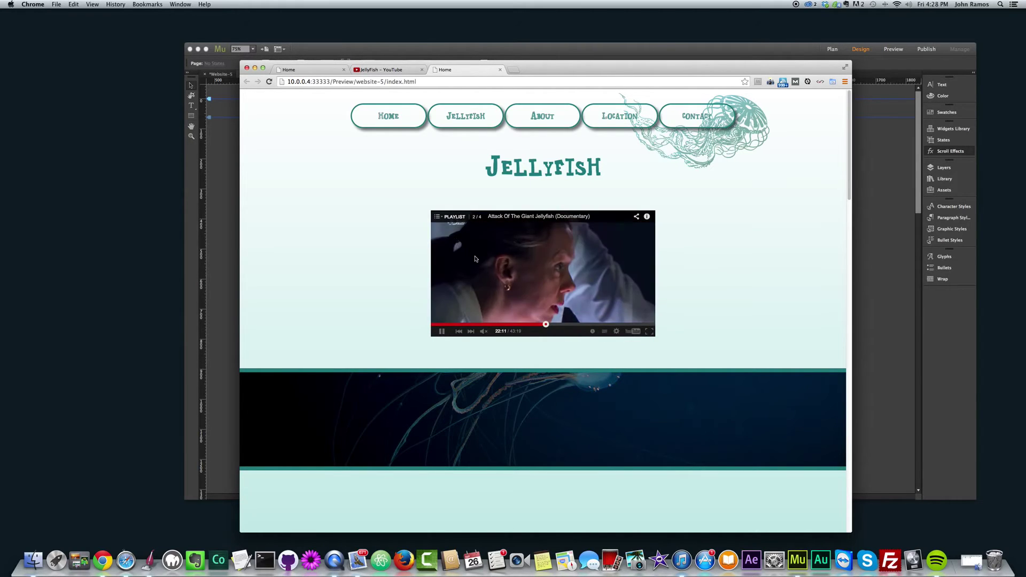
{"action": "left_click", "coordinate": [444, 216]}
{"action": "left_click", "coordinate": [465, 292]}
{"action": "left_click", "coordinate": [508, 325]}
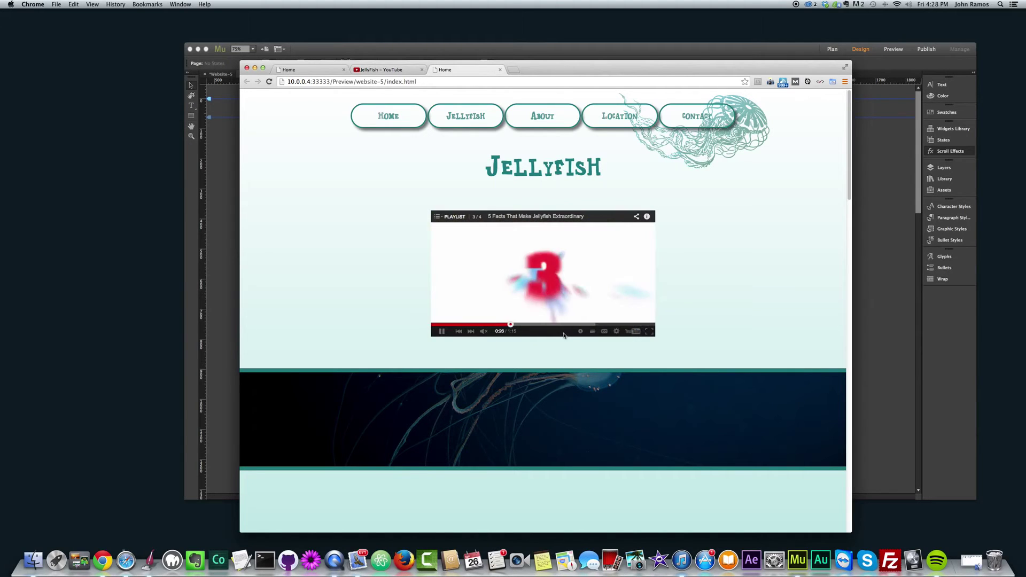
{"action": "left_click", "coordinate": [442, 332]}
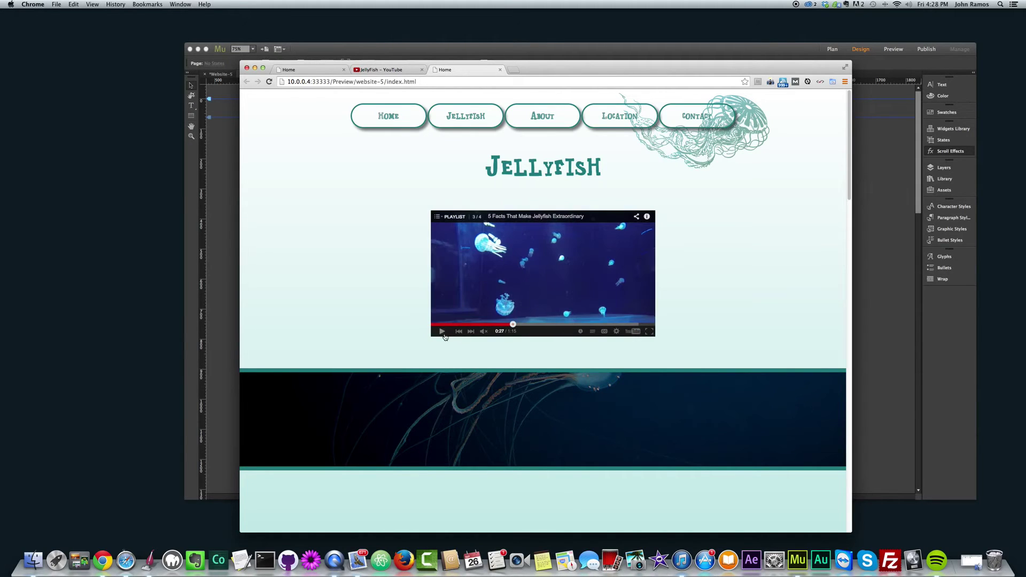
- Return to the JellyFish playlist on YouTube and set its embed code's video size to Custom size
{"action": "left_click", "coordinate": [402, 77]}
{"action": "left_click", "coordinate": [534, 179]}
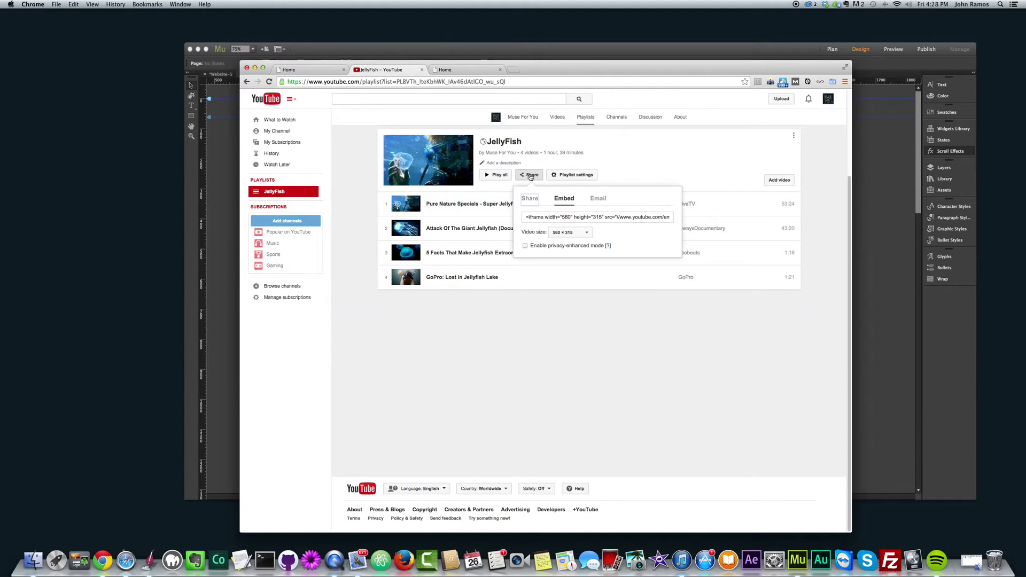
{"action": "left_click", "coordinate": [576, 233]}
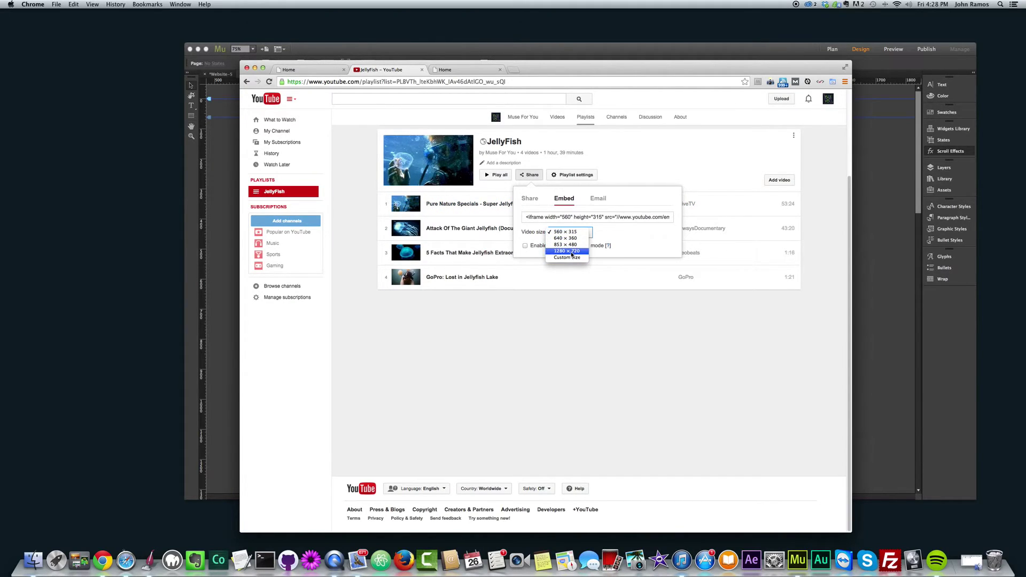
{"action": "left_click", "coordinate": [574, 259]}
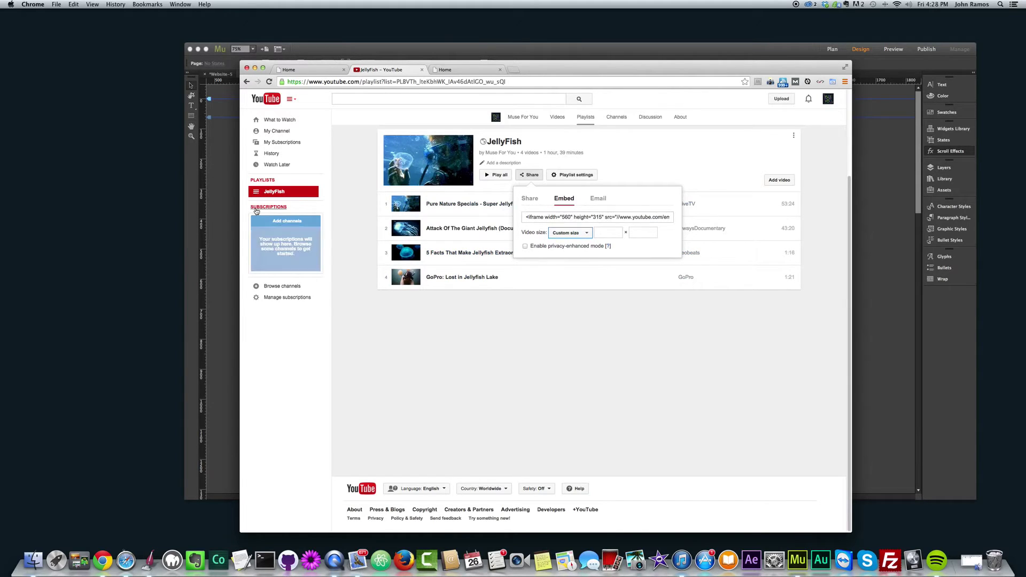
{"action": "left_click", "coordinate": [214, 107]}
{"action": "left_click", "coordinate": [117, 5]}
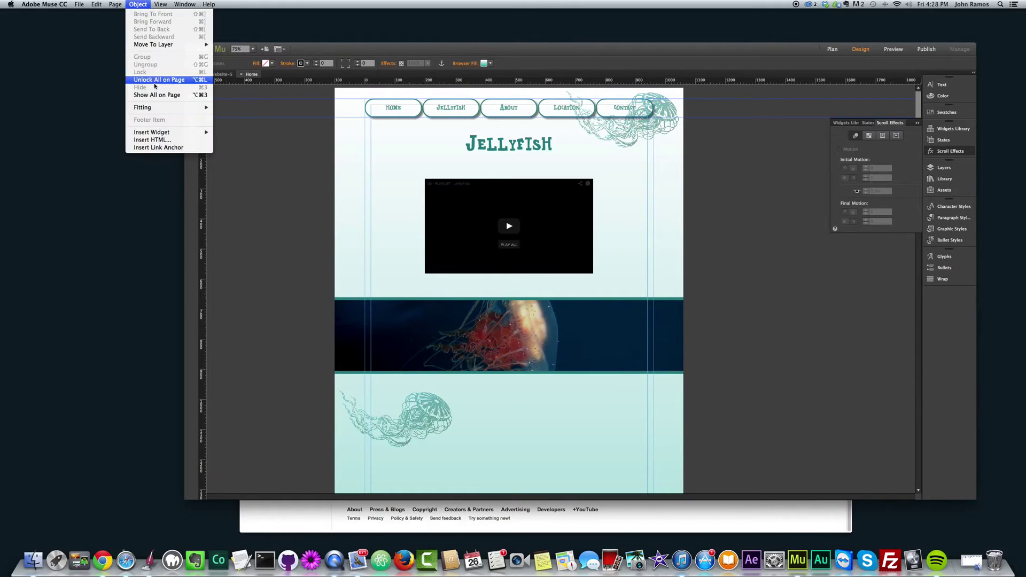
{"action": "left_click", "coordinate": [155, 142]}
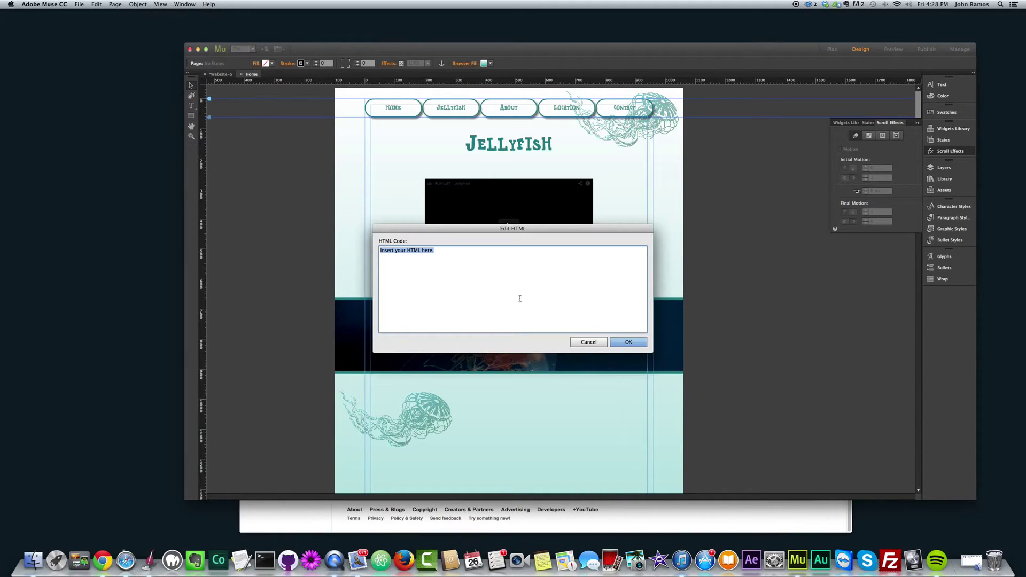
{"action": "key", "text": "super+v"}
{"action": "left_click", "coordinate": [629, 342]}
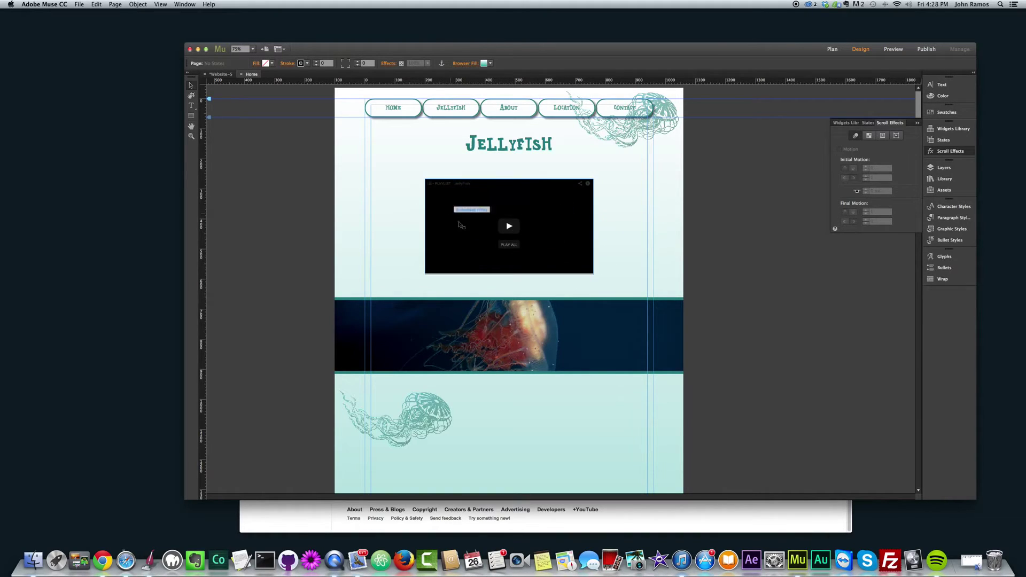
{"action": "left_click", "coordinate": [559, 219]}
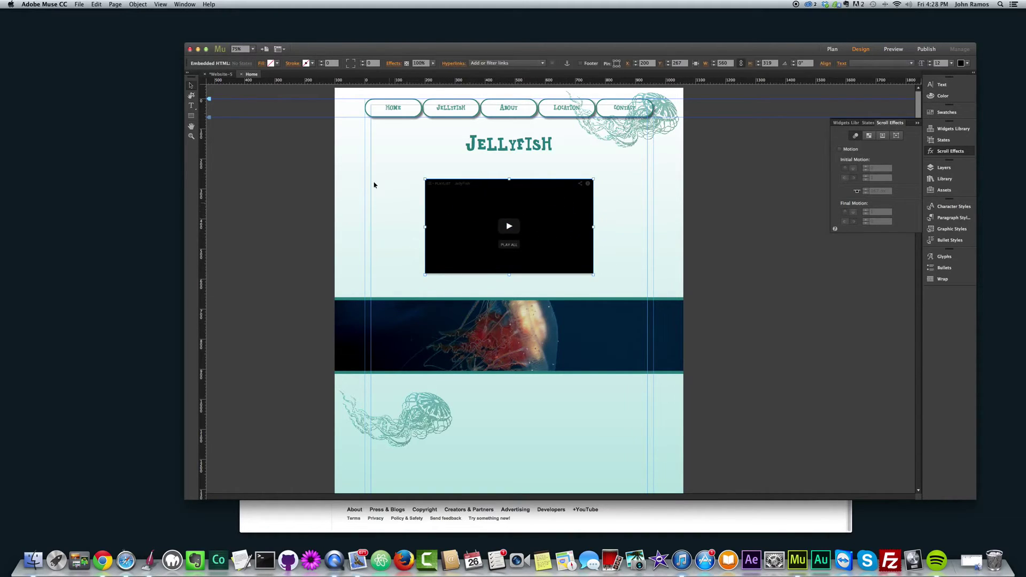
- Insert a YouTube social widget beside the jellyfish drawing in the blank section between the first two photo bands
{"action": "scroll", "coordinate": [578, 208], "scroll_direction": "down", "scroll_amount": 4}
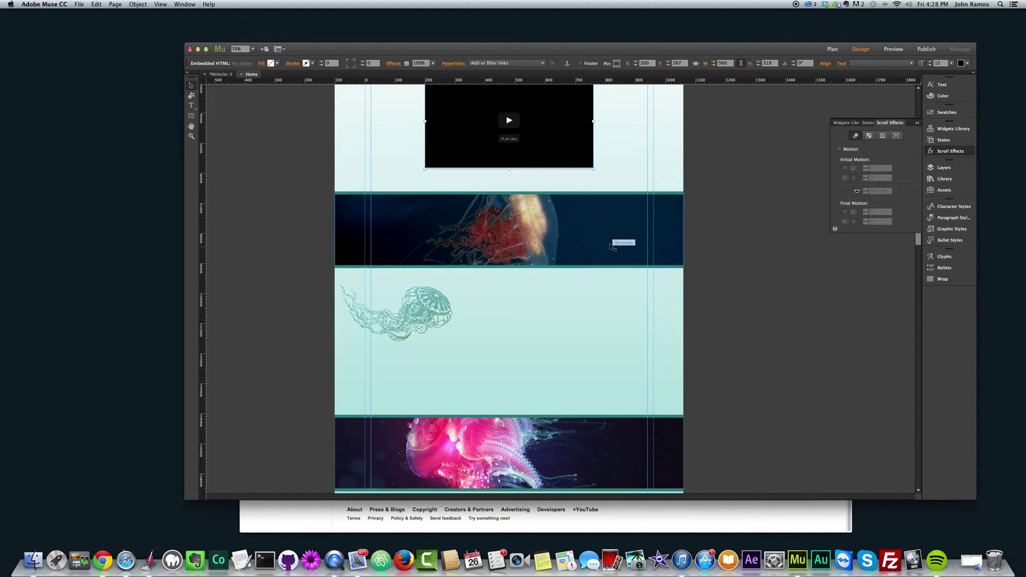
{"action": "scroll", "coordinate": [592, 294], "scroll_direction": "down", "scroll_amount": 1}
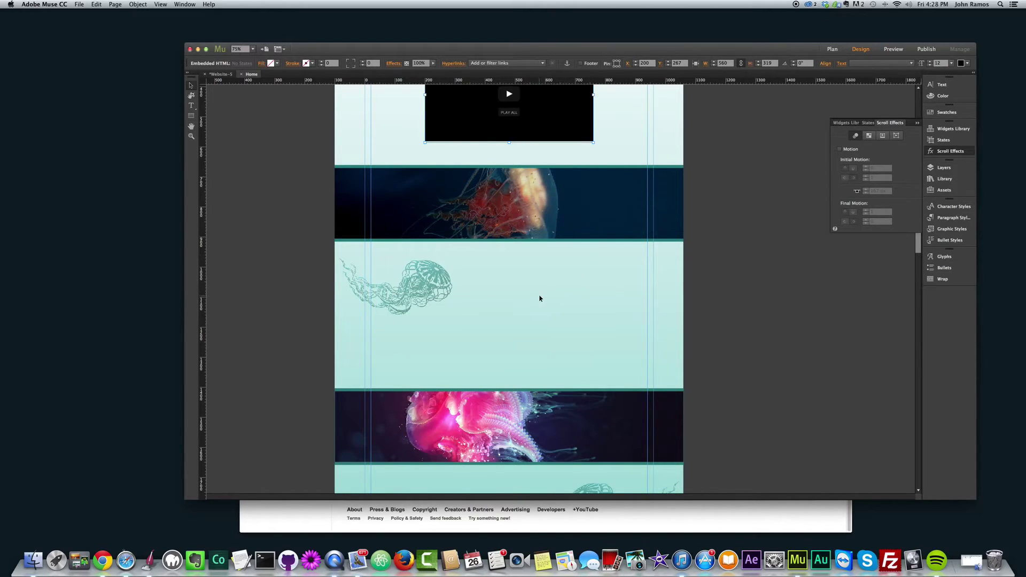
{"action": "left_click", "coordinate": [138, 4]}
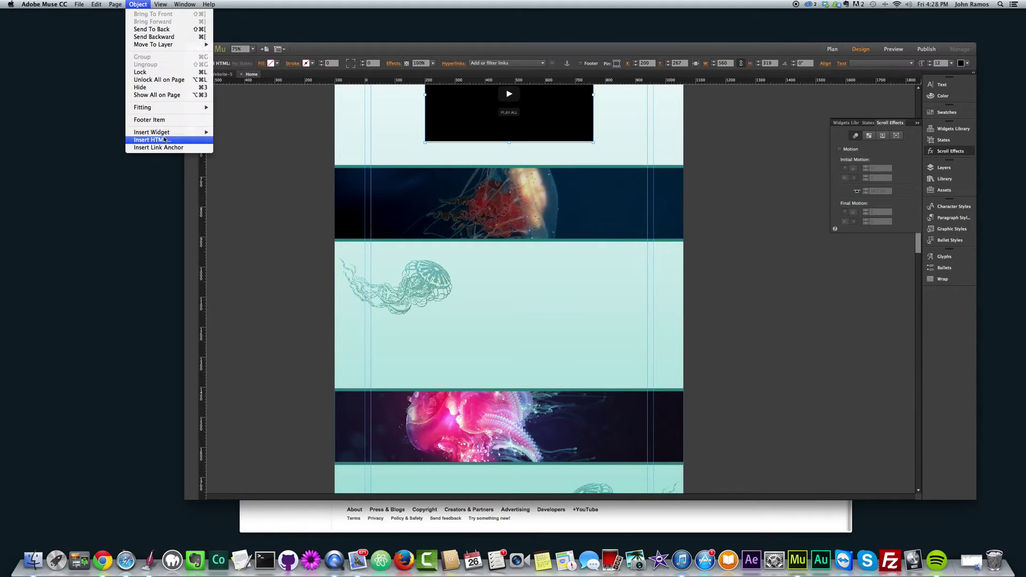
{"action": "mouse_move", "coordinate": [160, 132]}
{"action": "mouse_move", "coordinate": [241, 178]}
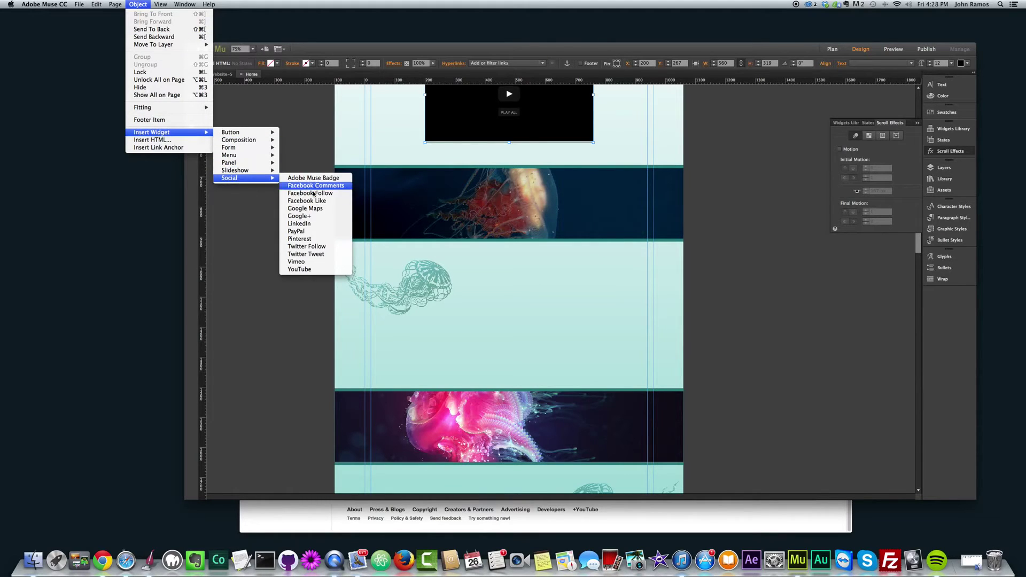
{"action": "left_click", "coordinate": [301, 269]}
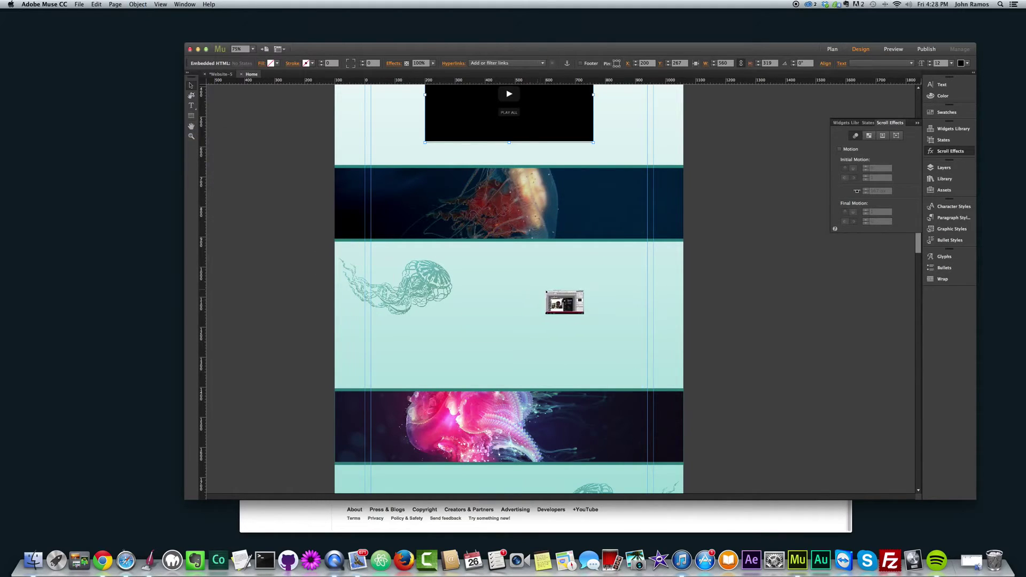
{"action": "left_click", "coordinate": [547, 291]}
{"action": "left_click_drag", "start_coordinate": [620, 339], "coordinate": [595, 315]}
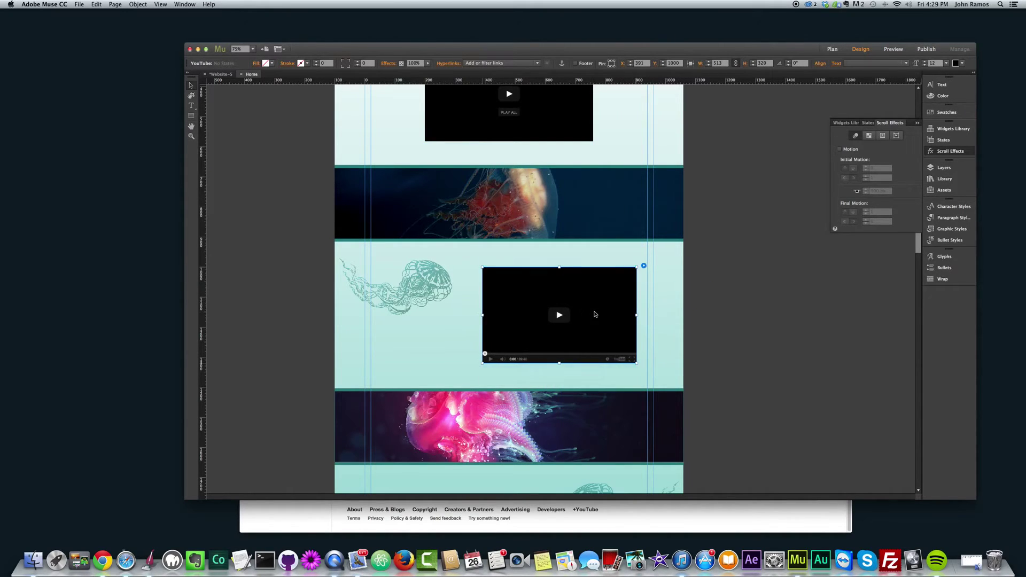
- Open the new YouTube widget's options and examine the Video ID setting
{"action": "left_click", "coordinate": [644, 265]}
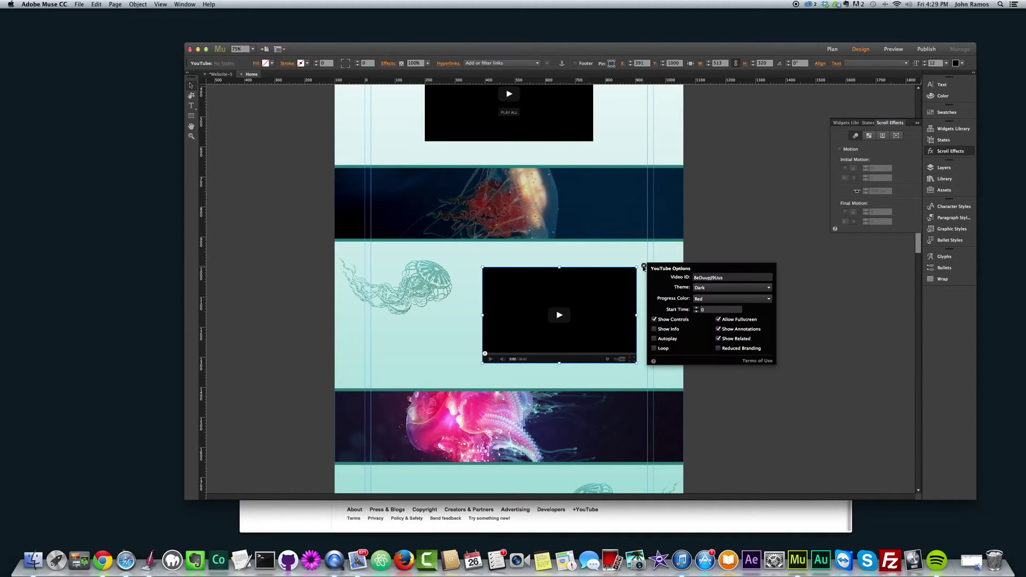
{"action": "left_click", "coordinate": [621, 283]}
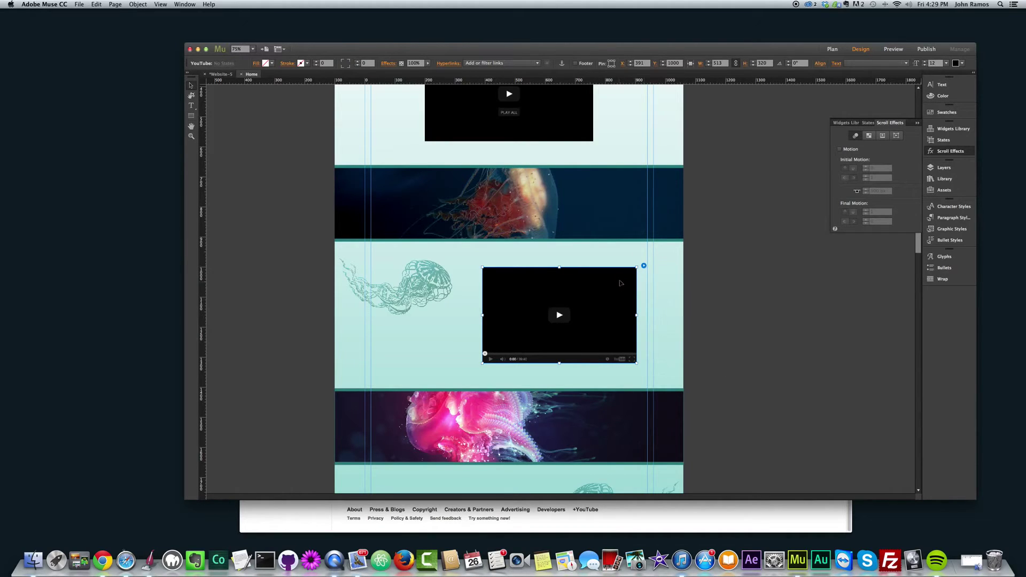
{"action": "left_click", "coordinate": [644, 266]}
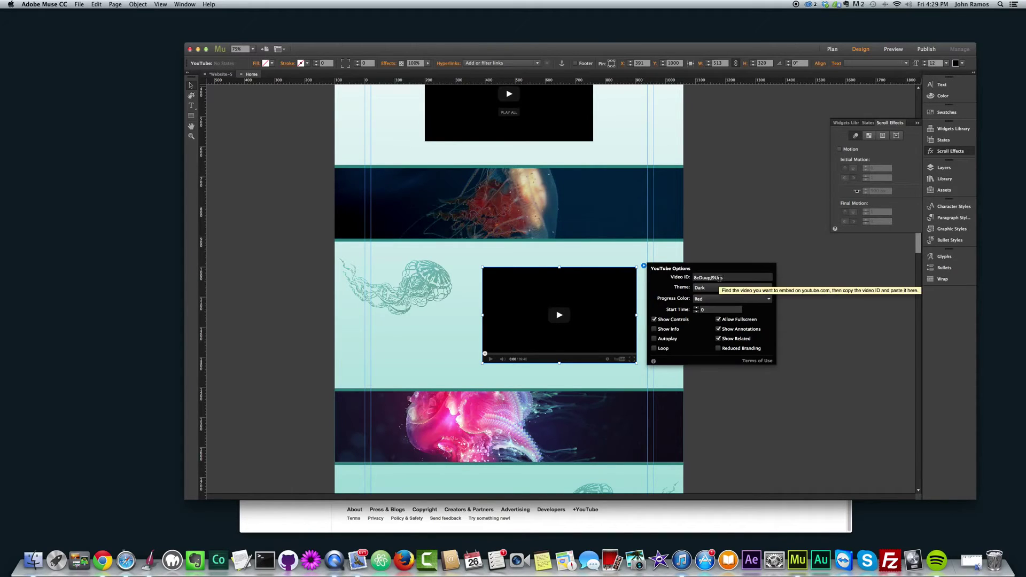
- Switch to Chrome and search YouTube for "jellyfish"
{"action": "left_click", "coordinate": [727, 277]}
{"action": "left_click_drag", "start_coordinate": [727, 278], "coordinate": [689, 278]}
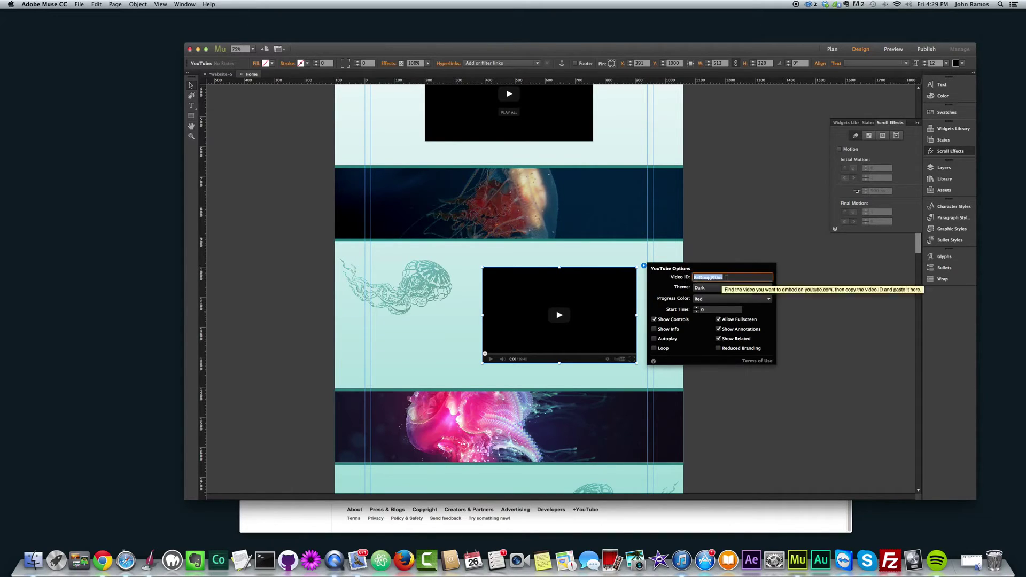
{"action": "left_click", "coordinate": [99, 559]}
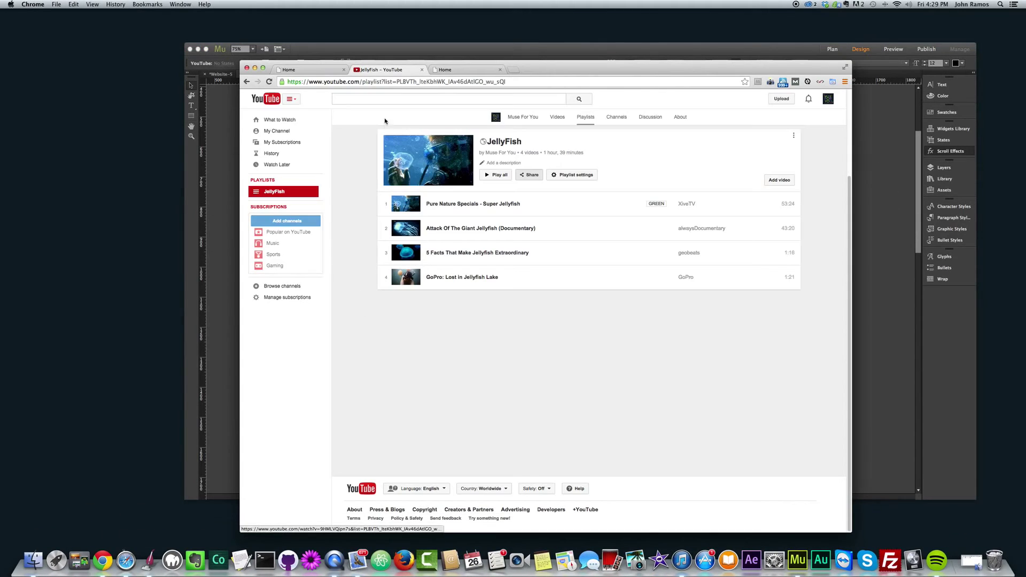
{"action": "left_click", "coordinate": [385, 99]}
{"action": "type", "text": "jellyfish"}
{"action": "key", "text": "Return"}
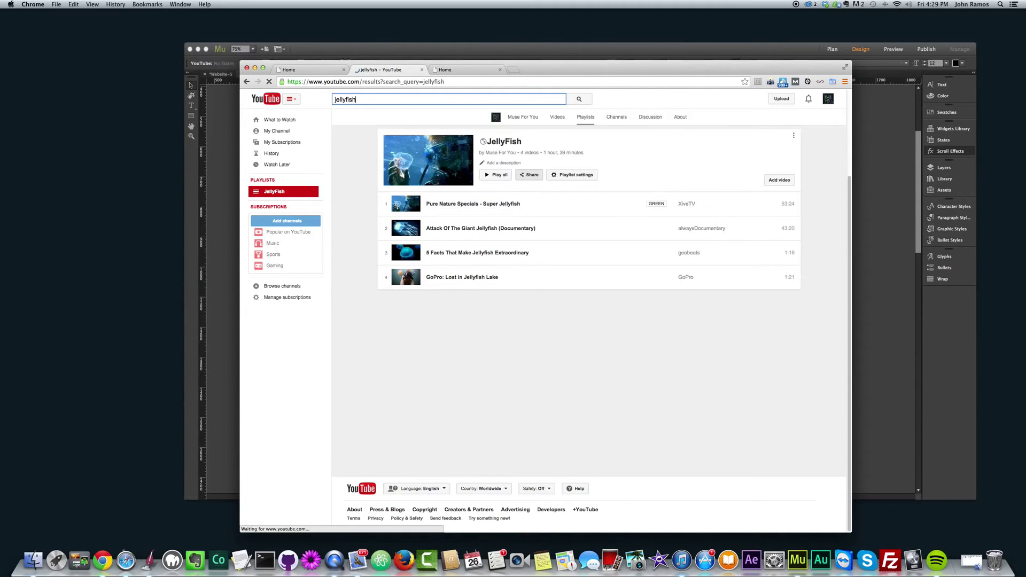
- Open the video "Giant Jellyfish Found By Divers In The UK" from the second results page and pause it
{"action": "scroll", "coordinate": [559, 294], "scroll_direction": "down", "scroll_amount": 10}
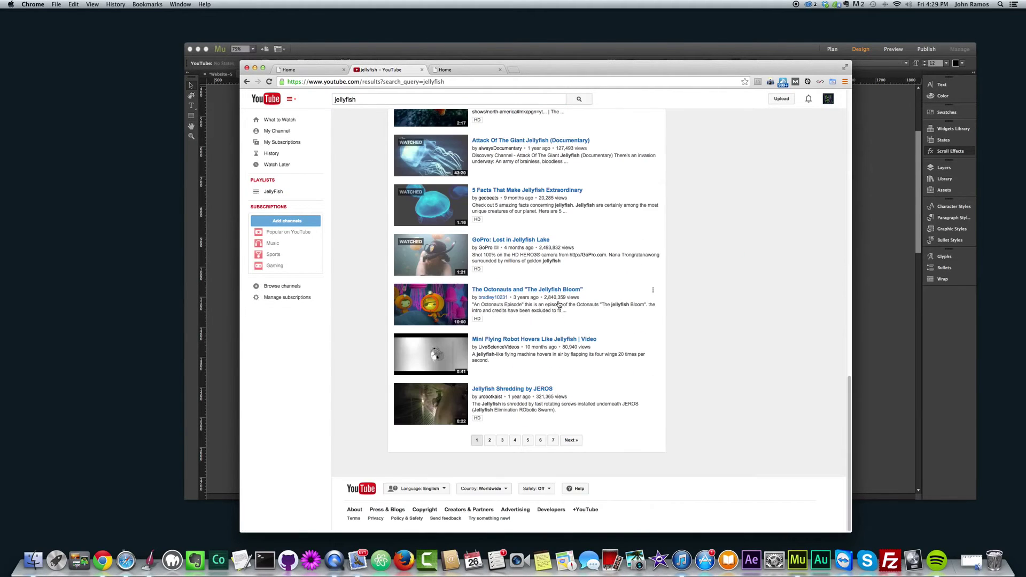
{"action": "left_click", "coordinate": [572, 441]}
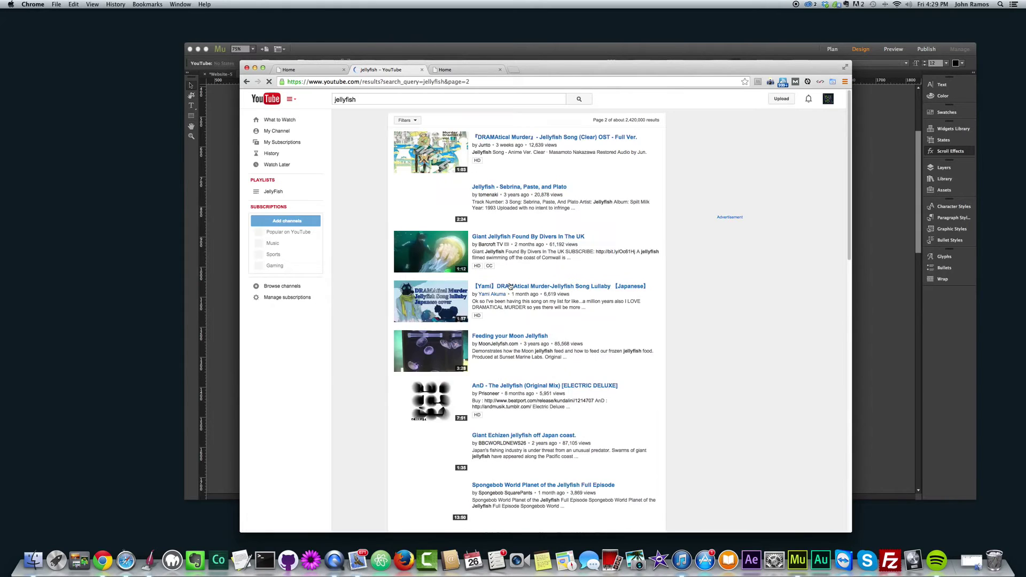
{"action": "scroll", "coordinate": [509, 301], "scroll_direction": "down", "scroll_amount": 2}
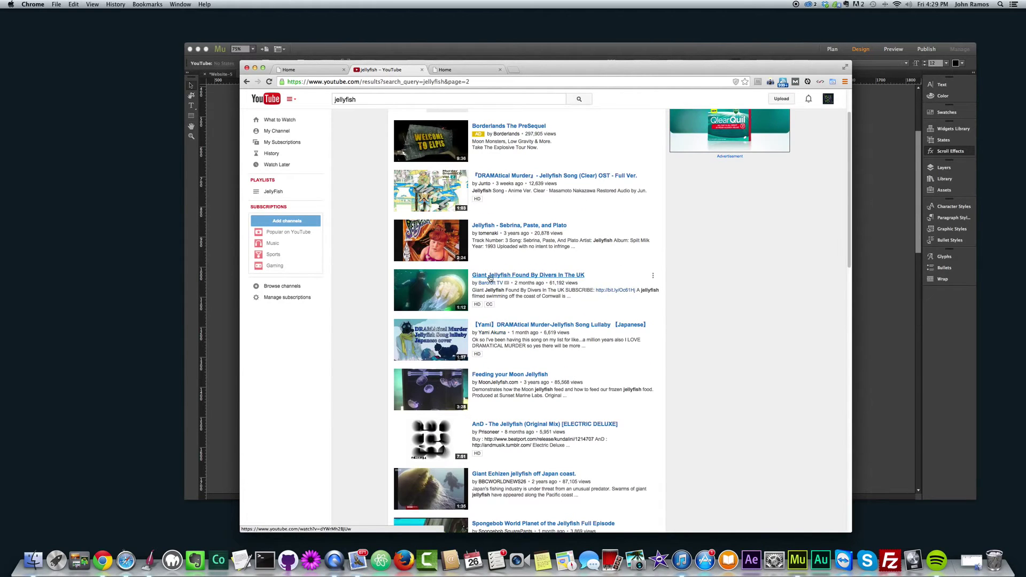
{"action": "left_click", "coordinate": [497, 278]}
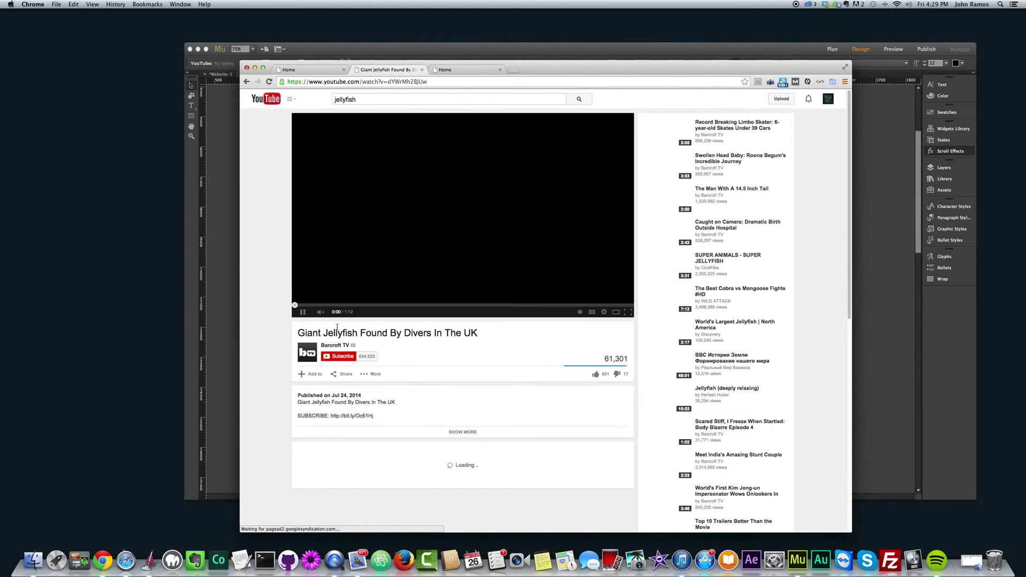
{"action": "left_click", "coordinate": [303, 313]}
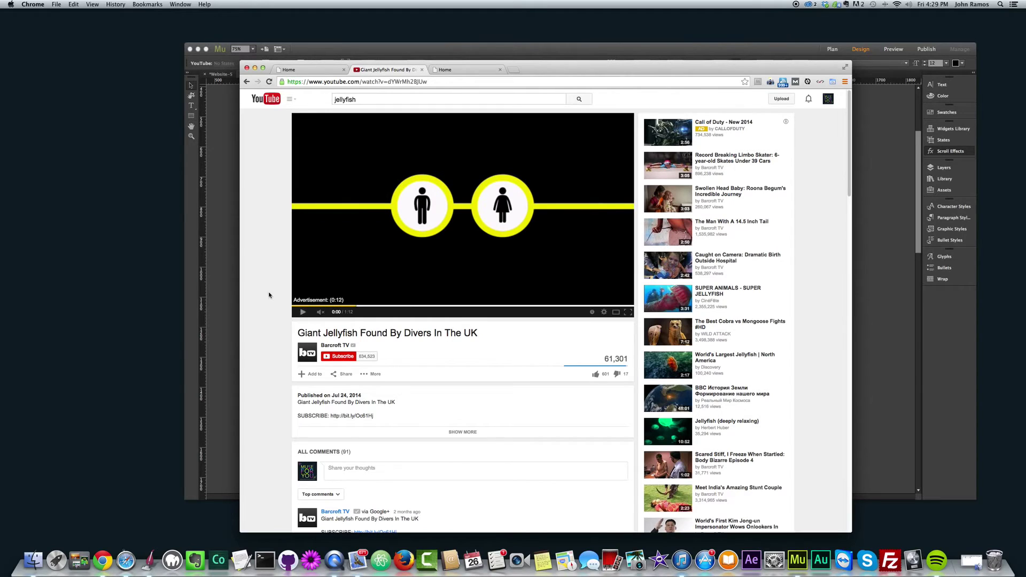
- Copy only the video ID that follows "v=" in the Giant Jellyfish video's web address
{"action": "left_click", "coordinate": [388, 82]}
{"action": "double_click", "coordinate": [389, 82]}
{"action": "left_click", "coordinate": [385, 82]}
{"action": "double_click", "coordinate": [389, 81]}
{"action": "left_click", "coordinate": [388, 82]}
{"action": "double_click", "coordinate": [388, 82]}
{"action": "left_click", "coordinate": [417, 81]}
{"action": "left_click_drag", "start_coordinate": [389, 82], "coordinate": [429, 82]}
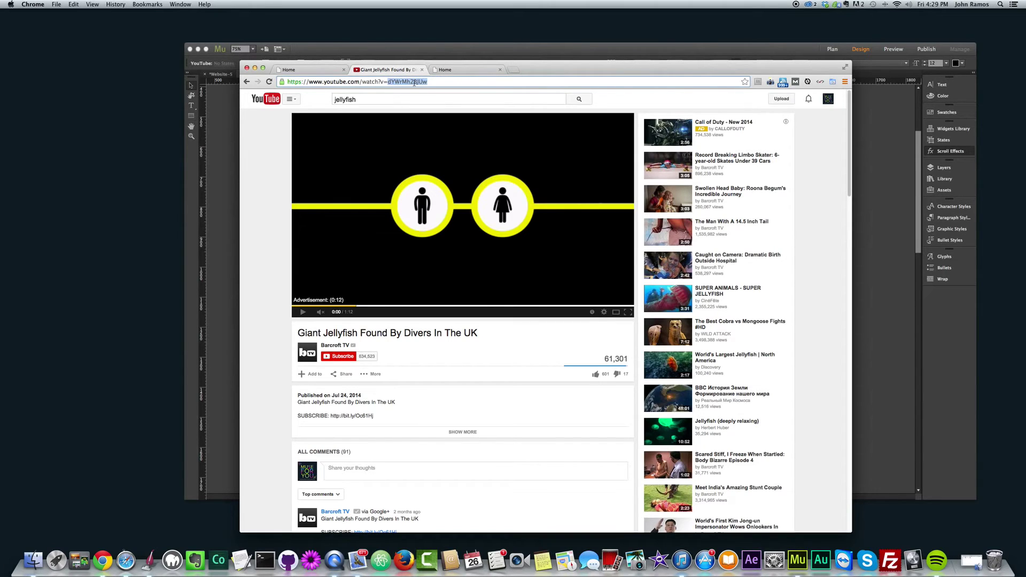
{"action": "key", "text": "super+c"}
{"action": "right_click", "coordinate": [405, 82]}
{"action": "left_click", "coordinate": [419, 95]}
- Return to Adobe Muse and replace the YouTube widget's Video ID with the copied ID
{"action": "key", "text": "super+Tab"}
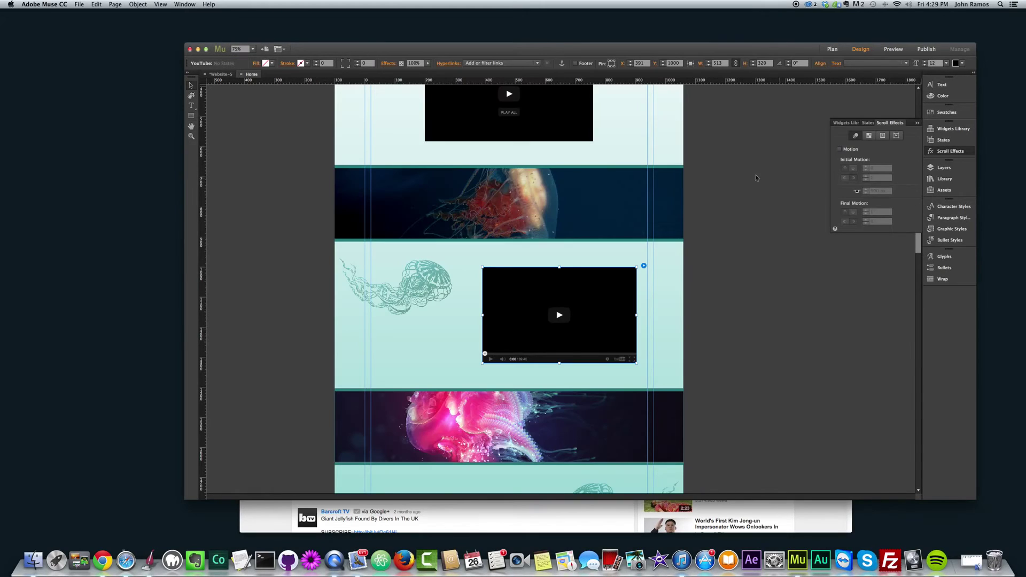
{"action": "left_click", "coordinate": [644, 266]}
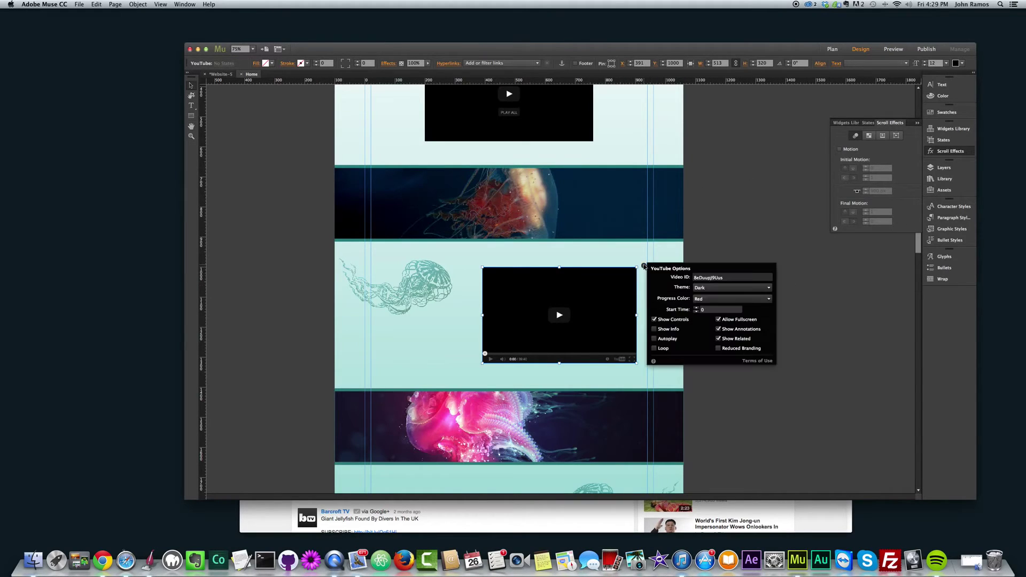
{"action": "left_click", "coordinate": [730, 276]}
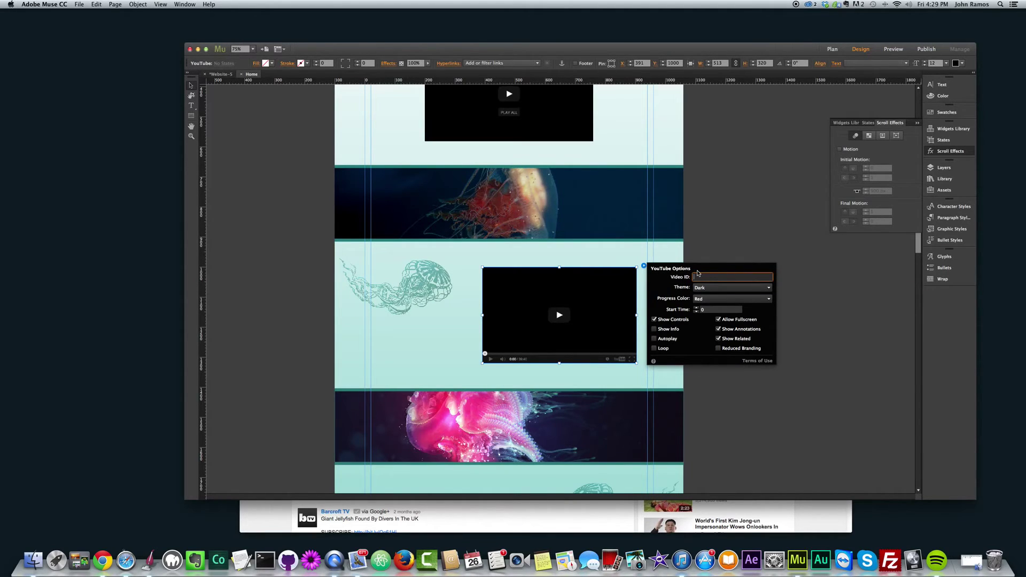
{"action": "key", "text": "super+v"}
- Try the Light theme on the YouTube widget and set it back to Dark, keeping the progress color Red
{"action": "left_click", "coordinate": [722, 300]}
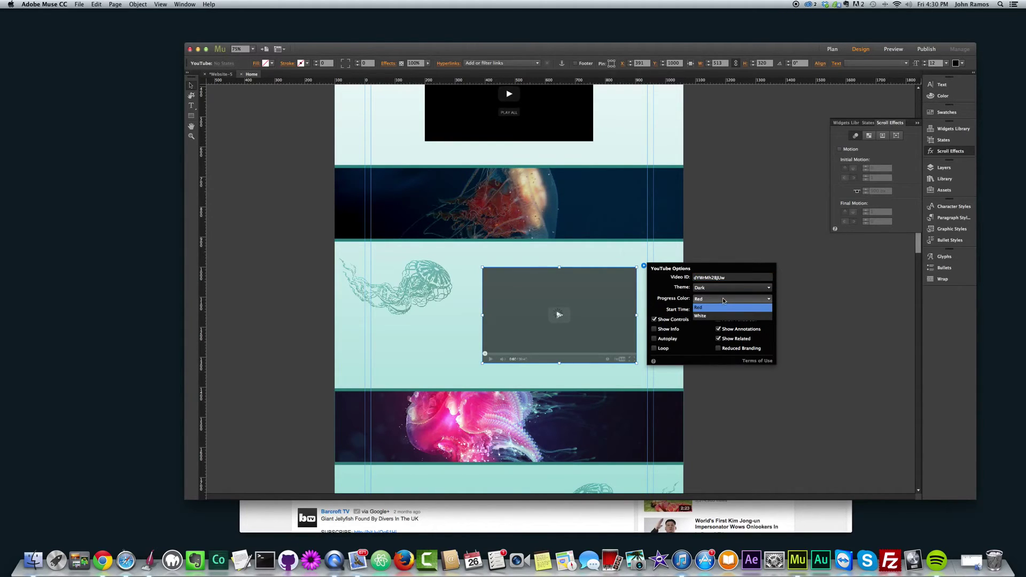
{"action": "left_click", "coordinate": [714, 305]}
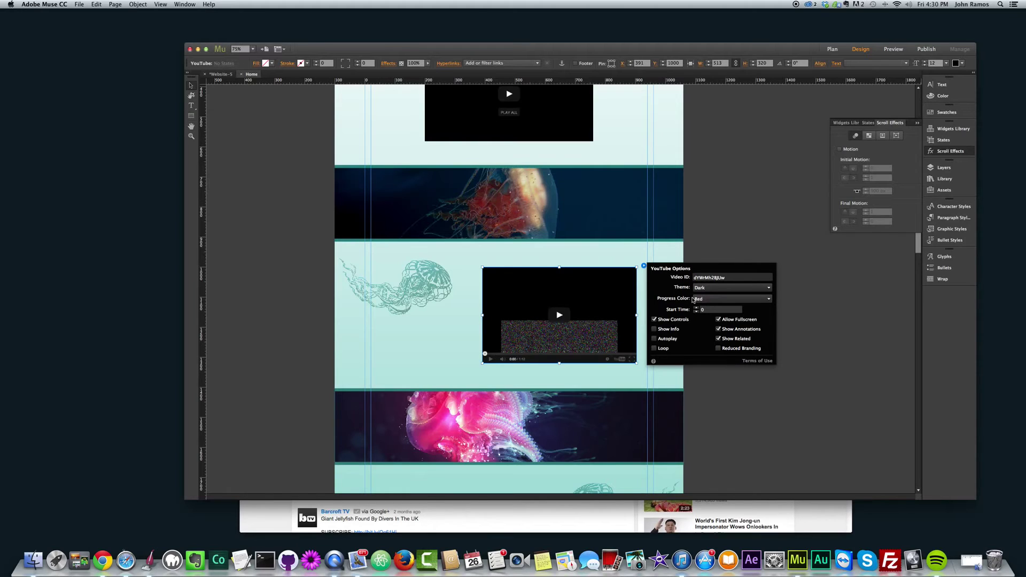
{"action": "left_click", "coordinate": [712, 289]}
{"action": "left_click", "coordinate": [704, 305]}
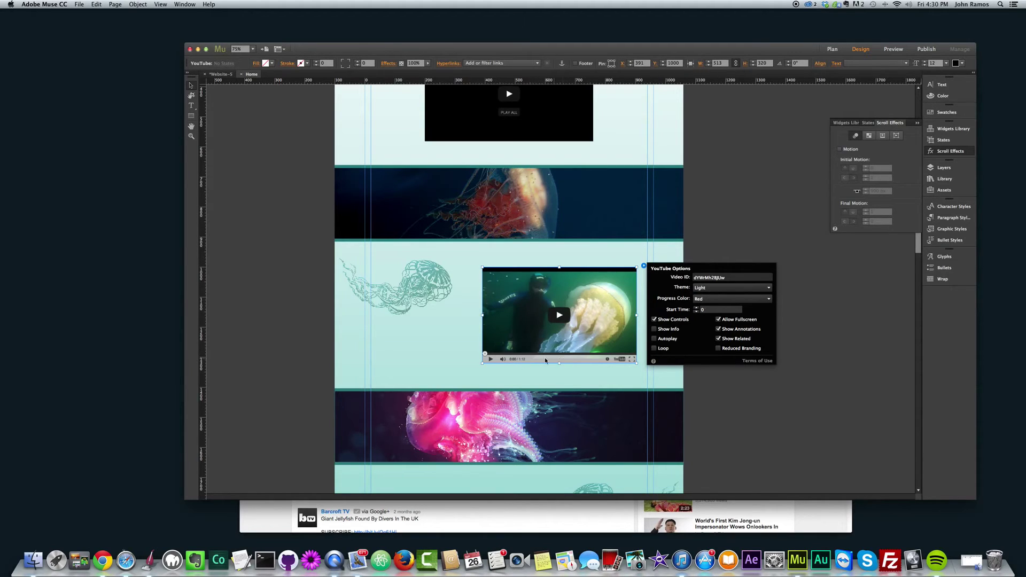
{"action": "left_click", "coordinate": [698, 290]}
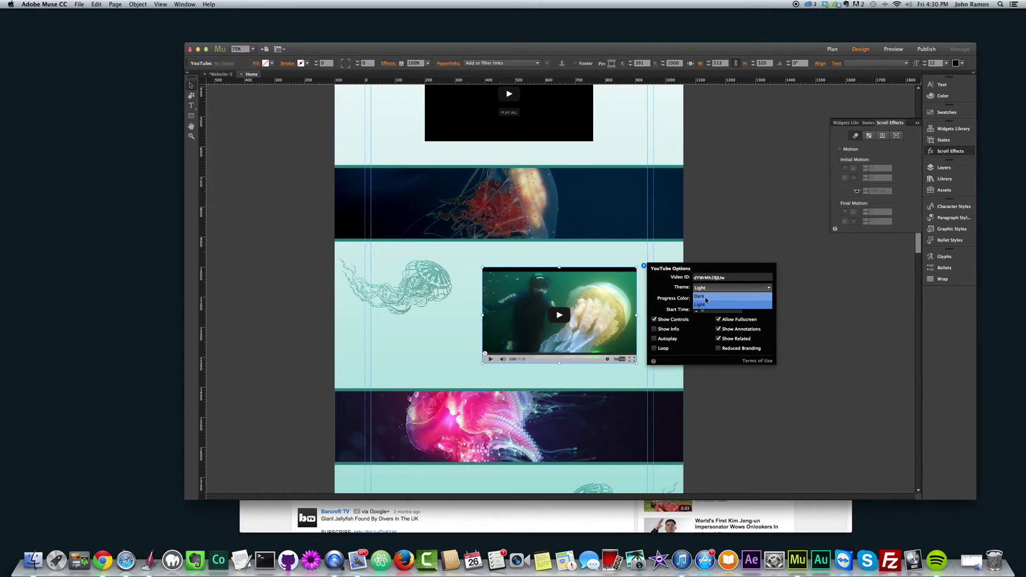
{"action": "left_click", "coordinate": [701, 297]}
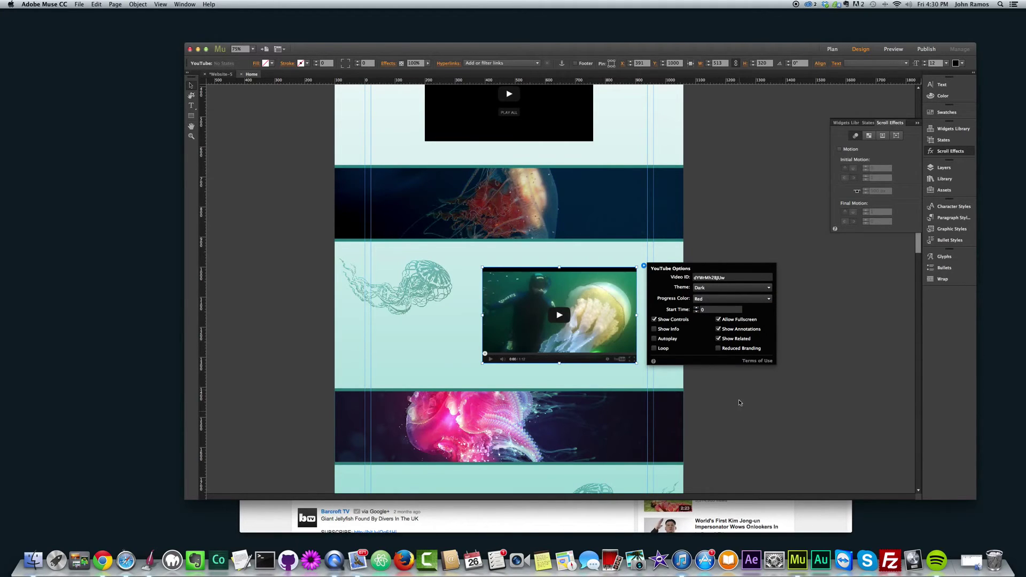
{"action": "left_click", "coordinate": [724, 390]}
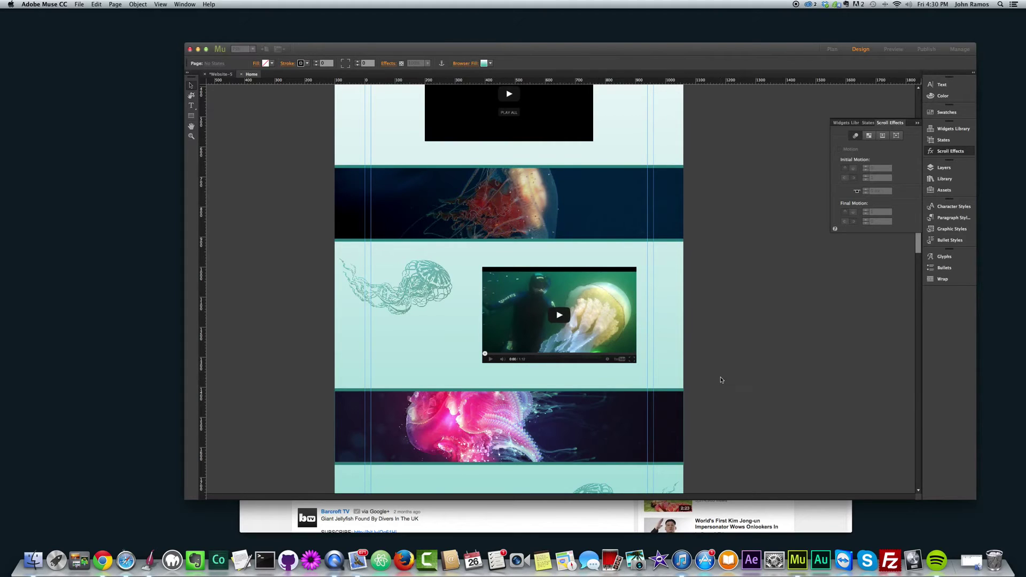
- Preview the page in the browser and test the embedded Giant Jellyfish video, skipping ahead to about 0:11
{"action": "scroll", "coordinate": [729, 316], "scroll_direction": "down", "scroll_amount": 5}
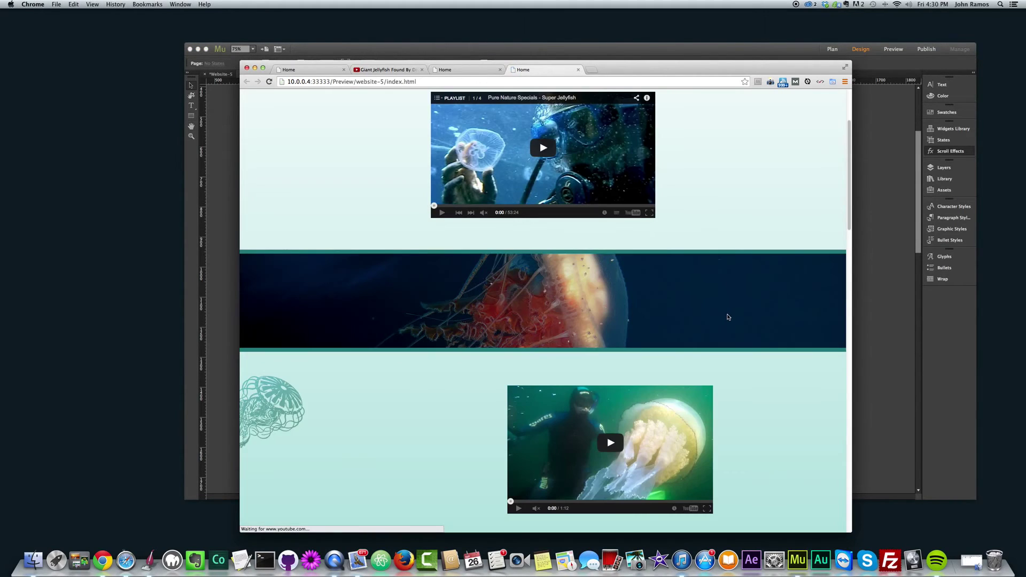
{"action": "left_click", "coordinate": [611, 402]}
{"action": "left_click", "coordinate": [544, 460]}
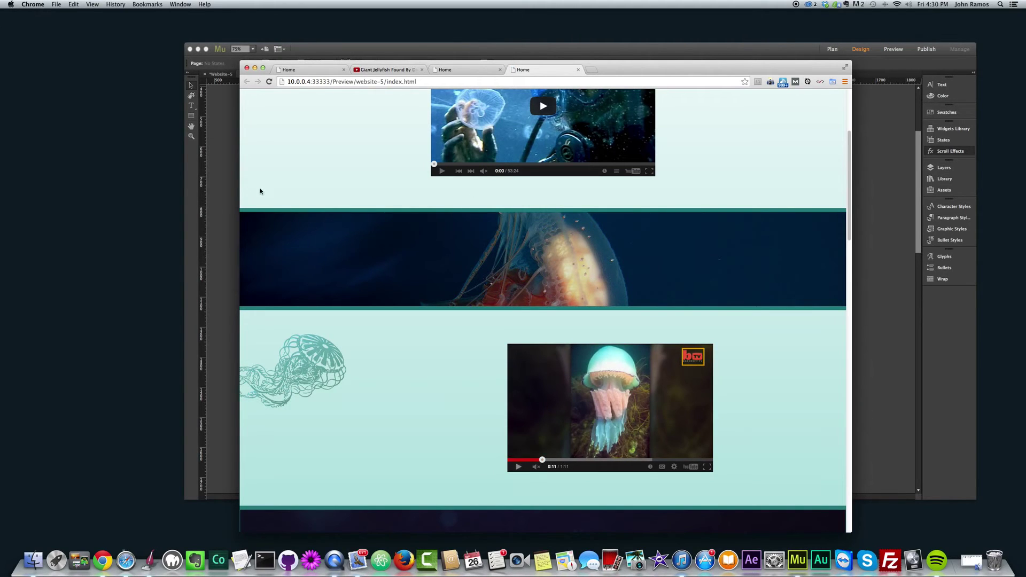
- Back in Adobe Muse, insert another YouTube social widget beside the jellyfish drawing in the blank section below the pink jellyfish photo band
{"action": "key", "text": "super+Tab"}
{"action": "scroll", "coordinate": [355, 148], "scroll_direction": "down", "scroll_amount": 5}
{"action": "scroll", "coordinate": [355, 149], "scroll_direction": "up", "scroll_amount": 2}
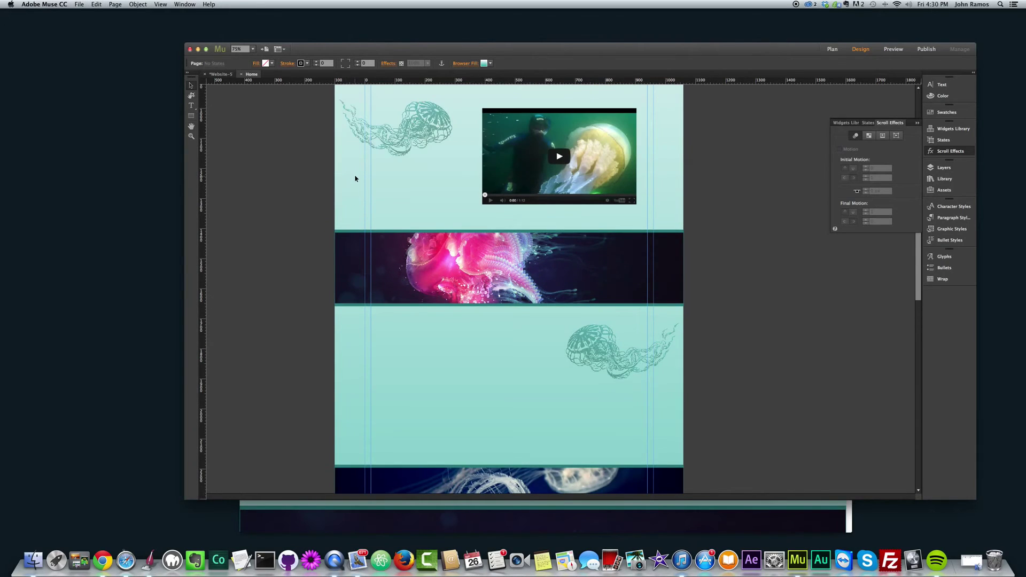
{"action": "left_click", "coordinate": [135, 4]}
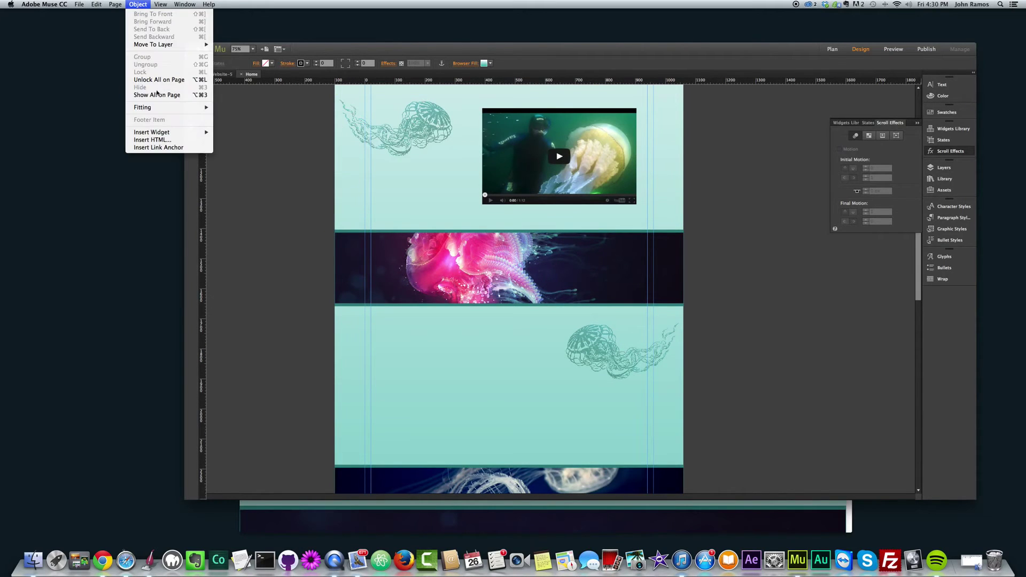
{"action": "mouse_move", "coordinate": [203, 134]}
{"action": "mouse_move", "coordinate": [251, 178]}
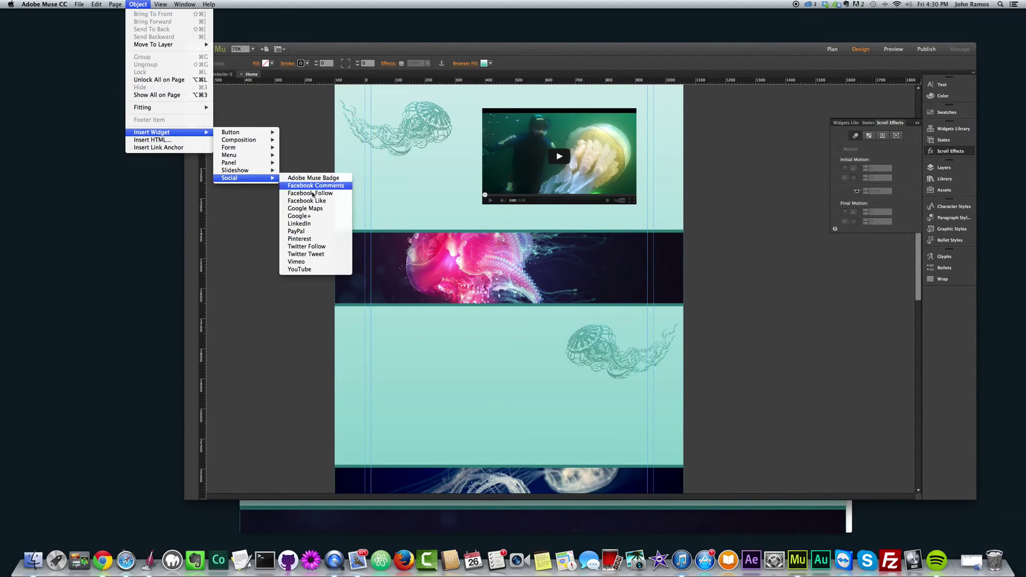
{"action": "left_click", "coordinate": [299, 270]}
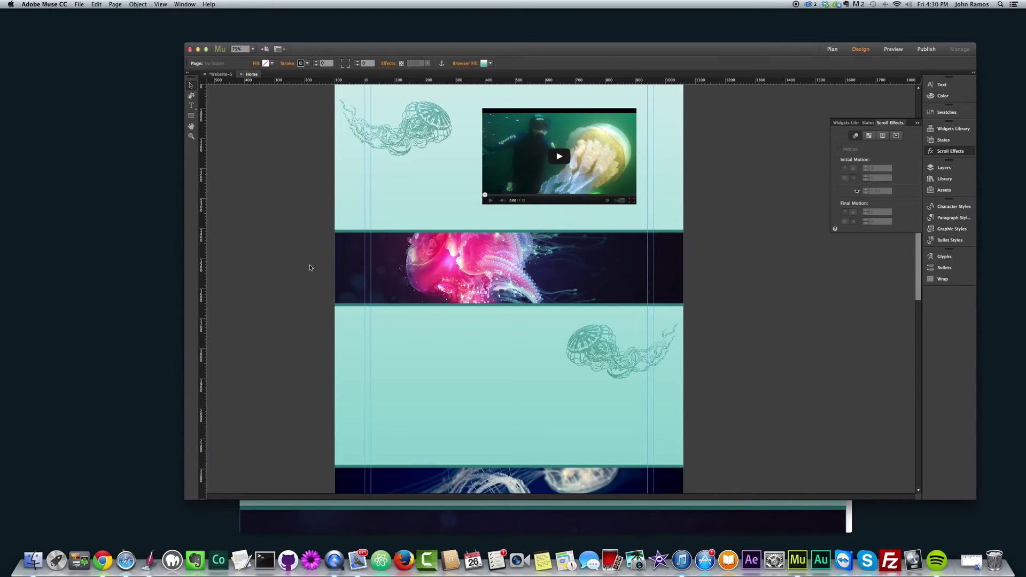
{"action": "left_click", "coordinate": [408, 367]}
{"action": "left_click_drag", "start_coordinate": [457, 381], "coordinate": [431, 344]}
- Return to the YouTube jellyfish search results in Chrome and browse the second page for another video
{"action": "left_click", "coordinate": [104, 560]}
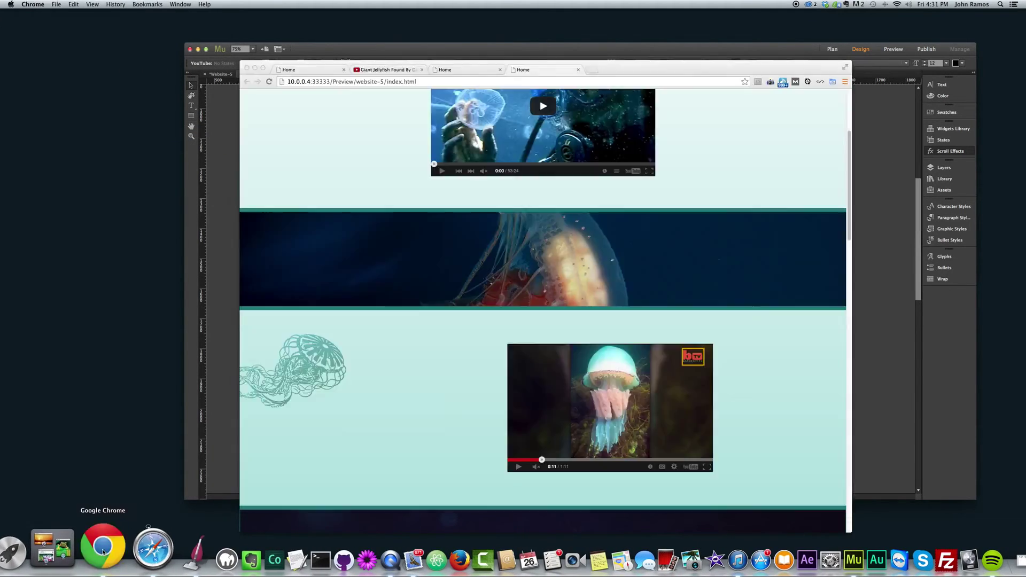
{"action": "left_click", "coordinate": [413, 73]}
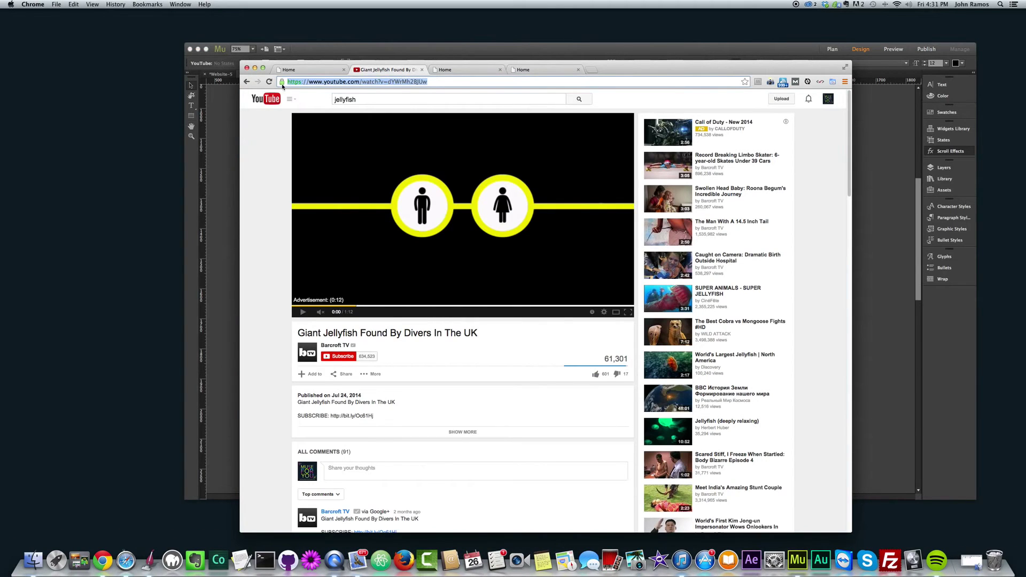
{"action": "left_click", "coordinate": [246, 81]}
{"action": "scroll", "coordinate": [581, 285], "scroll_direction": "down", "scroll_amount": 5}
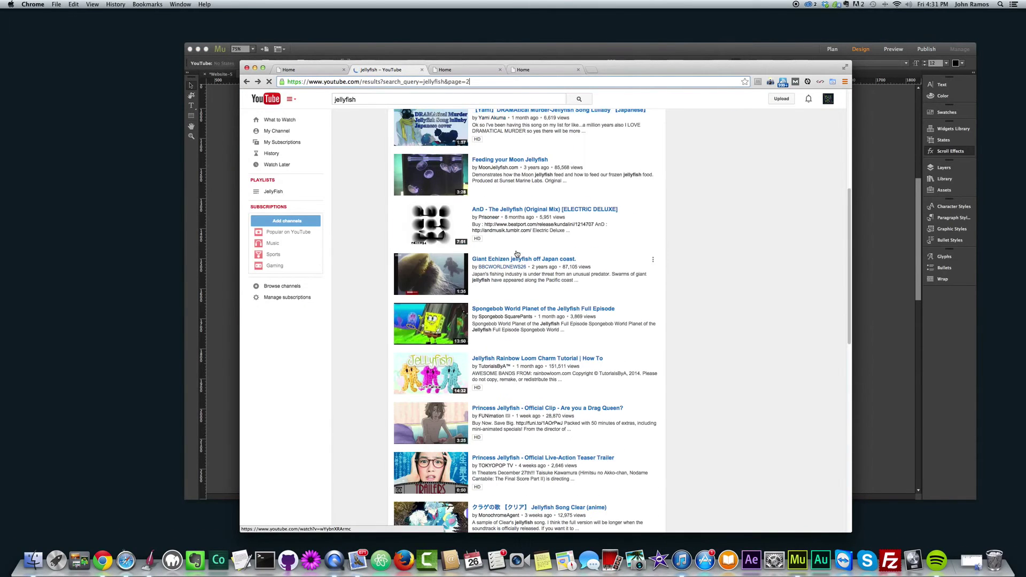
{"action": "scroll", "coordinate": [581, 285], "scroll_direction": "down", "scroll_amount": 4}
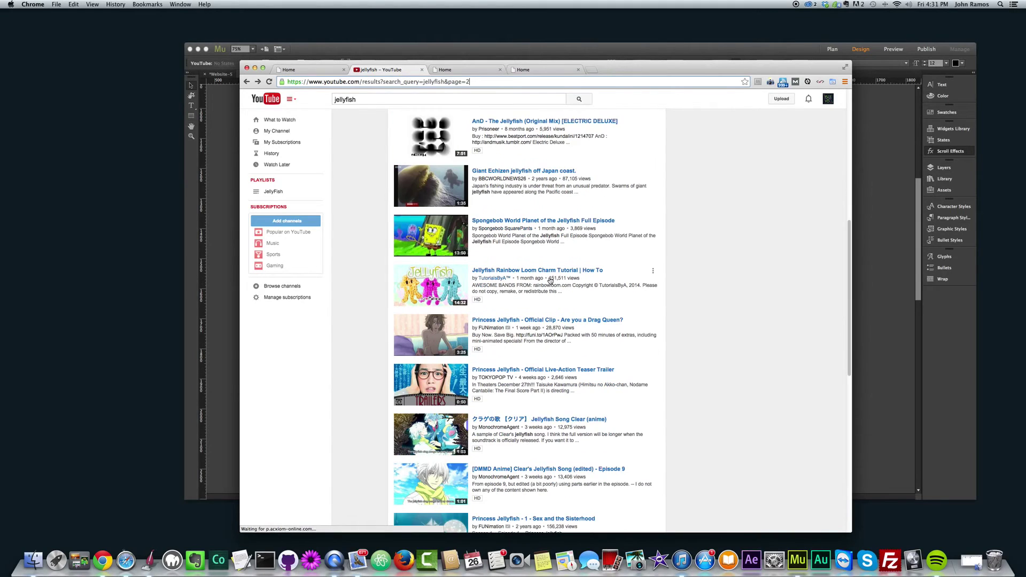
{"action": "scroll", "coordinate": [550, 280], "scroll_direction": "down", "scroll_amount": 3}
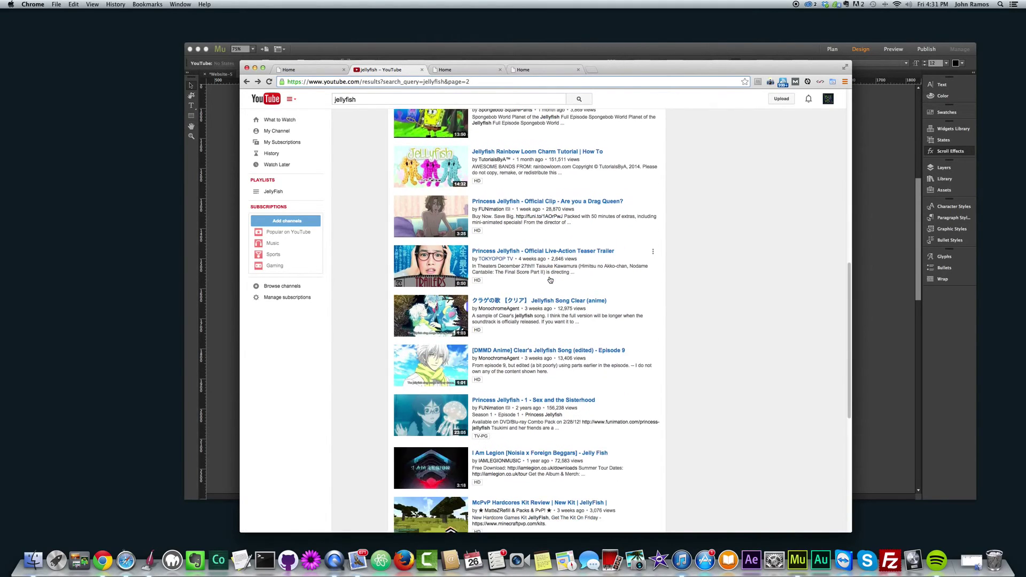
{"action": "scroll", "coordinate": [534, 246], "scroll_direction": "up", "scroll_amount": 5}
{"action": "scroll", "coordinate": [531, 237], "scroll_direction": "down", "scroll_amount": 15}
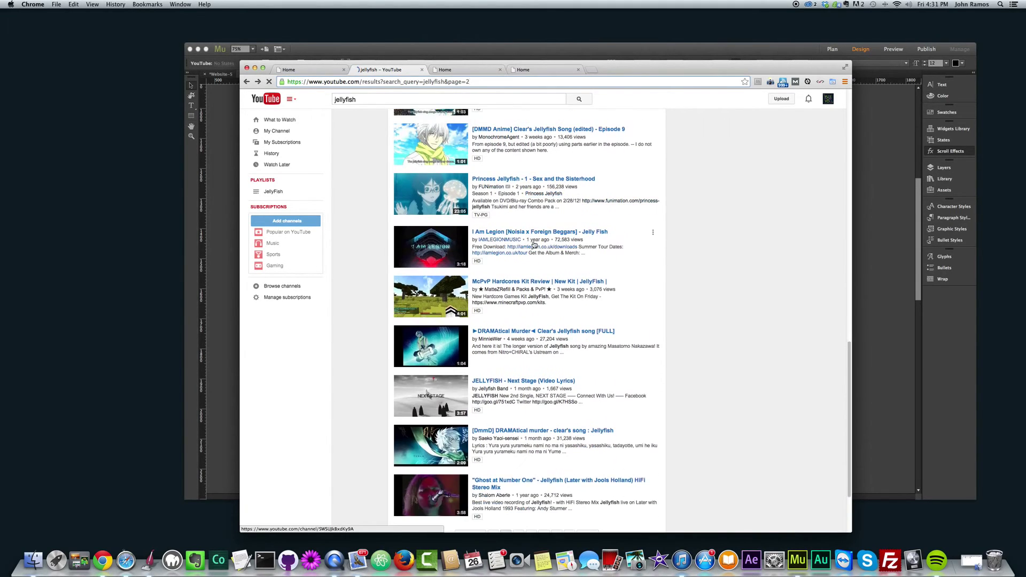
- Open the video "Come Dive with Jellies - Jellyfish Rock!" from the third results page and pause it
{"action": "left_click", "coordinate": [586, 441]}
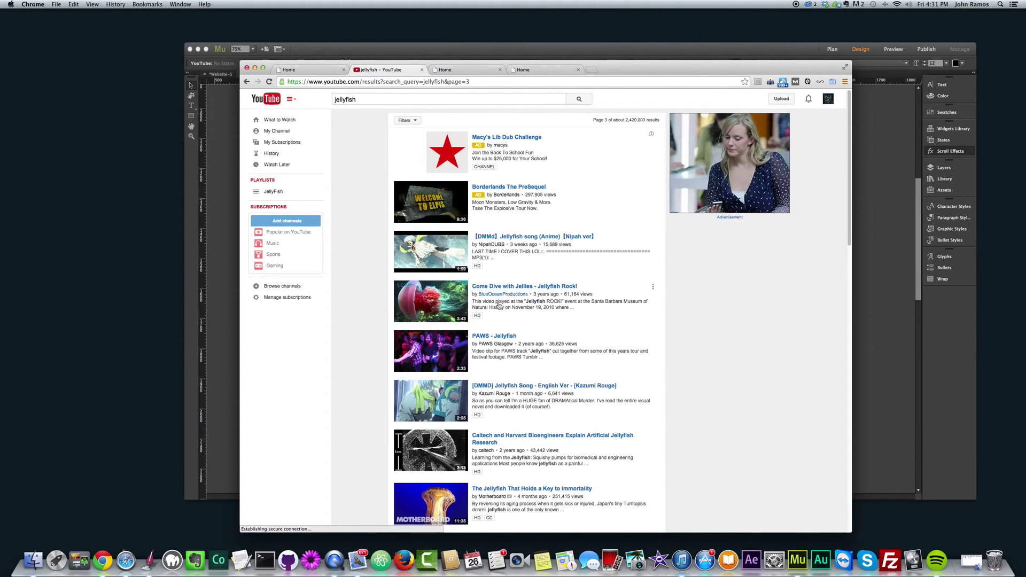
{"action": "scroll", "coordinate": [489, 304], "scroll_direction": "down", "scroll_amount": 3}
{"action": "scroll", "coordinate": [488, 298], "scroll_direction": "down", "scroll_amount": 3}
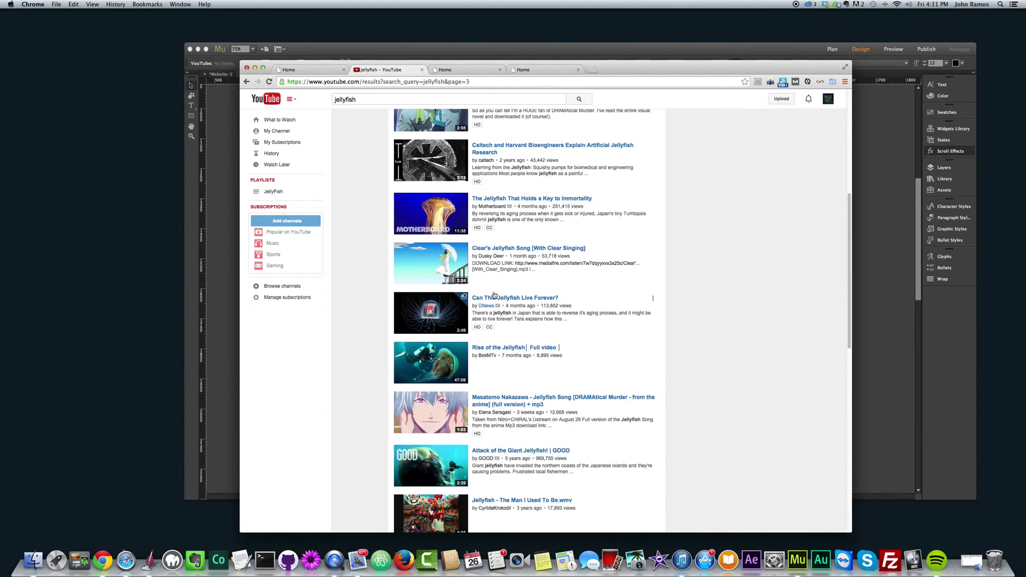
{"action": "scroll", "coordinate": [460, 278], "scroll_direction": "up", "scroll_amount": 5}
{"action": "left_click", "coordinate": [441, 259]}
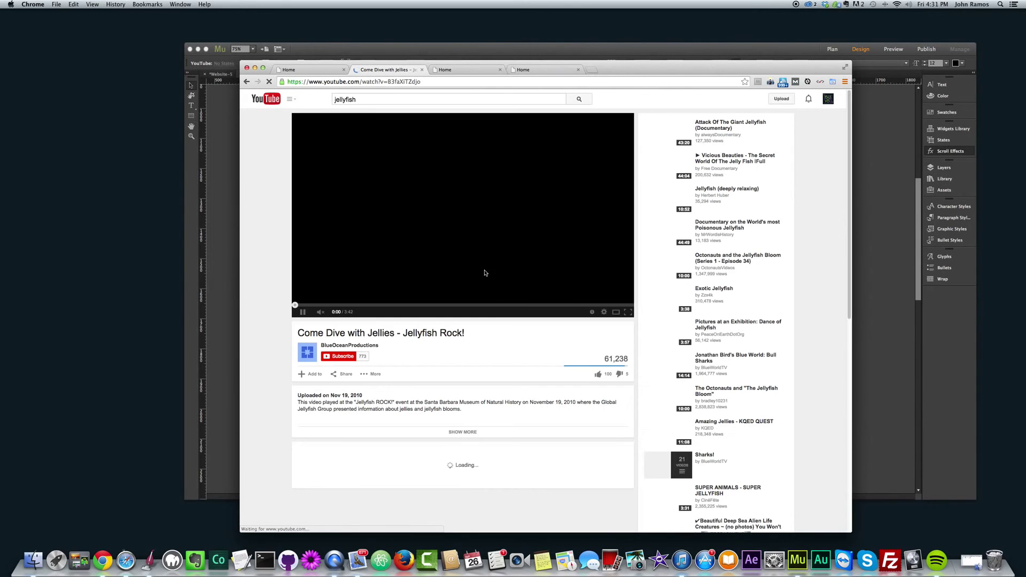
{"action": "scroll", "coordinate": [316, 321], "scroll_direction": "down", "scroll_amount": 1}
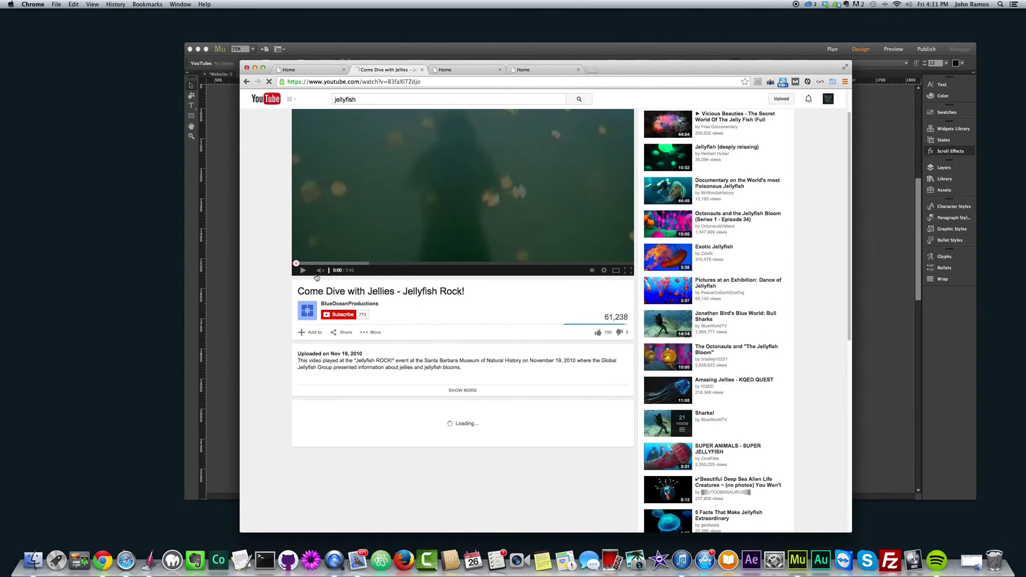
{"action": "scroll", "coordinate": [381, 164], "scroll_direction": "up", "scroll_amount": 1}
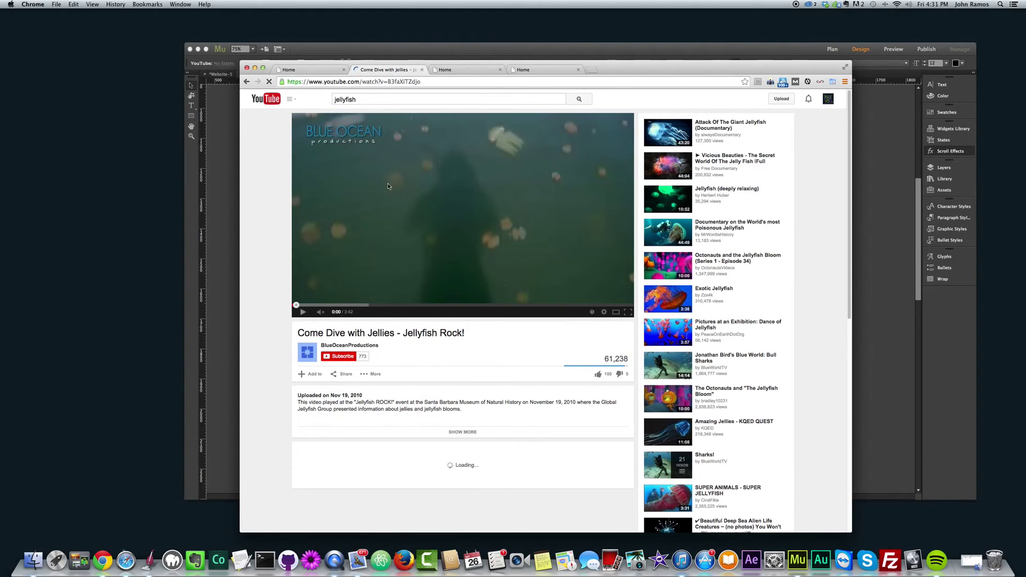
- Copy the open video's ID from its address and paste it as the Video ID of the empty YouTube widget in Adobe Muse
{"action": "left_click", "coordinate": [386, 82]}
{"action": "left_click_drag", "start_coordinate": [387, 82], "coordinate": [452, 82]}
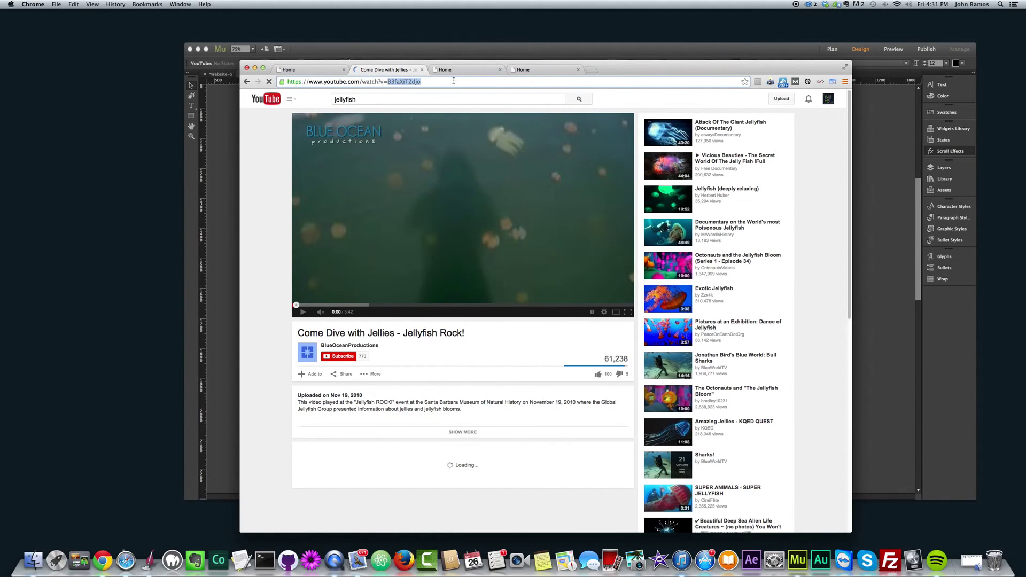
{"action": "left_click", "coordinate": [413, 46]}
{"action": "left_click", "coordinate": [543, 332]}
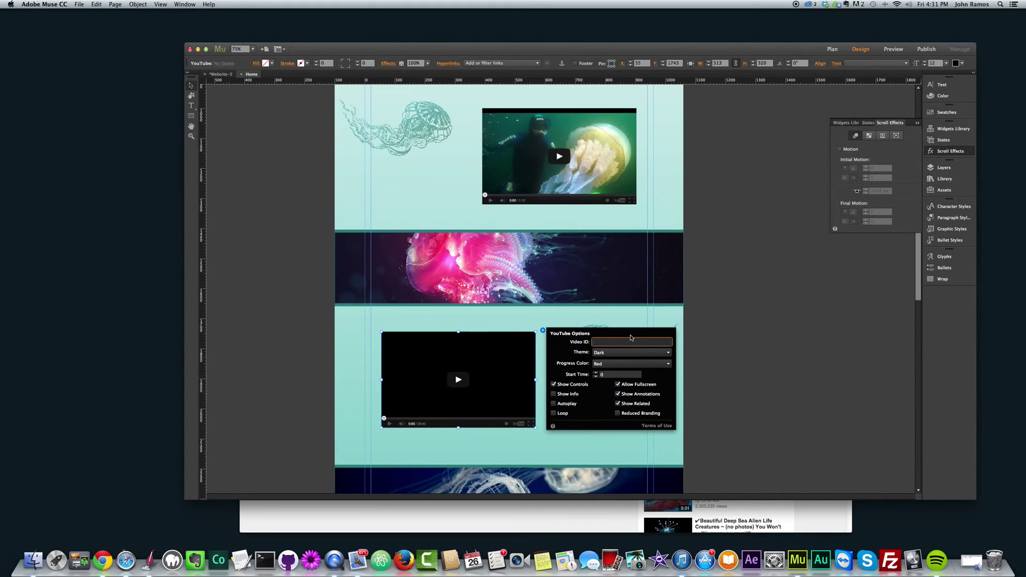
{"action": "type", "text": "83faXITZdjo"}
{"action": "left_click", "coordinate": [699, 367]}
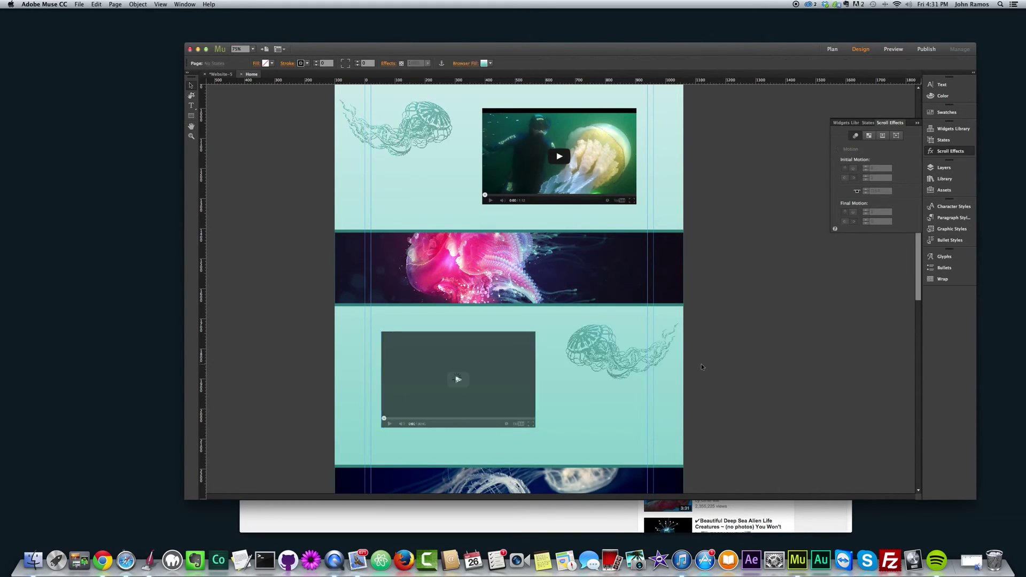
- Return to the third page of jellyfish results in Chrome, open "How to Live Forever? Be a Jellyfish" and copy its video ID
{"action": "scroll", "coordinate": [690, 360], "scroll_direction": "down", "scroll_amount": 5}
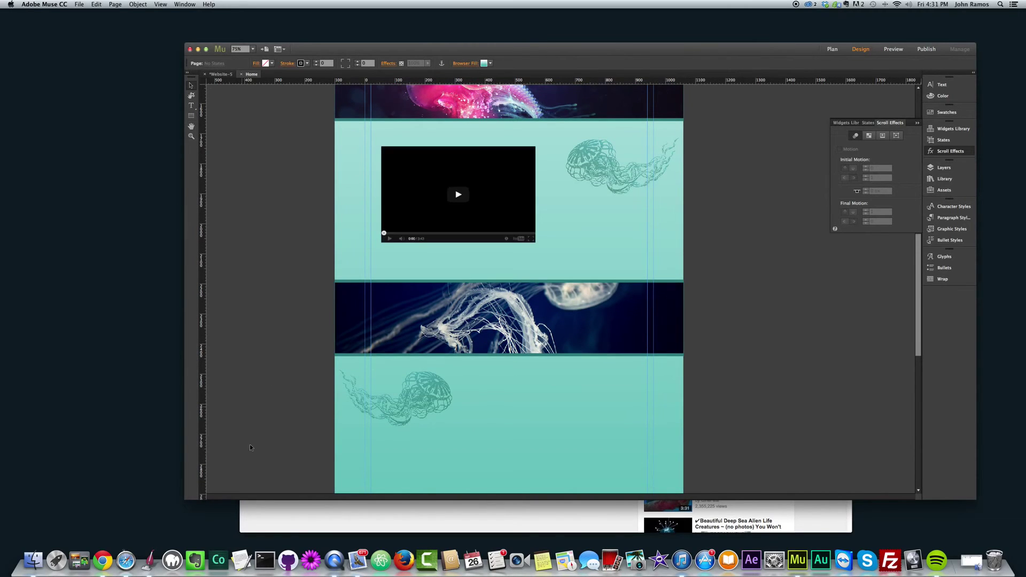
{"action": "key", "text": "super+Tab"}
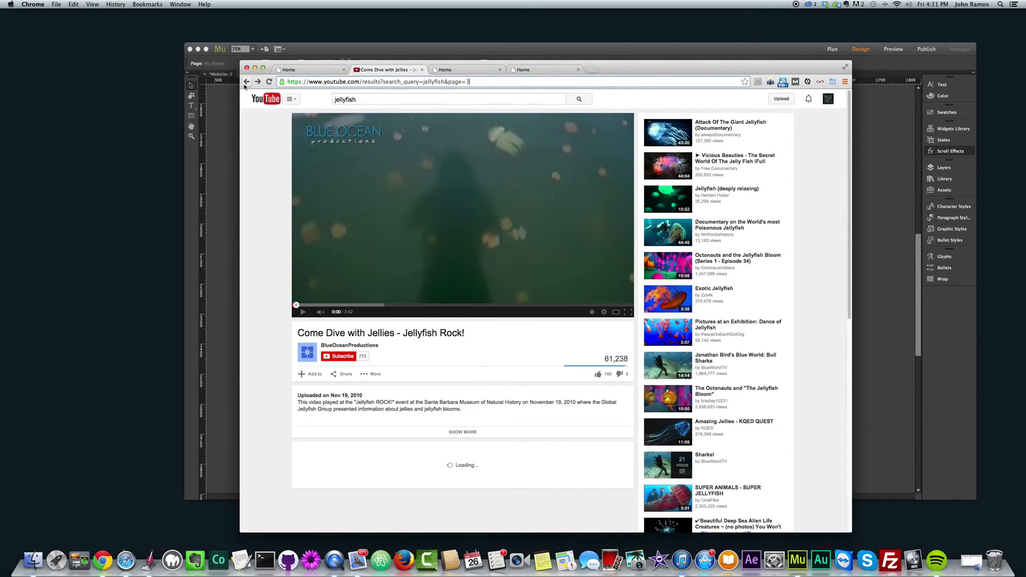
{"action": "left_click", "coordinate": [247, 81]}
{"action": "scroll", "coordinate": [465, 316], "scroll_direction": "down", "scroll_amount": 10}
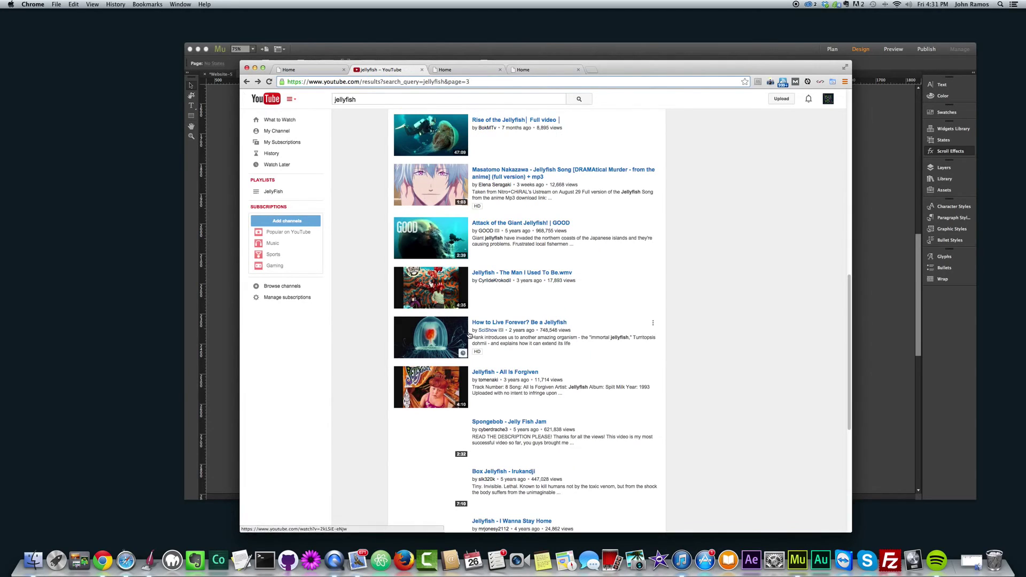
{"action": "left_click", "coordinate": [434, 341]}
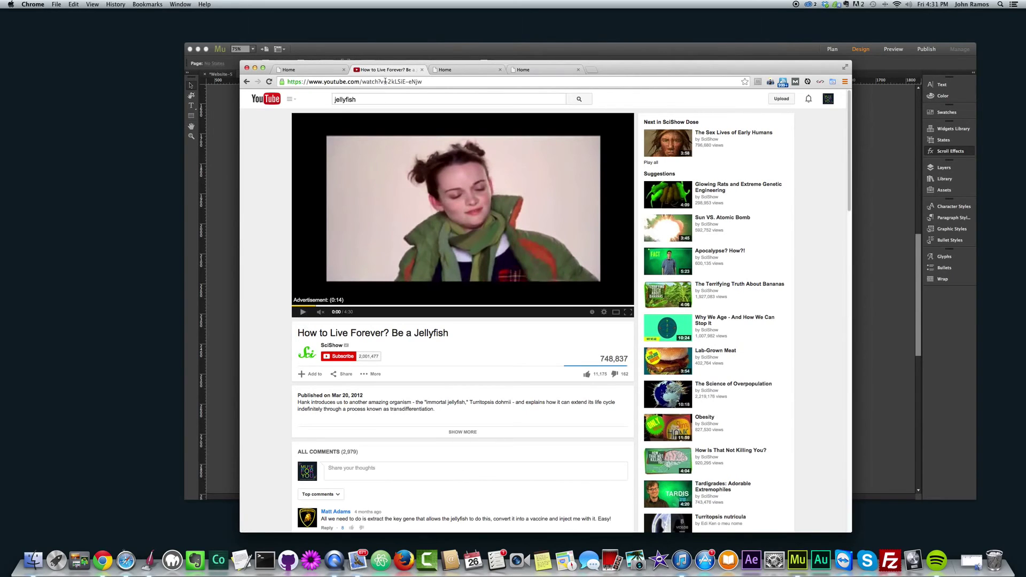
{"action": "left_click", "coordinate": [402, 81]}
{"action": "left_click", "coordinate": [406, 82]}
{"action": "left_click_drag", "start_coordinate": [388, 81], "coordinate": [423, 81]}
- In Adobe Muse, insert a YouTube social widget beside the jellyfish drawing in the section above the blue jellyfish band, at about X 397, Y 2545
{"action": "left_click", "coordinate": [361, 46]}
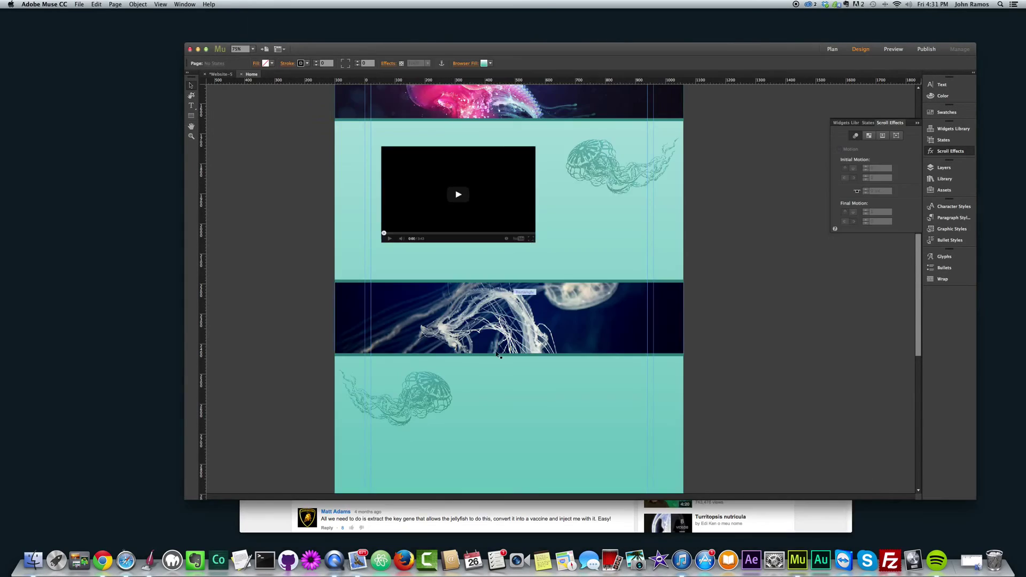
{"action": "scroll", "coordinate": [503, 293], "scroll_direction": "down", "scroll_amount": 3}
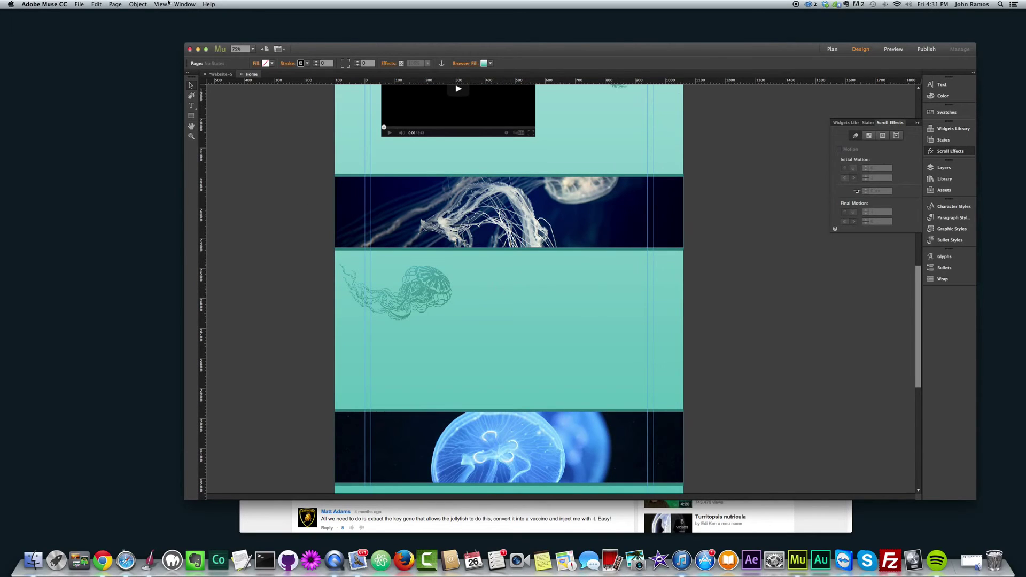
{"action": "left_click", "coordinate": [139, 4]}
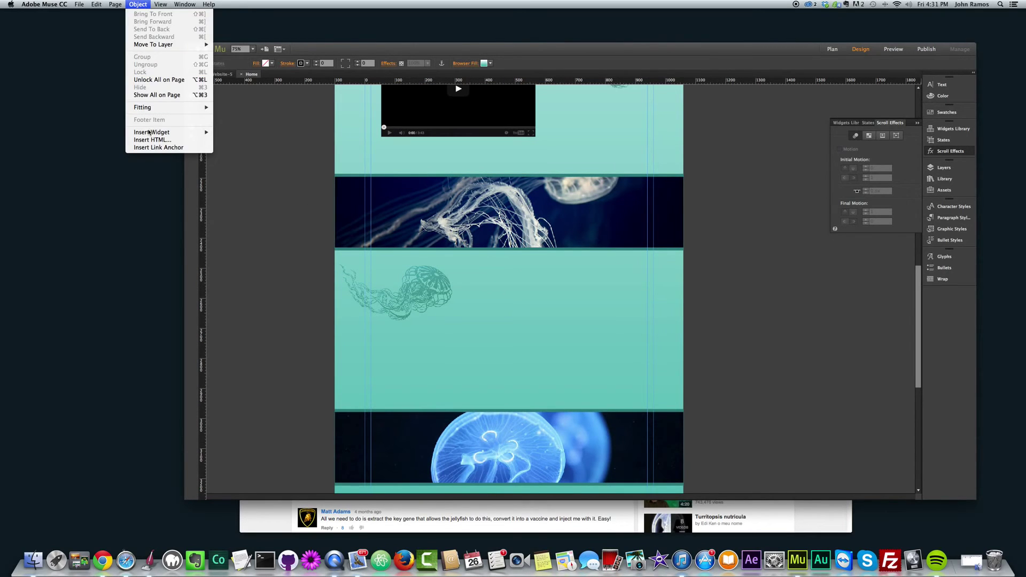
{"action": "mouse_move", "coordinate": [171, 132]}
{"action": "mouse_move", "coordinate": [235, 178]}
{"action": "left_click", "coordinate": [299, 270]}
{"action": "left_click", "coordinate": [523, 293]}
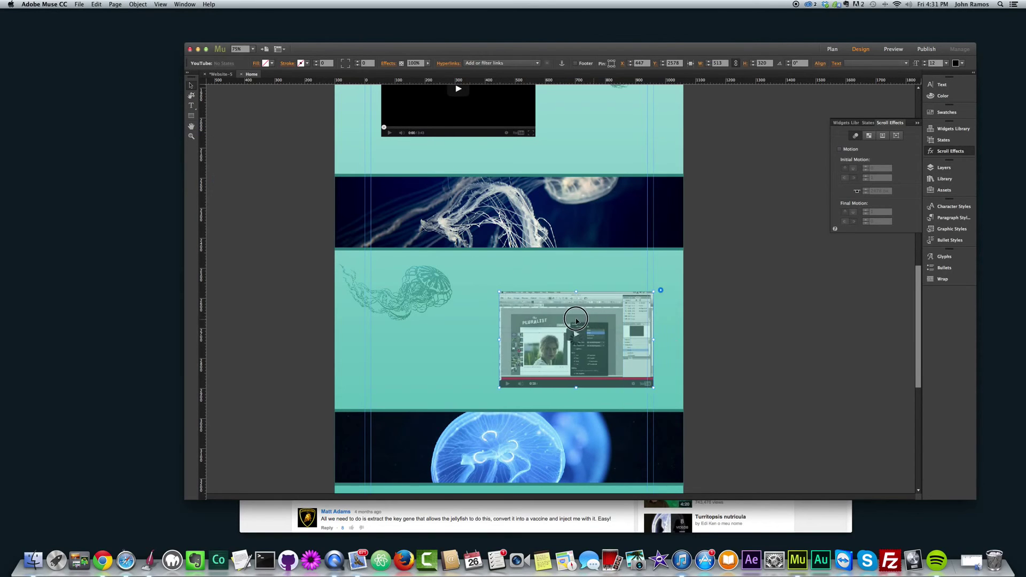
{"action": "mouse_move", "coordinate": [574, 321]}
{"action": "left_mouse_down"}
{"action": "mouse_move", "coordinate": [558, 305]}
{"action": "mouse_move", "coordinate": [578, 312]}
{"action": "left_mouse_up"}
- Set the new YouTube widget's Video ID to the one copied from "How to Live Forever? Be a Jellyfish"
{"action": "left_click", "coordinate": [646, 280]}
{"action": "left_click", "coordinate": [695, 293]}
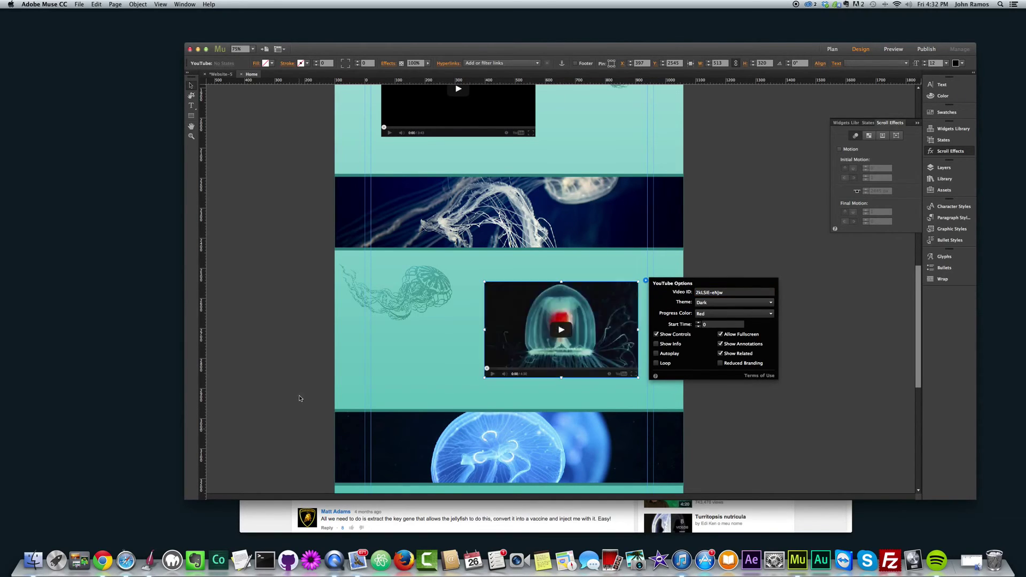
{"action": "left_click", "coordinate": [279, 359]}
- Return to the YouTube jellyfish search results in Chrome and browse the fourth page for another video
{"action": "left_click", "coordinate": [304, 517]}
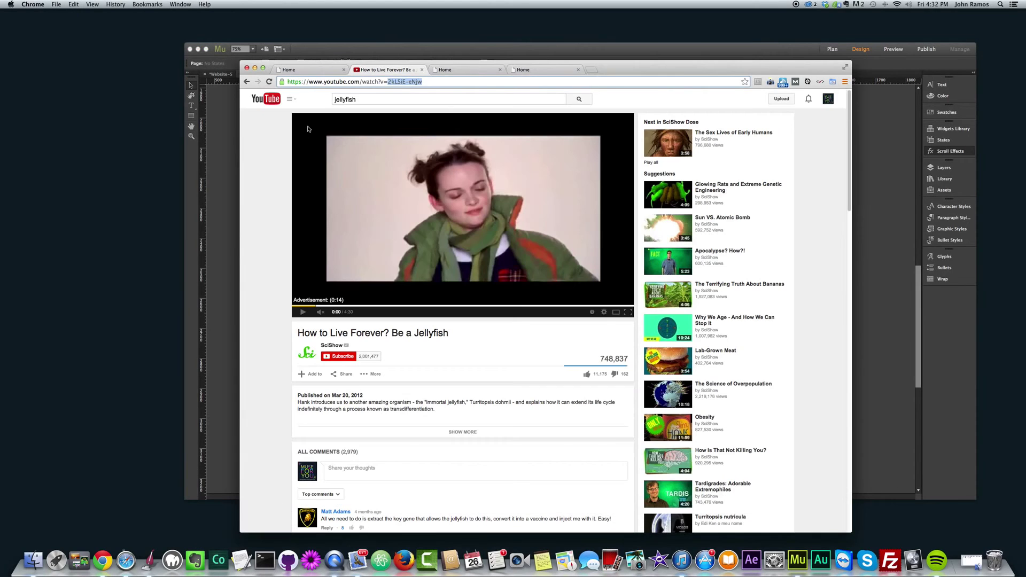
{"action": "left_click", "coordinate": [247, 82]}
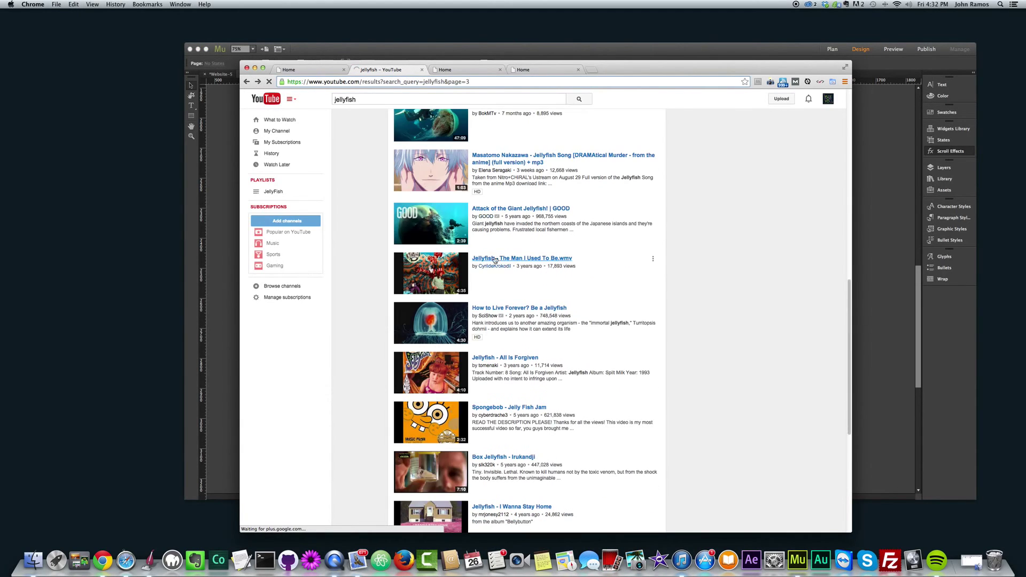
{"action": "scroll", "coordinate": [509, 266], "scroll_direction": "down", "scroll_amount": 3}
{"action": "left_click", "coordinate": [588, 436]}
{"action": "scroll", "coordinate": [513, 304], "scroll_direction": "down", "scroll_amount": 5}
{"action": "scroll", "coordinate": [513, 305], "scroll_direction": "up", "scroll_amount": 2}
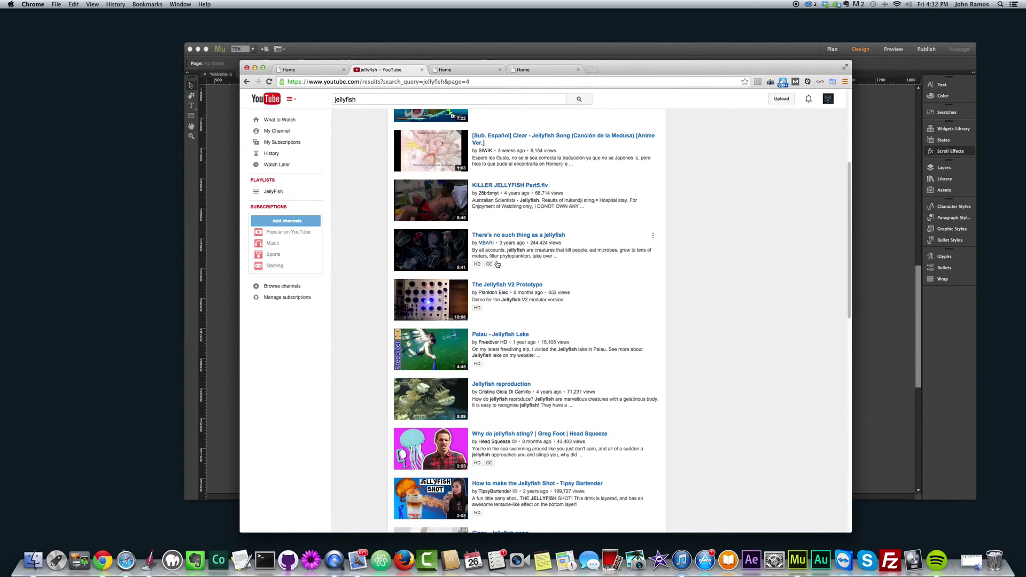
{"action": "scroll", "coordinate": [498, 264], "scroll_direction": "down", "scroll_amount": 4}
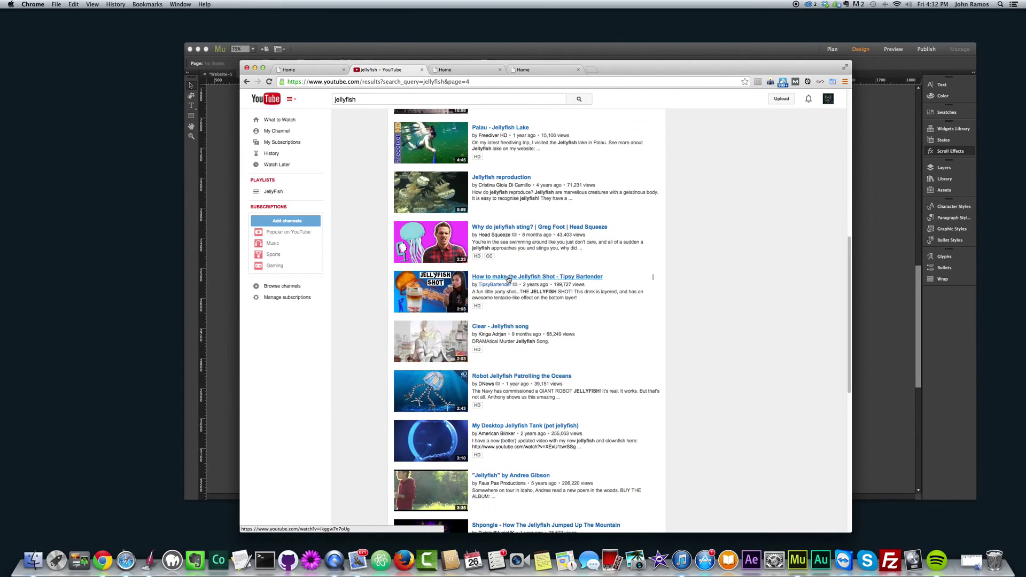
{"action": "scroll", "coordinate": [508, 279], "scroll_direction": "down", "scroll_amount": 4}
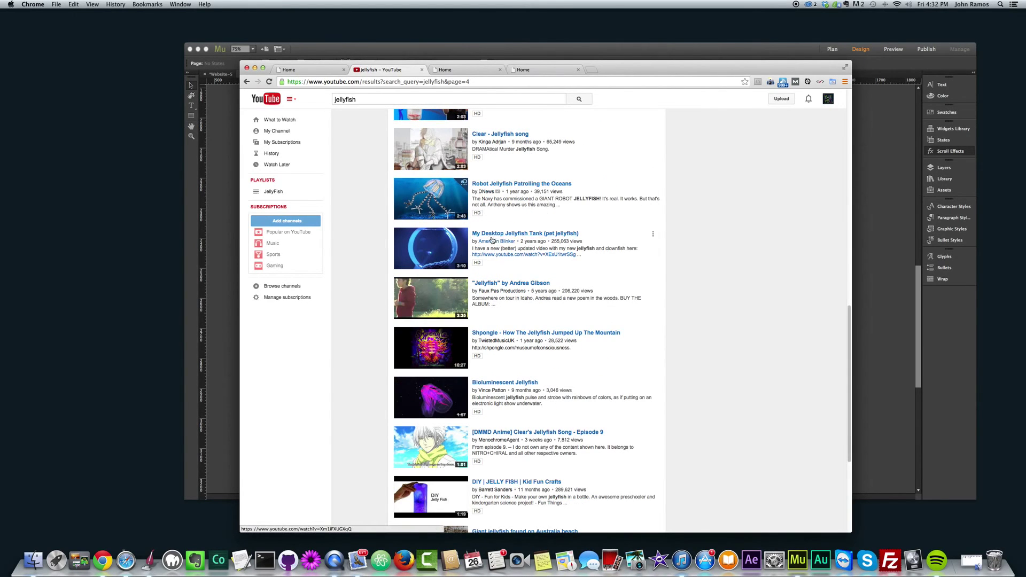
{"action": "scroll", "coordinate": [484, 262], "scroll_direction": "down", "scroll_amount": 3}
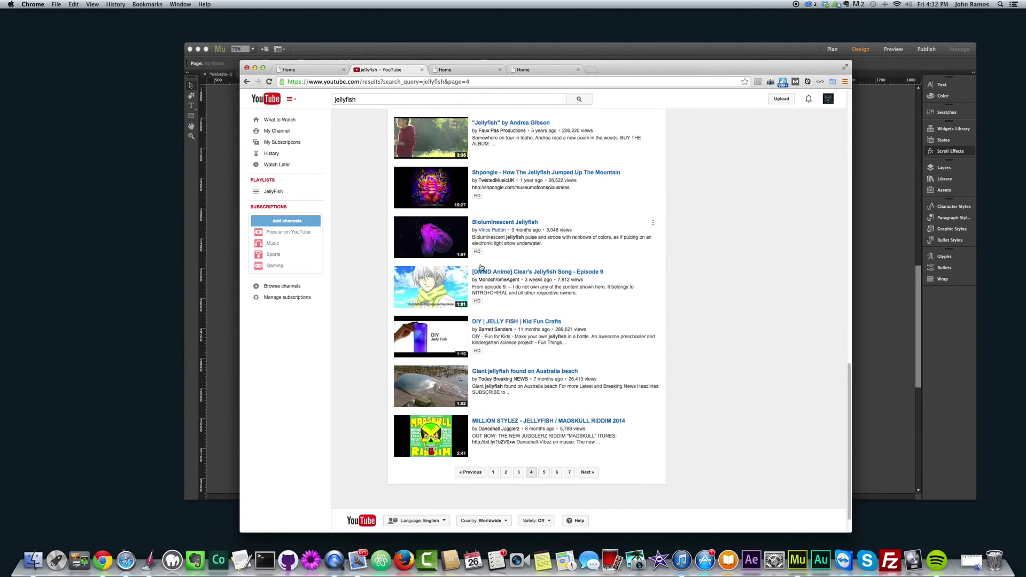
- Open the "Bioluminescent Jellyfish" video, pause it and copy the video ID from its address
{"action": "left_click", "coordinate": [462, 250]}
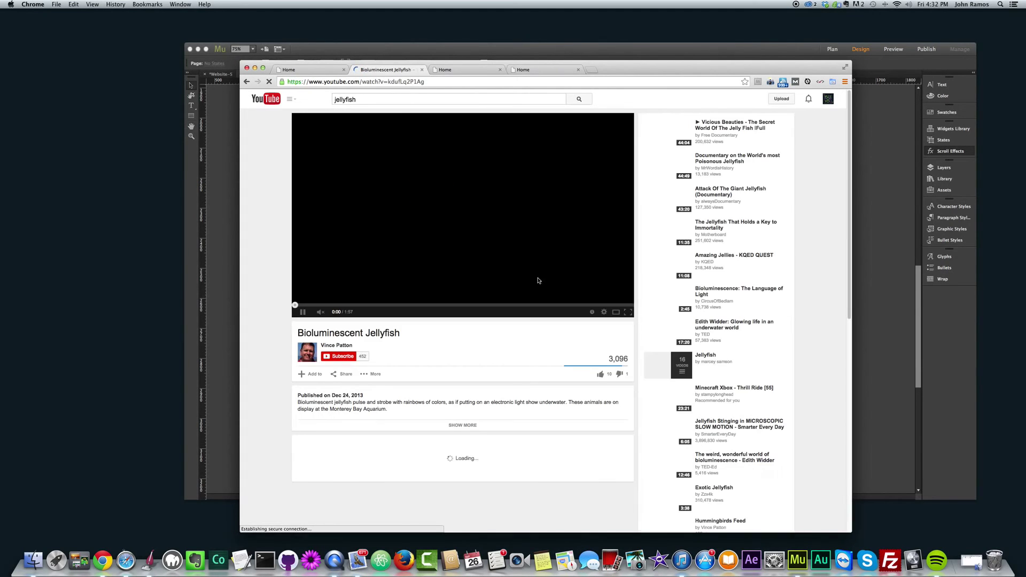
{"action": "left_click", "coordinate": [295, 316]}
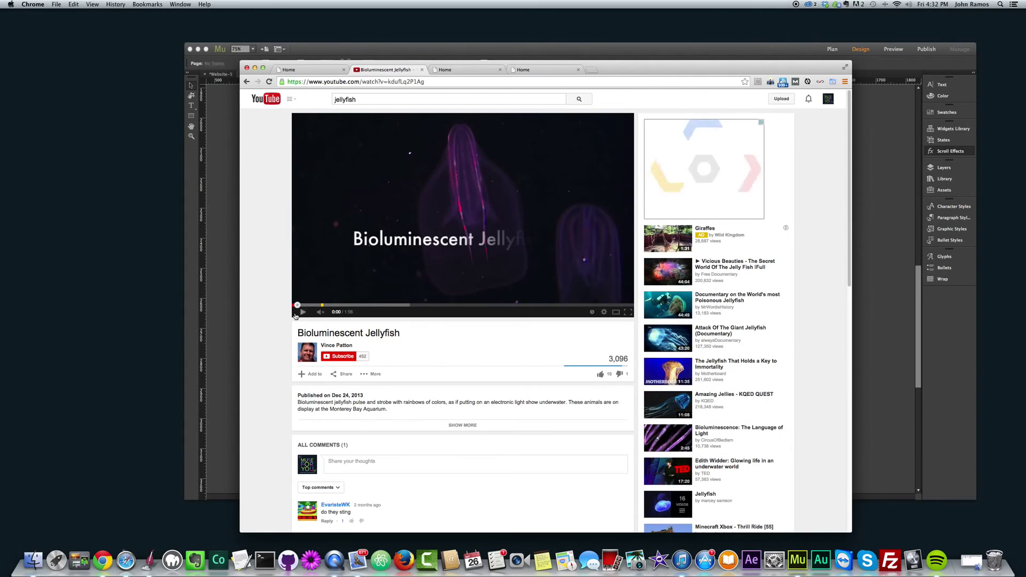
{"action": "left_click", "coordinate": [389, 81]}
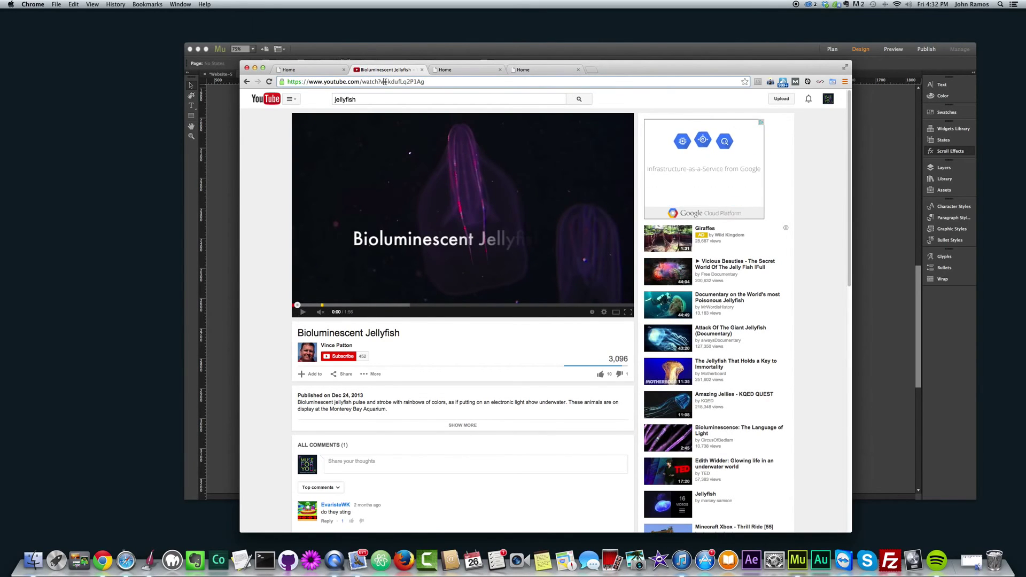
{"action": "left_click_drag", "start_coordinate": [388, 81], "coordinate": [471, 80]}
- Back in Adobe Muse, insert a YouTube social widget beside the jellyfish drawing below the blue jellyfish band, at about X 20, Y 3328
{"action": "left_click", "coordinate": [422, 48]}
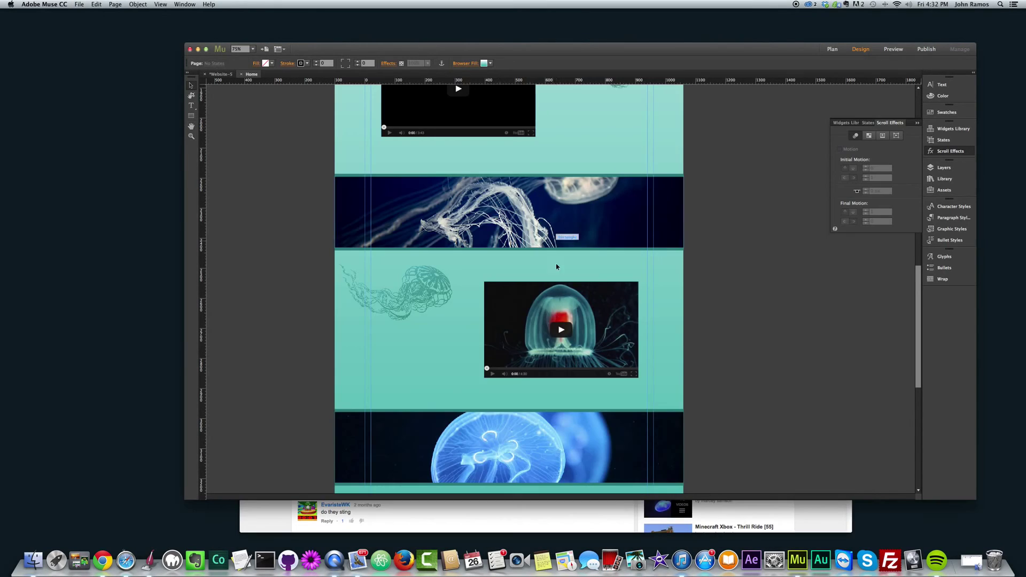
{"action": "scroll", "coordinate": [309, 138], "scroll_direction": "down", "scroll_amount": 10}
{"action": "left_click", "coordinate": [137, 4]}
{"action": "mouse_move", "coordinate": [161, 133]}
{"action": "mouse_move", "coordinate": [241, 177]}
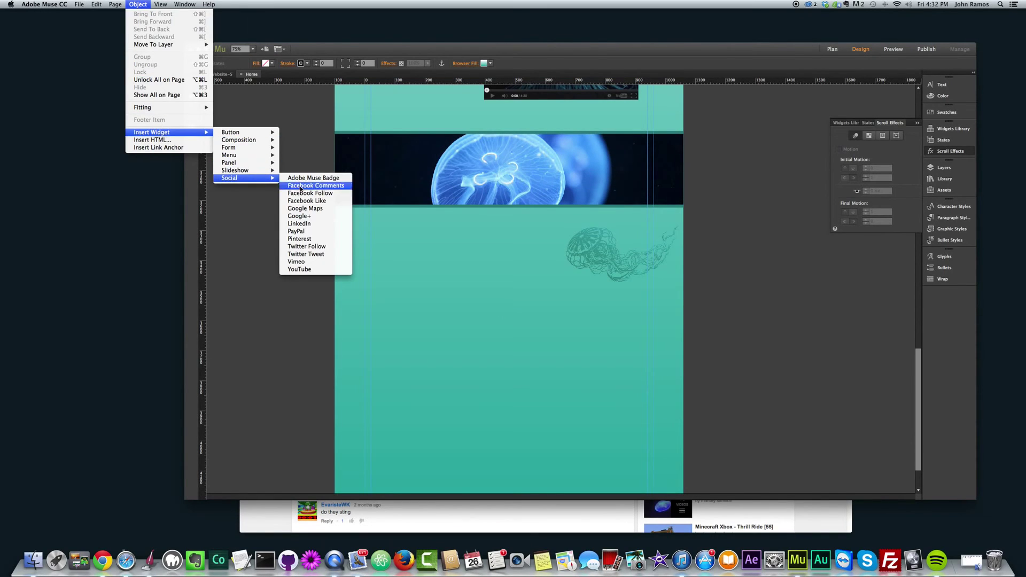
{"action": "left_click", "coordinate": [300, 269]}
{"action": "left_click", "coordinate": [426, 289]}
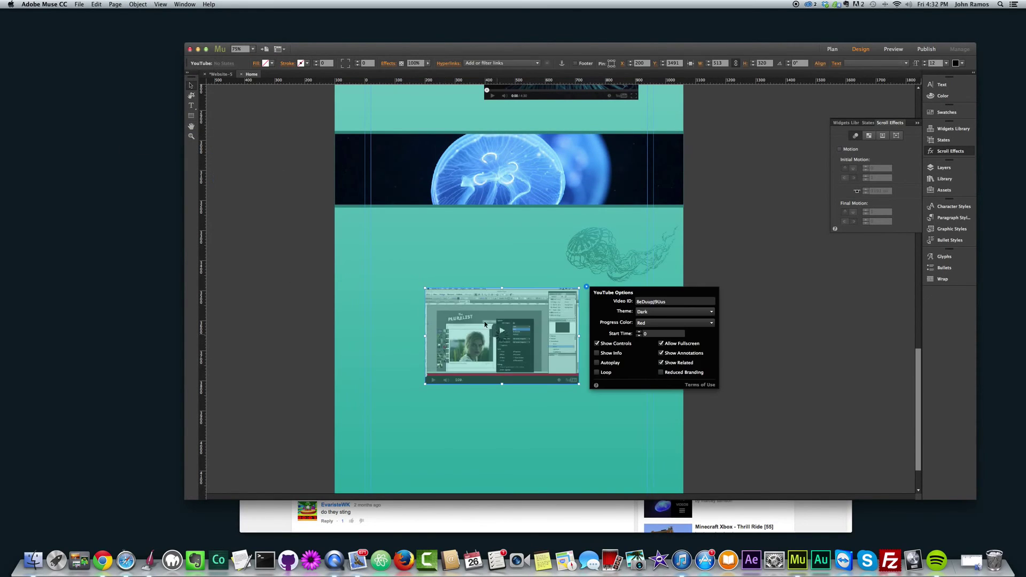
{"action": "mouse_move", "coordinate": [450, 310]}
{"action": "left_mouse_down"}
{"action": "mouse_move", "coordinate": [401, 243]}
{"action": "mouse_move", "coordinate": [434, 323]}
{"action": "left_mouse_up"}
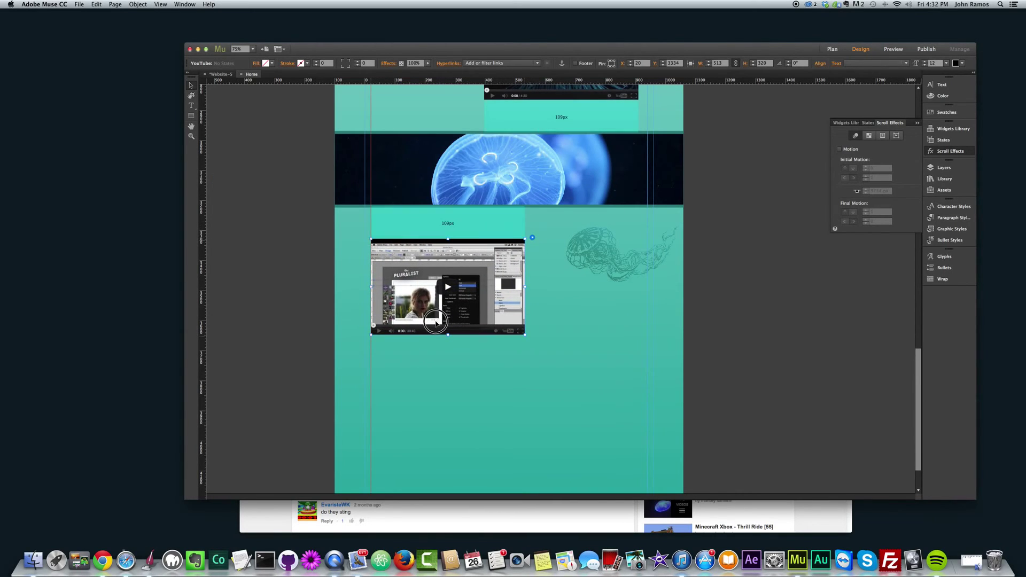
- Set the Video ID of the YouTube widget below the blue jellyfish band to the copied kdufLq2P1Ag
{"action": "left_click", "coordinate": [532, 238]}
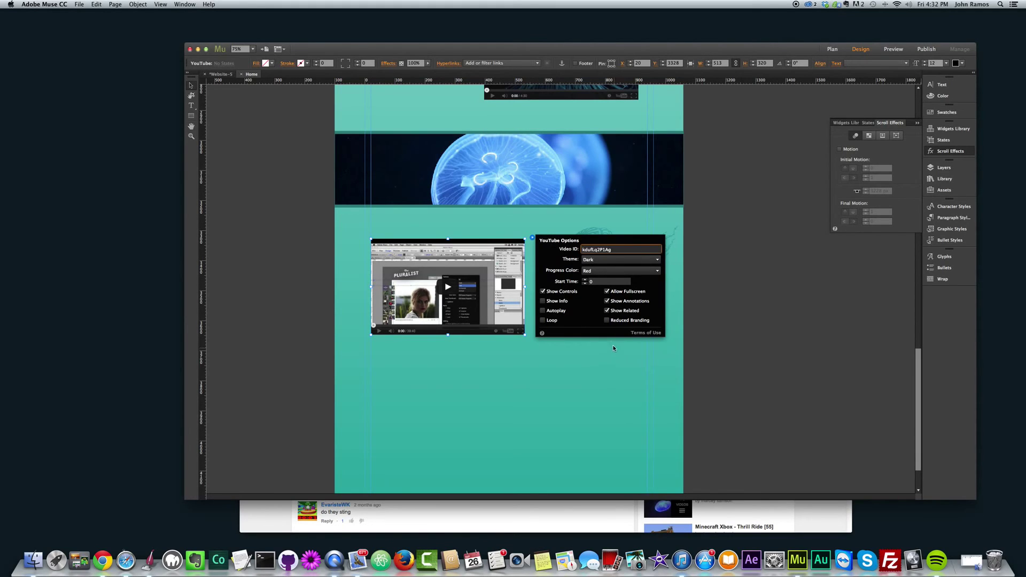
{"action": "left_click", "coordinate": [613, 329]}
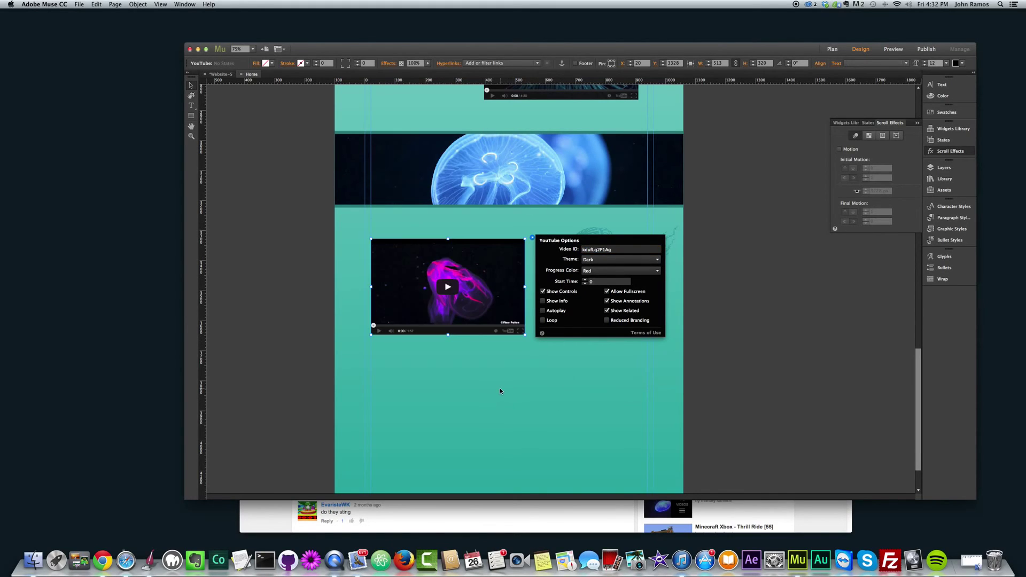
{"action": "left_click", "coordinate": [510, 368]}
- Reposition the "How to Live Forever" video widget to about X 382, Y 2545 and the bioluminescent jellyfish widget to about X 74
{"action": "scroll", "coordinate": [522, 360], "scroll_direction": "up", "scroll_amount": 5}
{"action": "left_click", "coordinate": [560, 261]}
{"action": "left_click_drag", "start_coordinate": [562, 261], "coordinate": [559, 261]}
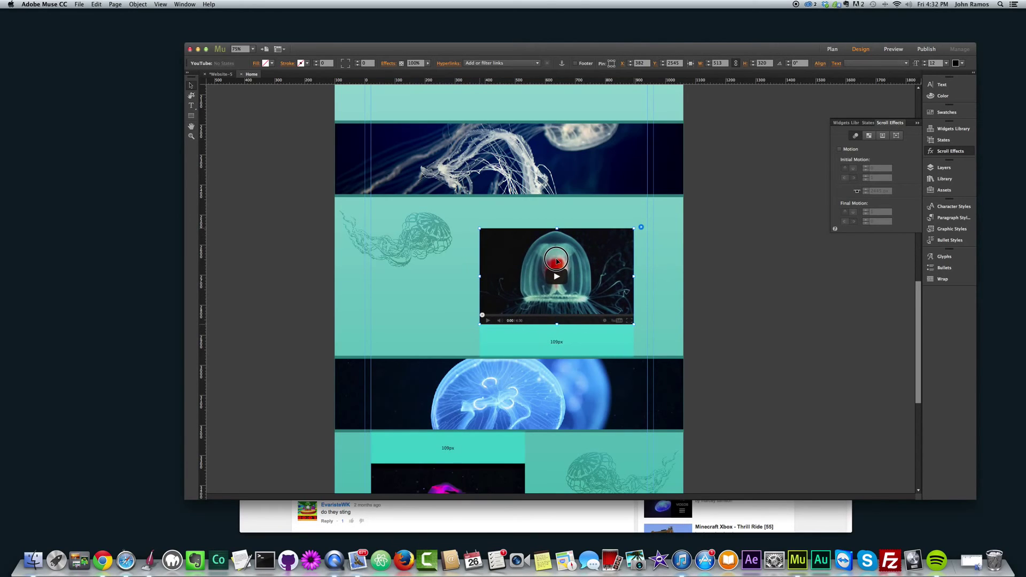
{"action": "scroll", "coordinate": [476, 376], "scroll_direction": "down", "scroll_amount": 3}
{"action": "left_click_drag", "start_coordinate": [442, 366], "coordinate": [460, 367]}
- Shift the diver and giant jellyfish video widget above the pink jellyfish band slightly to about X 383, Y 1000
{"action": "scroll", "coordinate": [478, 286], "scroll_direction": "up", "scroll_amount": 10}
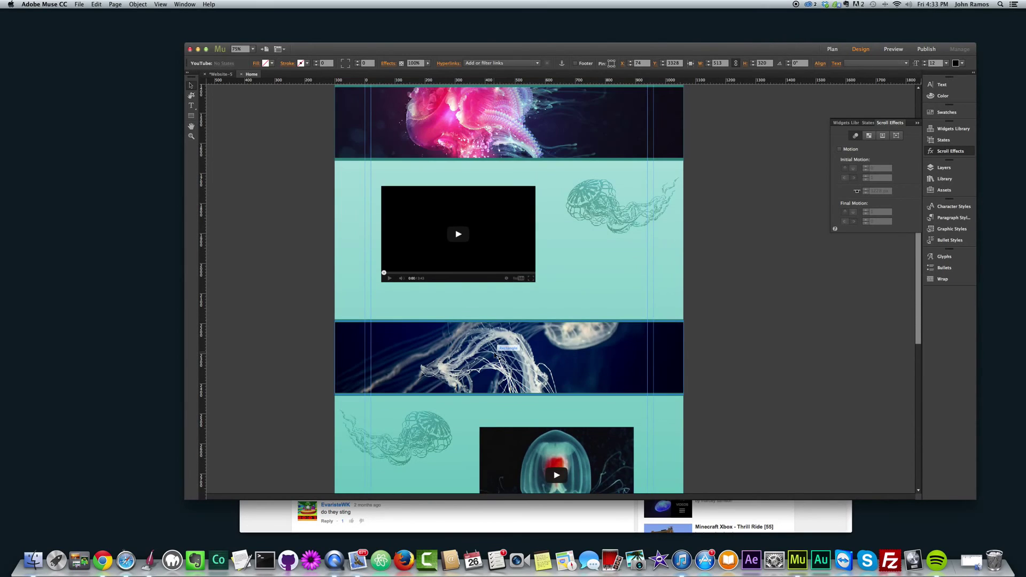
{"action": "scroll", "coordinate": [478, 286], "scroll_direction": "up", "scroll_amount": 5}
{"action": "scroll", "coordinate": [478, 286], "scroll_direction": "up", "scroll_amount": 3}
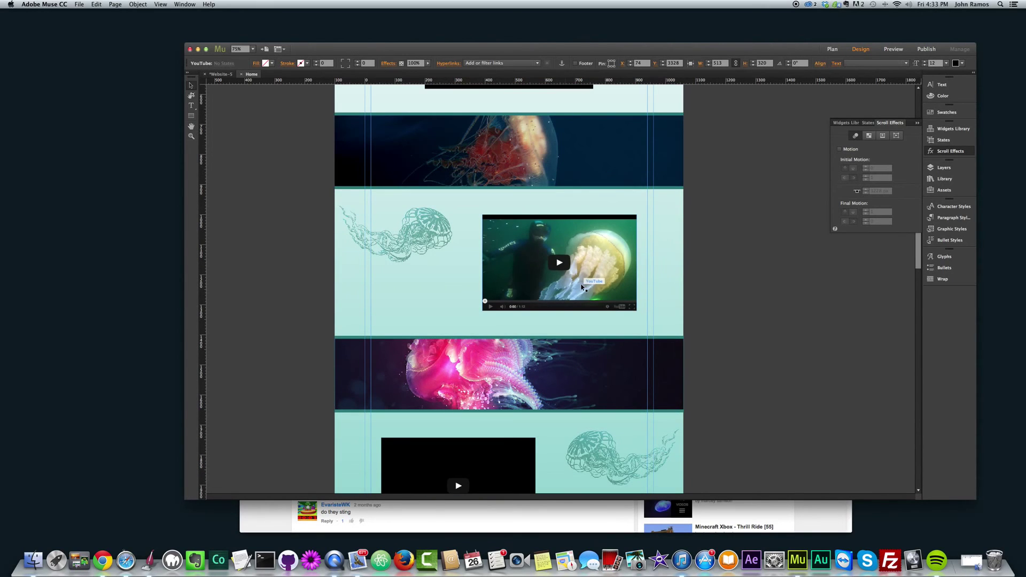
{"action": "left_click_drag", "start_coordinate": [557, 284], "coordinate": [555, 282]}
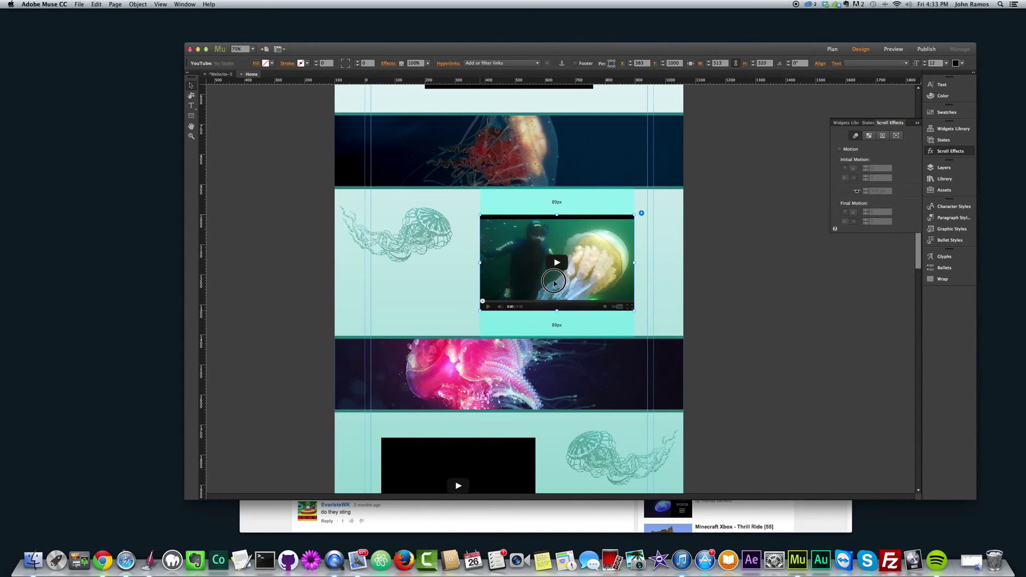
{"action": "left_click", "coordinate": [784, 280]}
- Preview the Home page in the browser, start the embedded playlist and skip to its next video
{"action": "scroll", "coordinate": [738, 280], "scroll_direction": "up", "scroll_amount": 5}
{"action": "scroll", "coordinate": [738, 282], "scroll_direction": "up", "scroll_amount": 2}
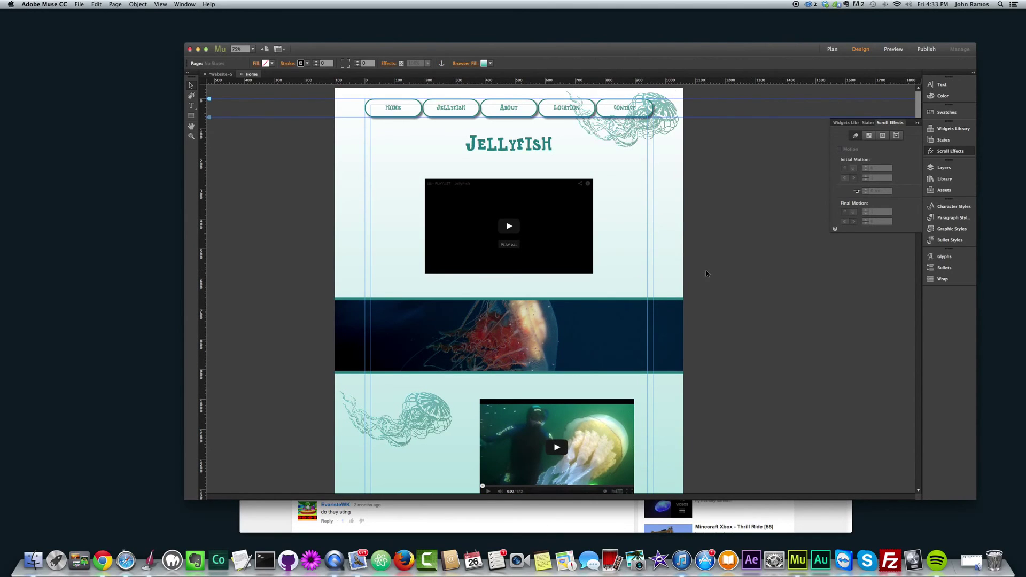
{"action": "key", "text": "super+shift+e"}
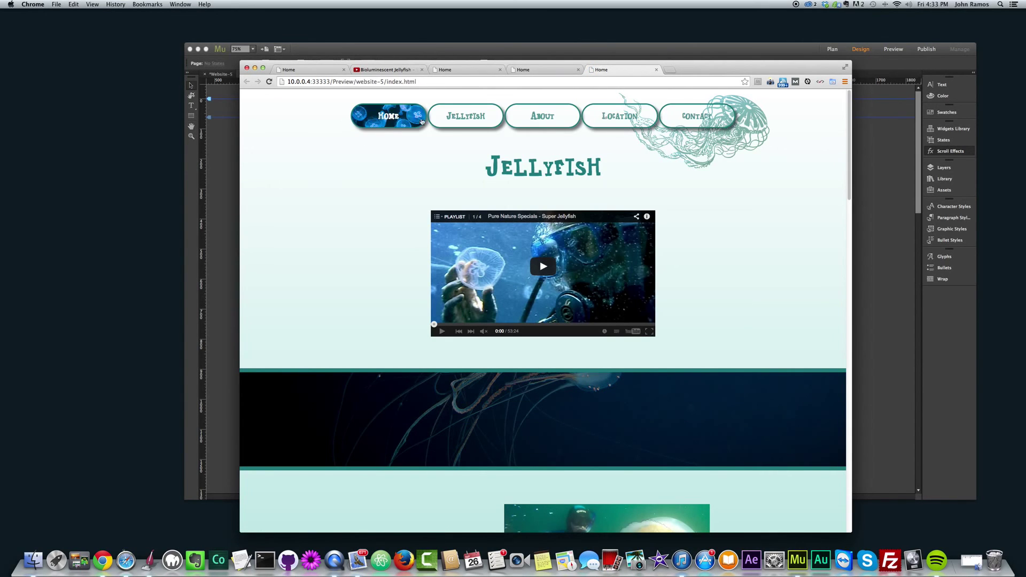
{"action": "left_click", "coordinate": [547, 271]}
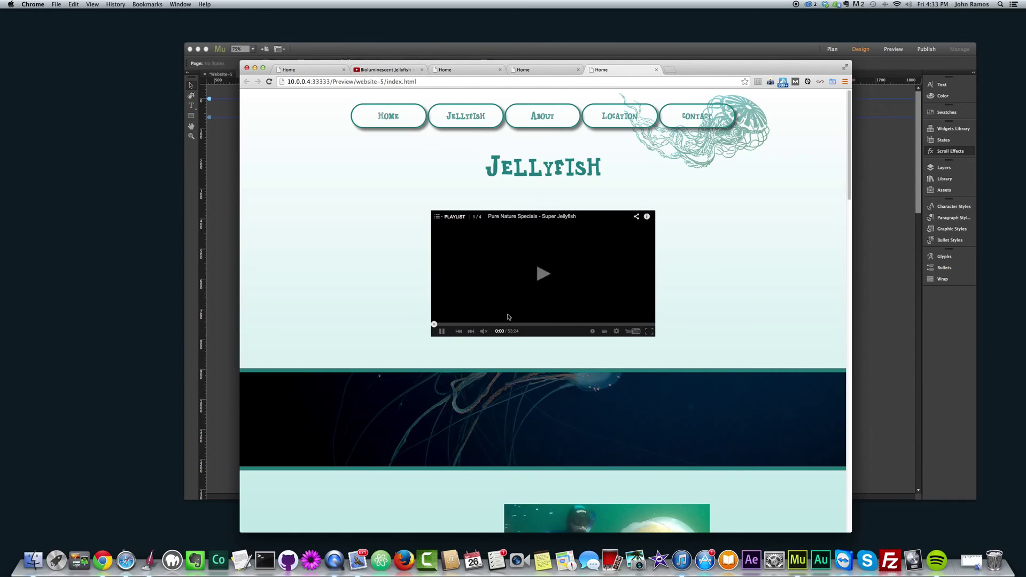
{"action": "left_click", "coordinate": [472, 332]}
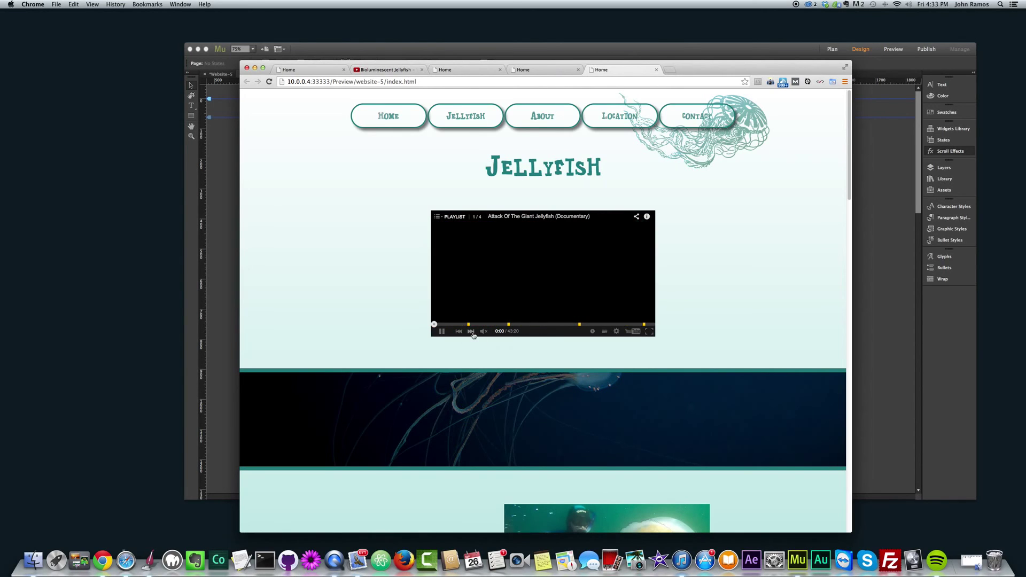
- Skip the embedded playlist ahead to "GoPro: Lost in Jellyfish Lake" and test playback of the diver and giant jellyfish video
{"action": "left_click", "coordinate": [471, 332]}
{"action": "left_click", "coordinate": [471, 332]}
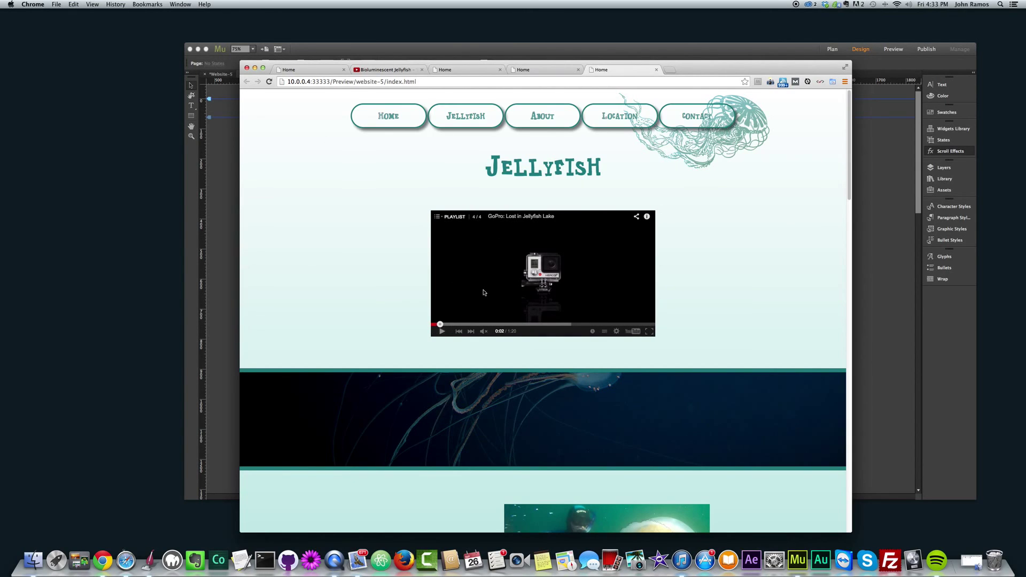
{"action": "scroll", "coordinate": [484, 293], "scroll_direction": "down", "scroll_amount": 5}
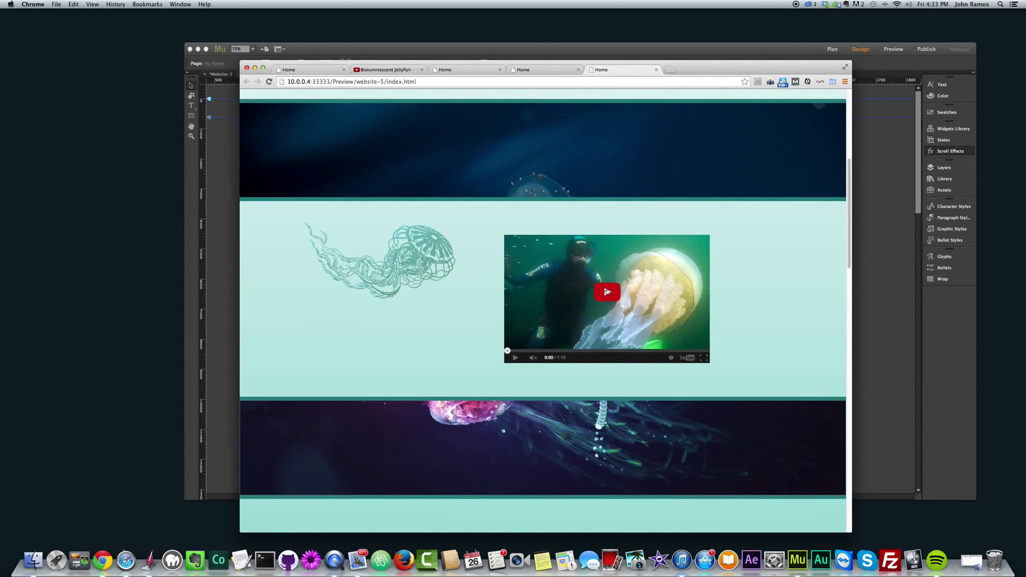
{"action": "scroll", "coordinate": [607, 289], "scroll_direction": "down", "scroll_amount": 1}
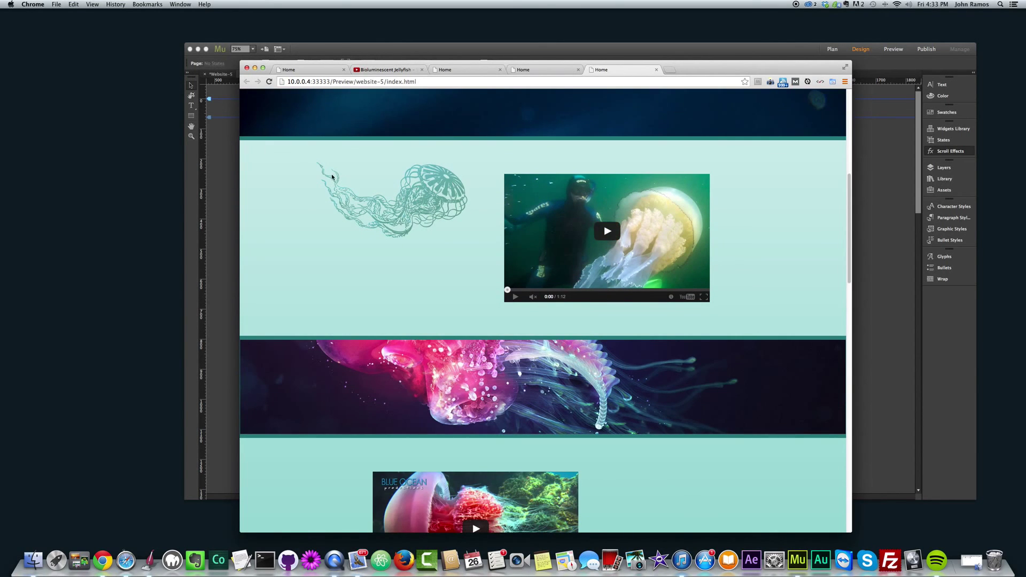
{"action": "left_click", "coordinate": [606, 263]}
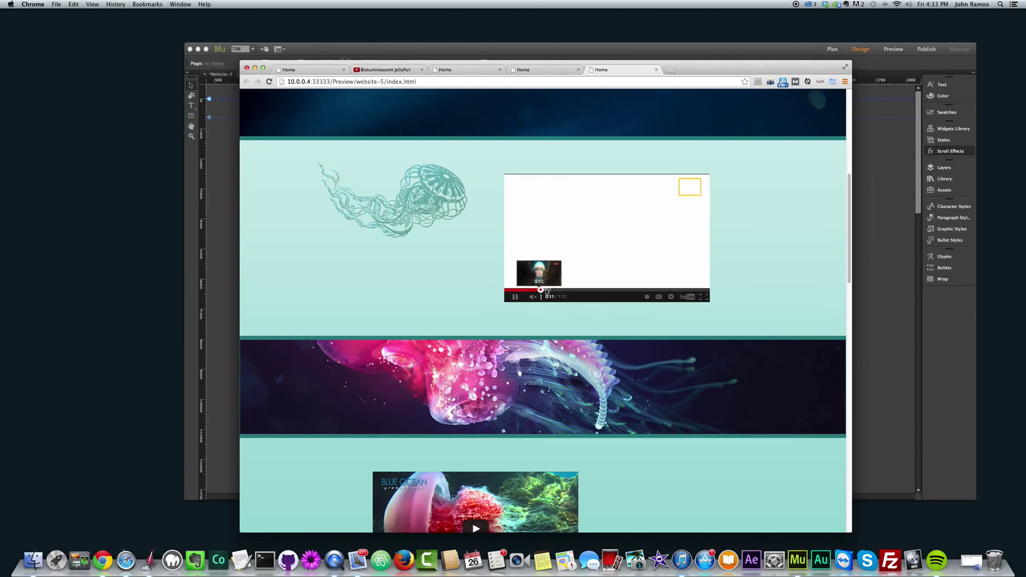
- Examine the remaining embedded videos and the scrolling jellyfish graphics down to the page's end, and return to the playlist below the heading
{"action": "scroll", "coordinate": [527, 324], "scroll_direction": "down", "scroll_amount": 10}
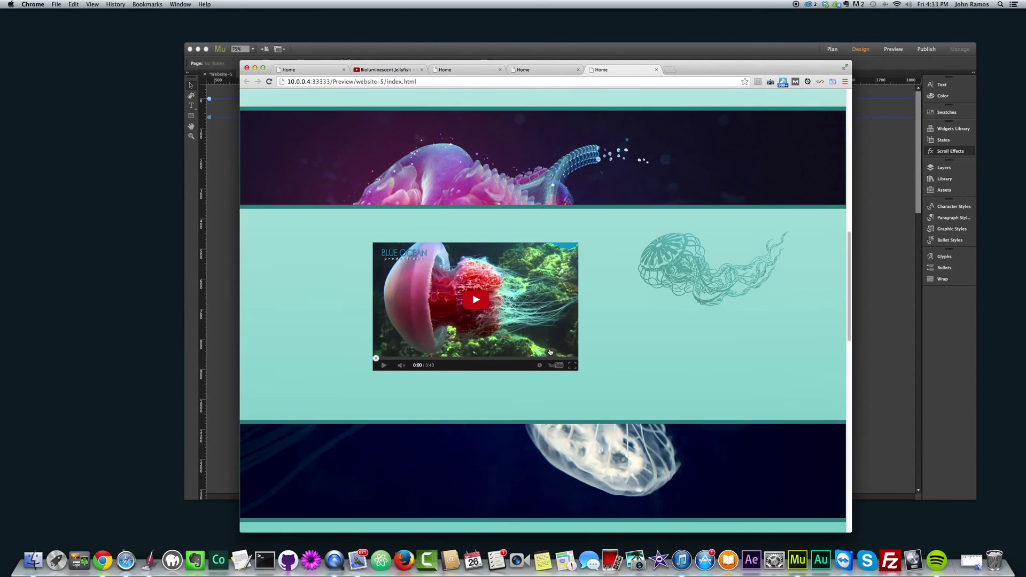
{"action": "scroll", "coordinate": [599, 331], "scroll_direction": "up", "scroll_amount": 5}
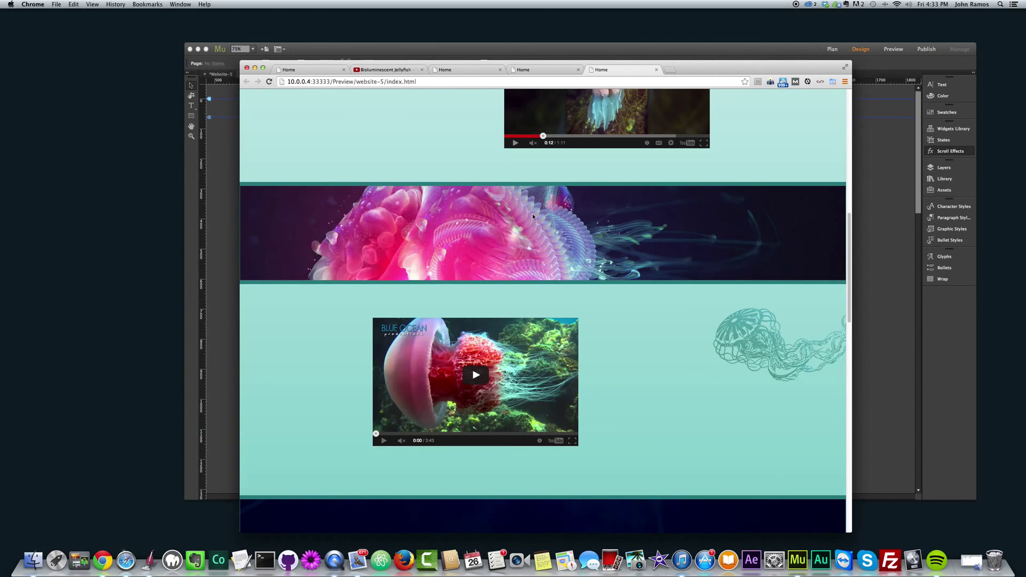
{"action": "scroll", "coordinate": [540, 273], "scroll_direction": "down", "scroll_amount": 15}
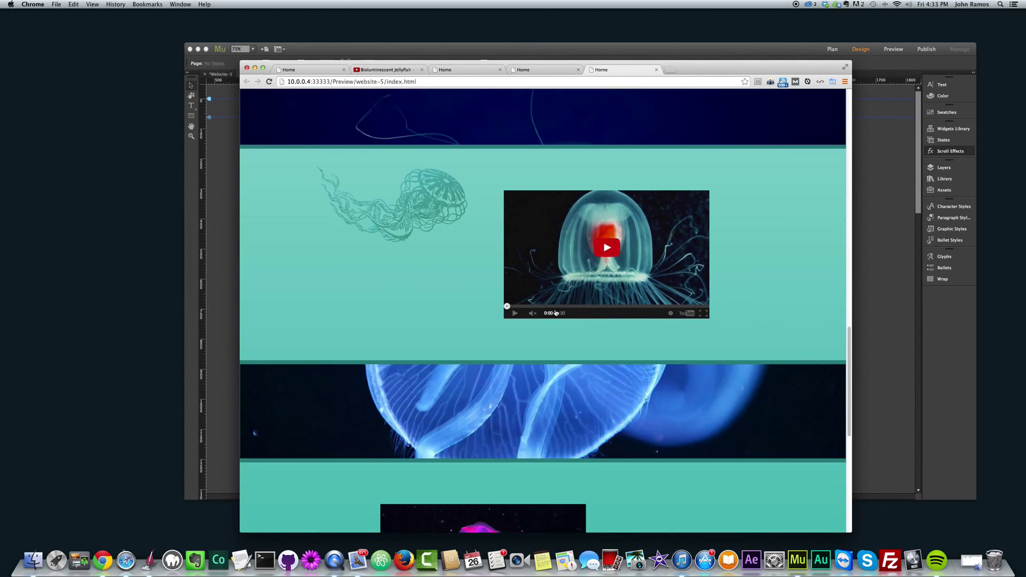
{"action": "scroll", "coordinate": [555, 312], "scroll_direction": "down", "scroll_amount": 15}
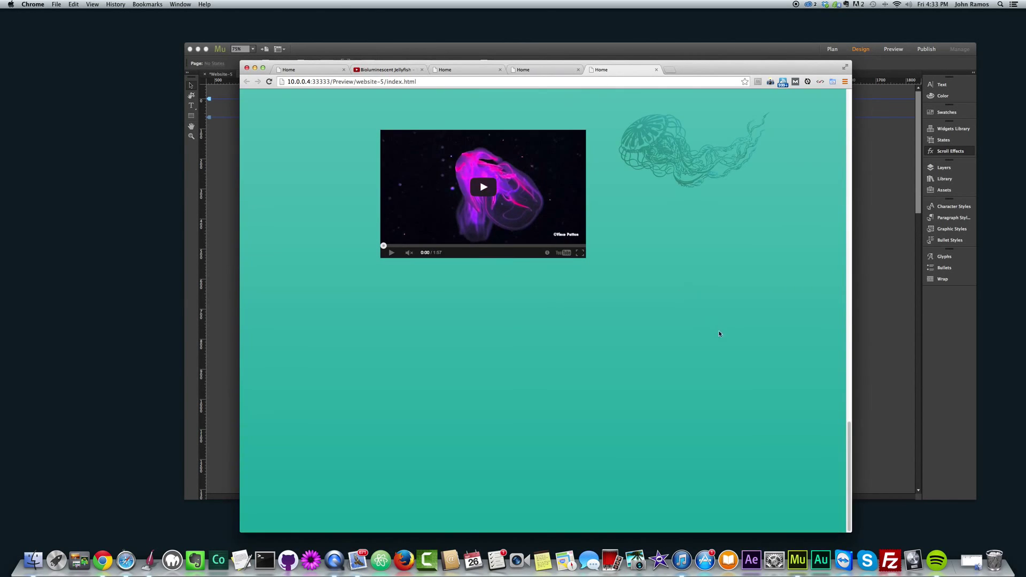
{"action": "scroll", "coordinate": [719, 331], "scroll_direction": "up", "scroll_amount": 4}
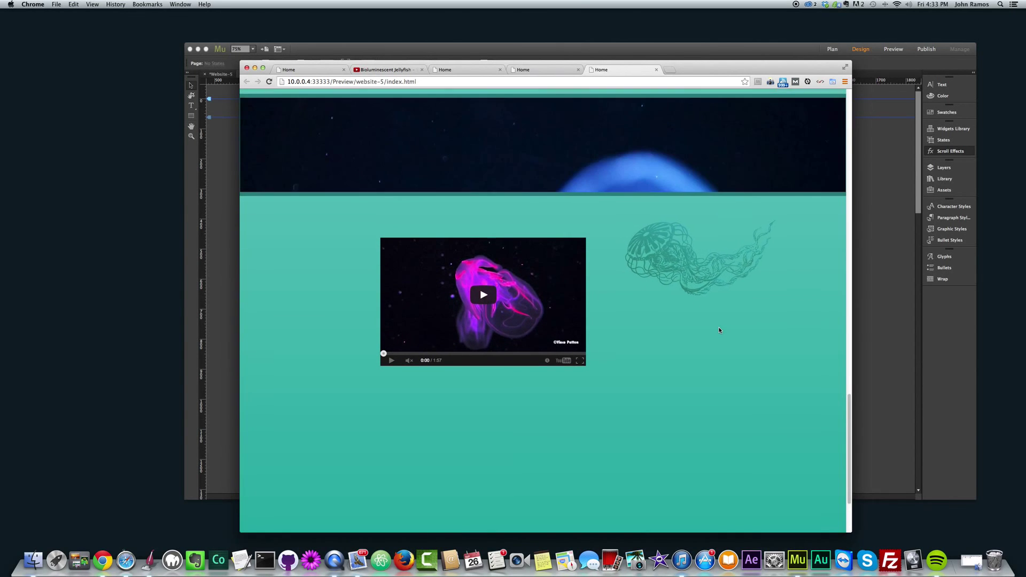
{"action": "scroll", "coordinate": [719, 330], "scroll_direction": "up", "scroll_amount": 20}
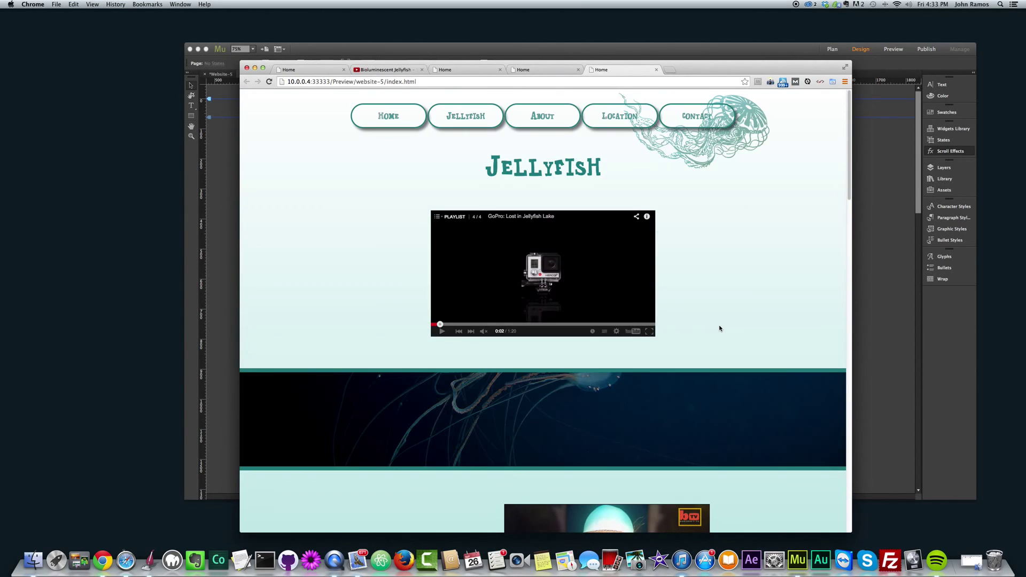